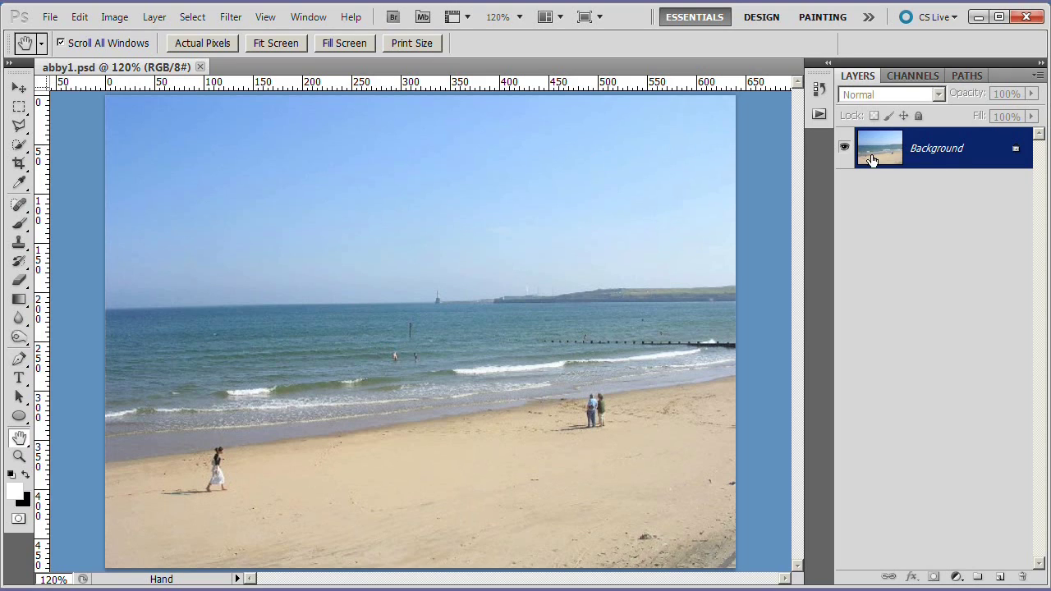
# Convert the Background into an editable layer named 'blur'.
pyautogui.doubleClick(940, 151)
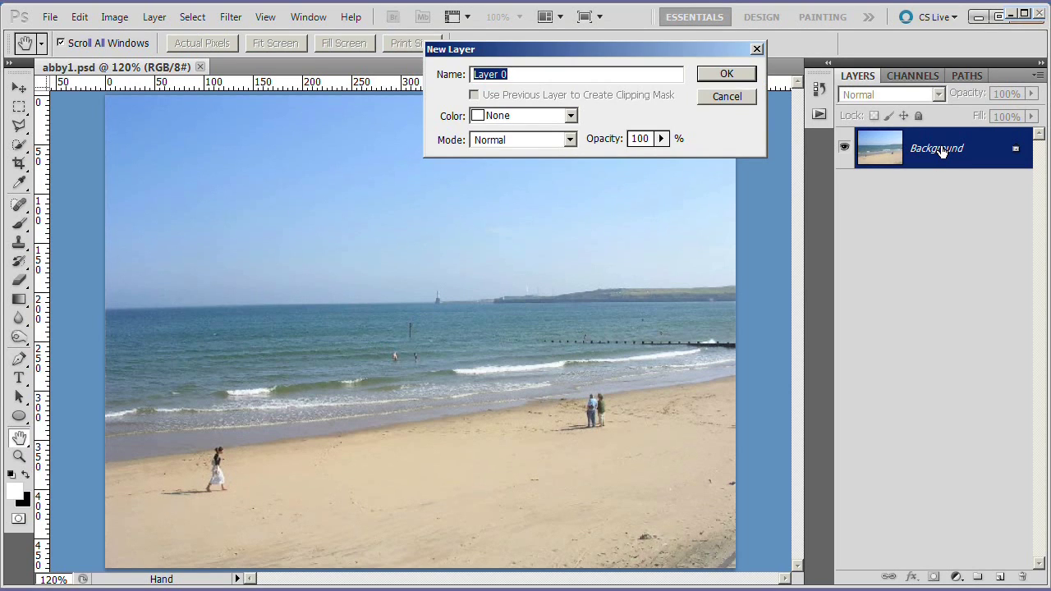
pyautogui.write('blur')
pyautogui.click(742, 78)
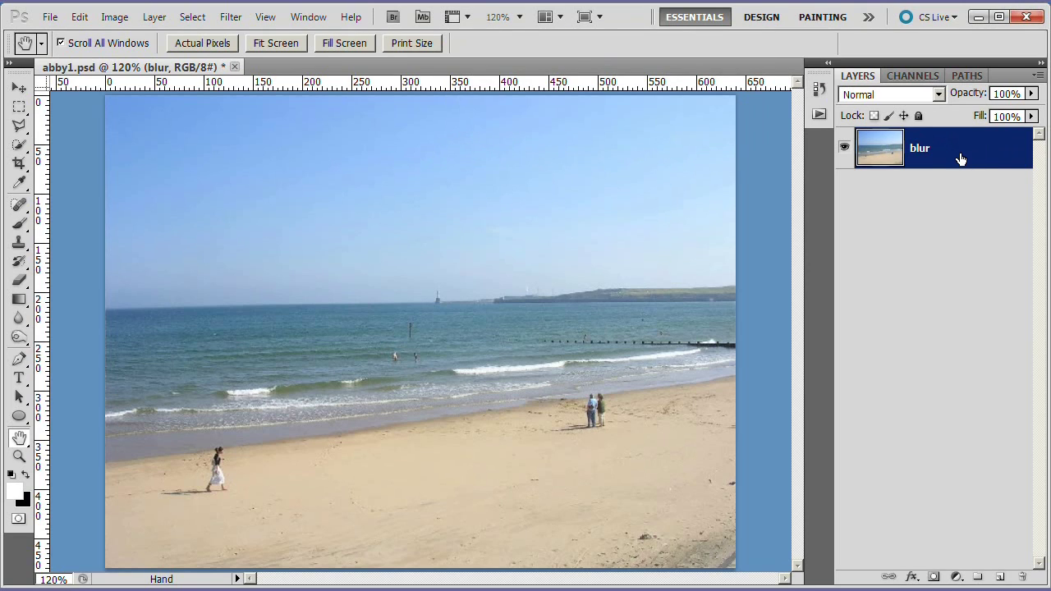
# Duplicate the blur layer as 'work', then reselect the blur layer.
pyautogui.rightClick(955, 153)
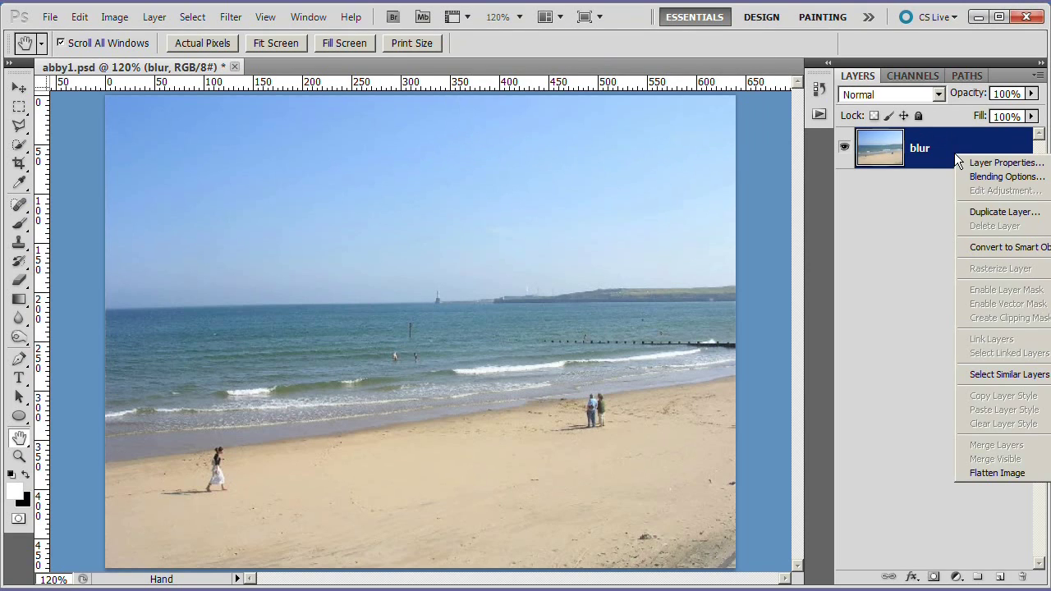
pyautogui.click(981, 213)
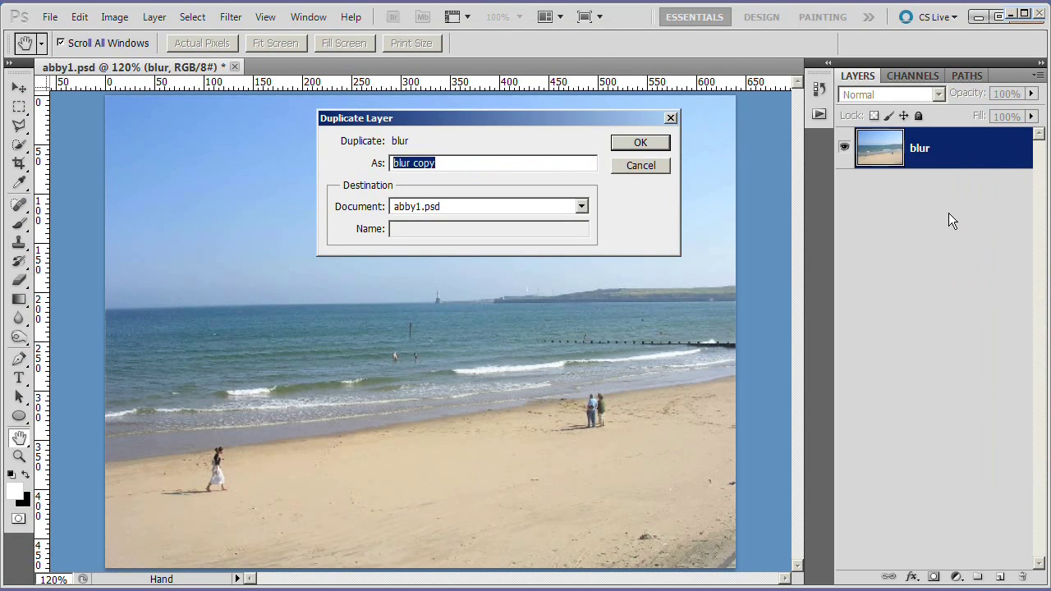
pyautogui.write('work')
pyautogui.click(641, 144)
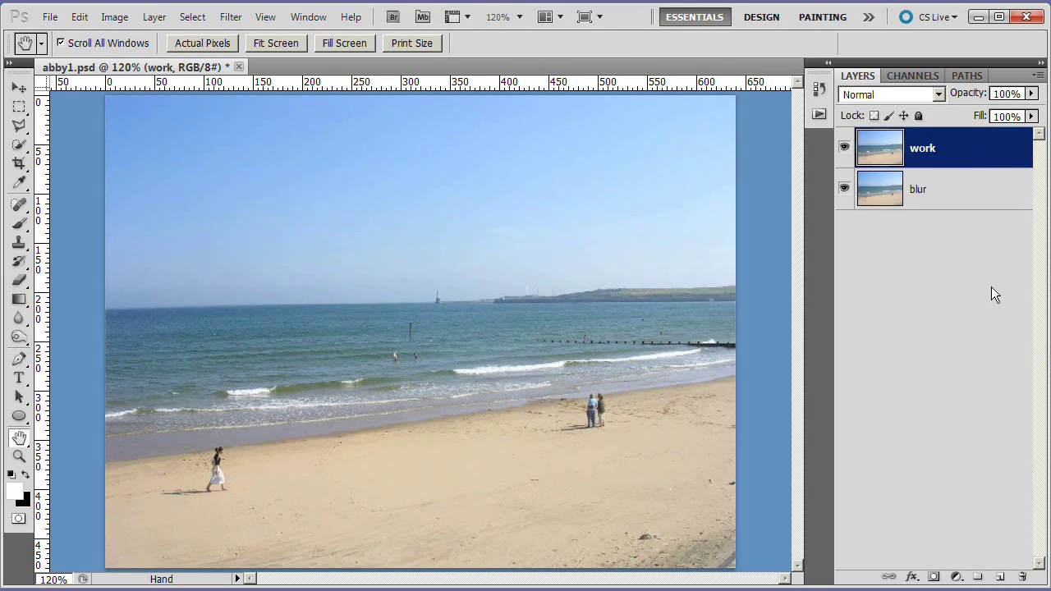
pyautogui.click(968, 196)
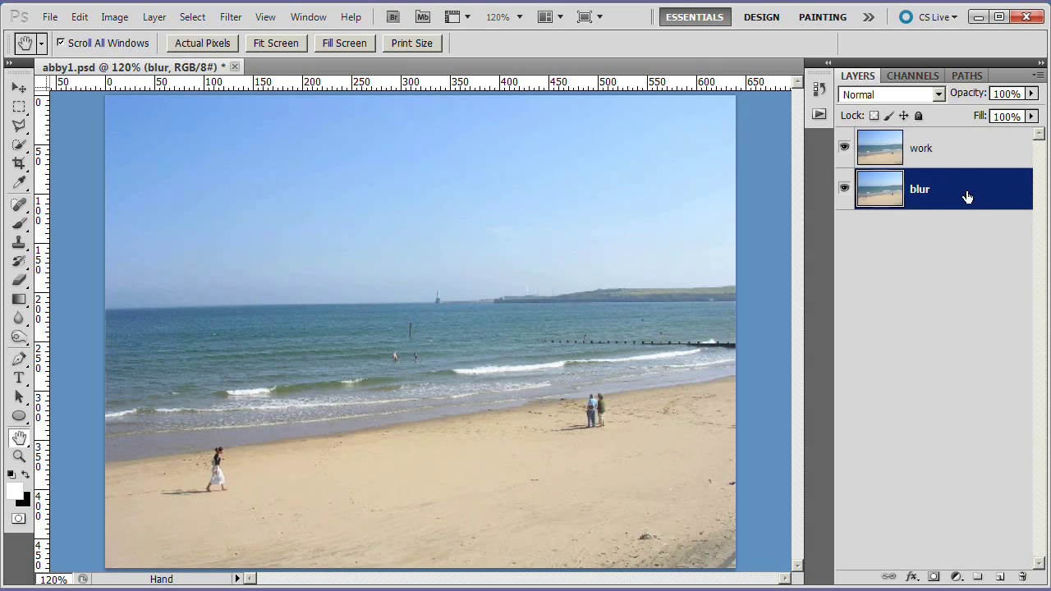
# Hide the work layer and zoom in on the girl walking on the sand.
pyautogui.click(844, 150)
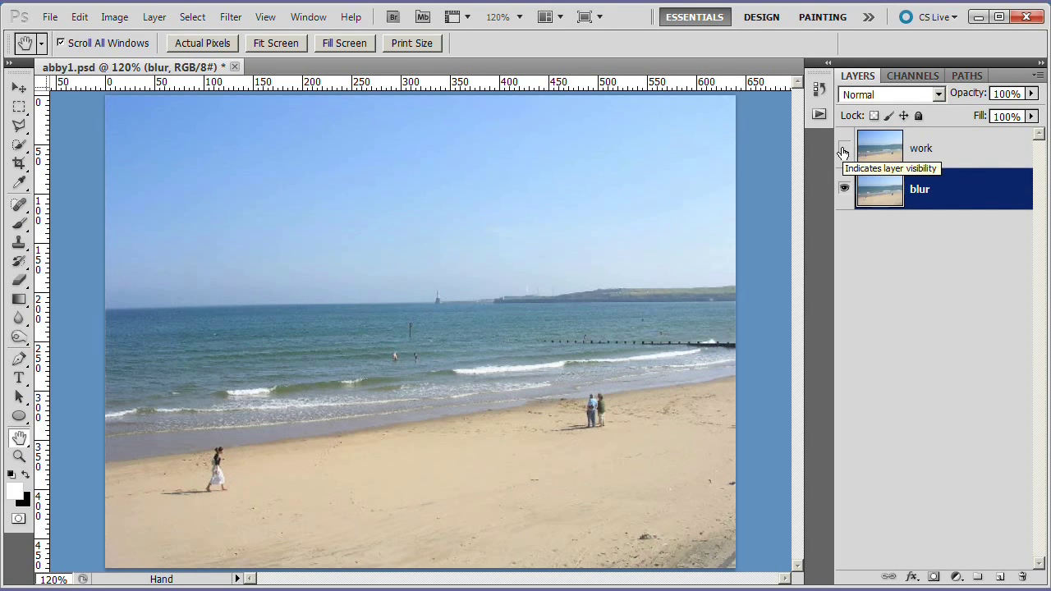
pyautogui.hotkey('ctrl', '0')
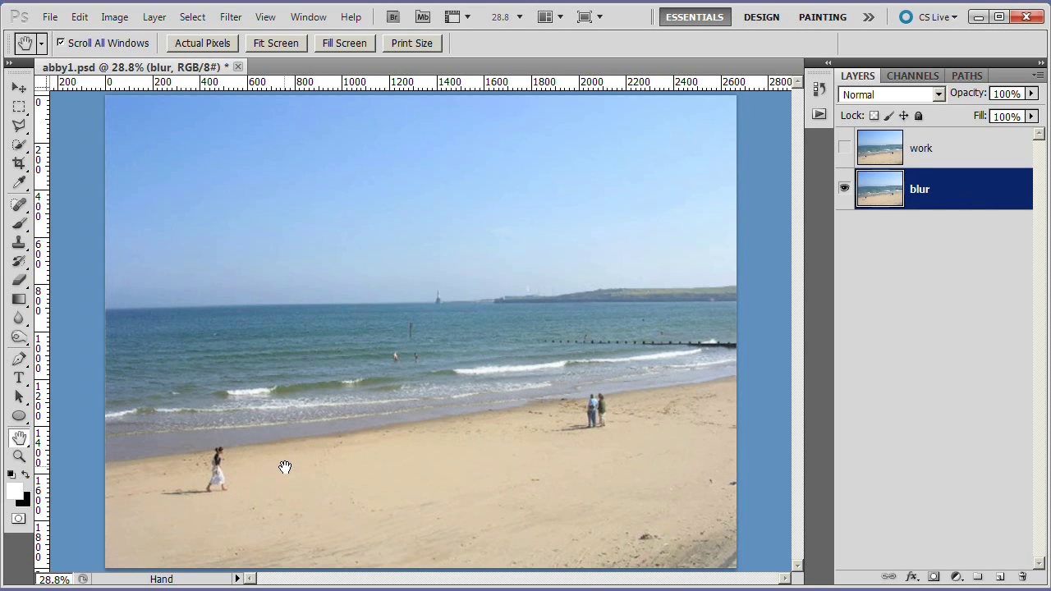
pyautogui.scroll(5, 285, 467)
pyautogui.moveTo(268, 462); pyautogui.dragTo(520, 394)
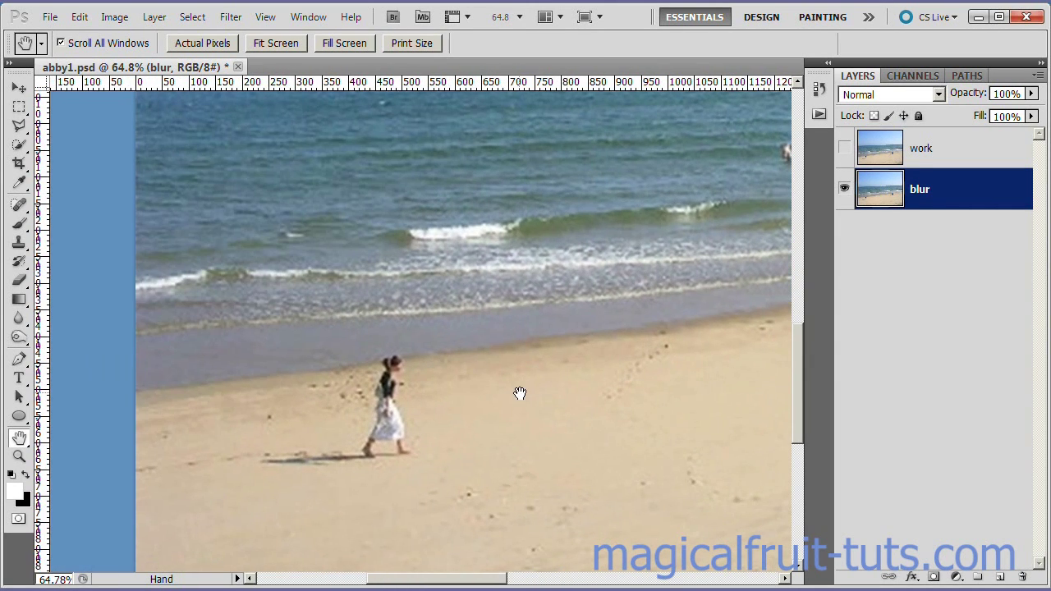
pyautogui.scroll(2, 439, 433)
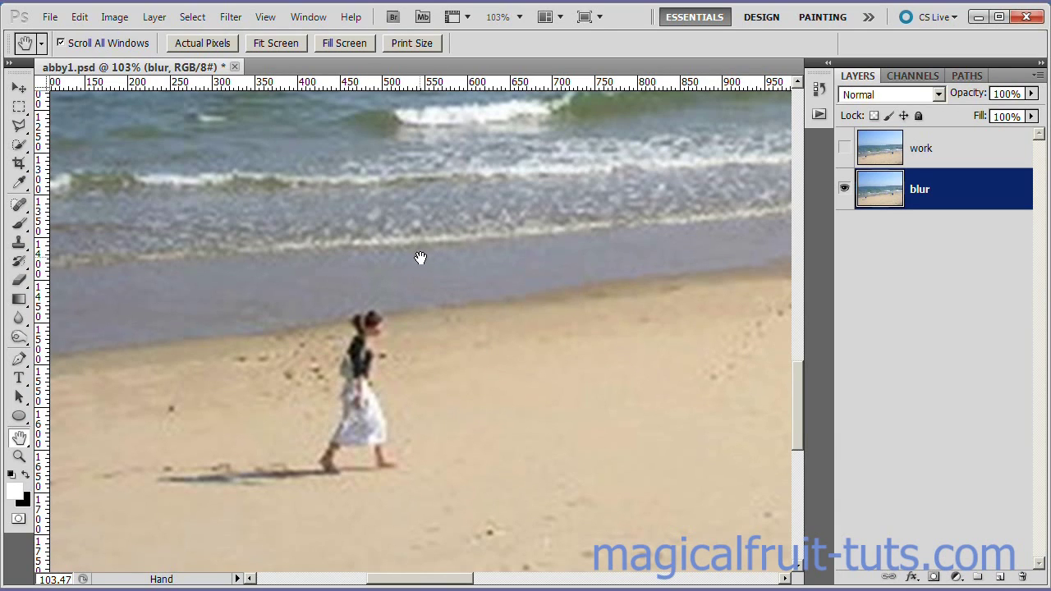
pyautogui.scroll(2, 434, 258)
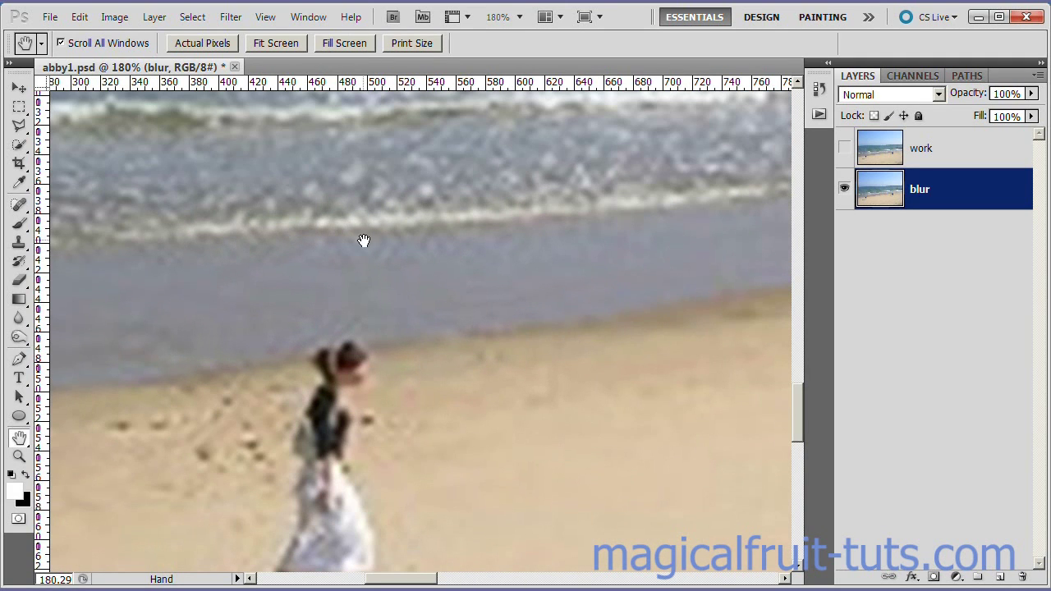
pyautogui.scroll(-3, 317, 276)
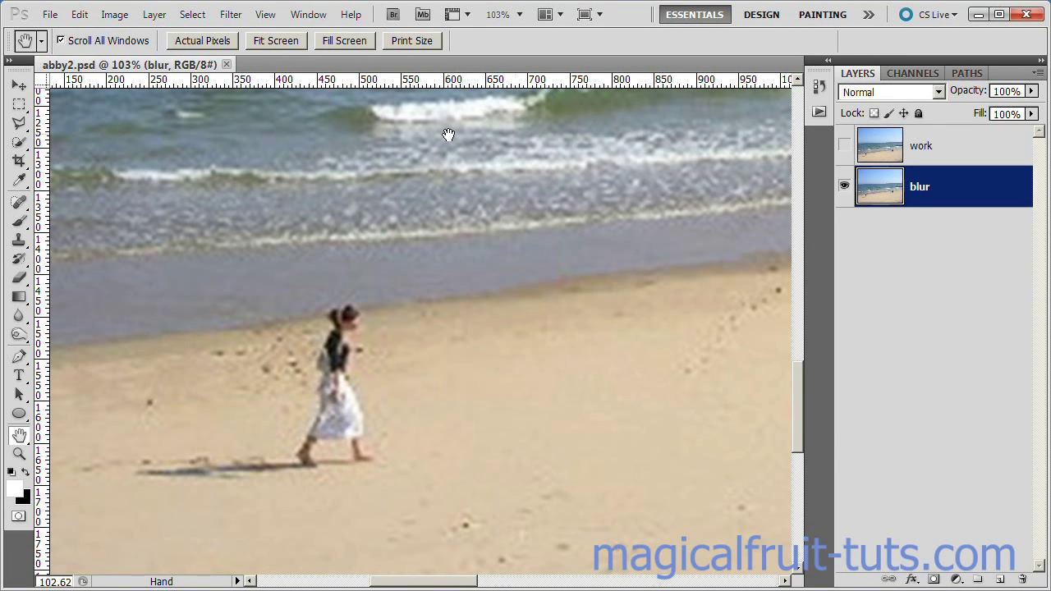
# Open Smart Blur, set quality to High, and pan the preview onto the girl.
pyautogui.click(232, 17)
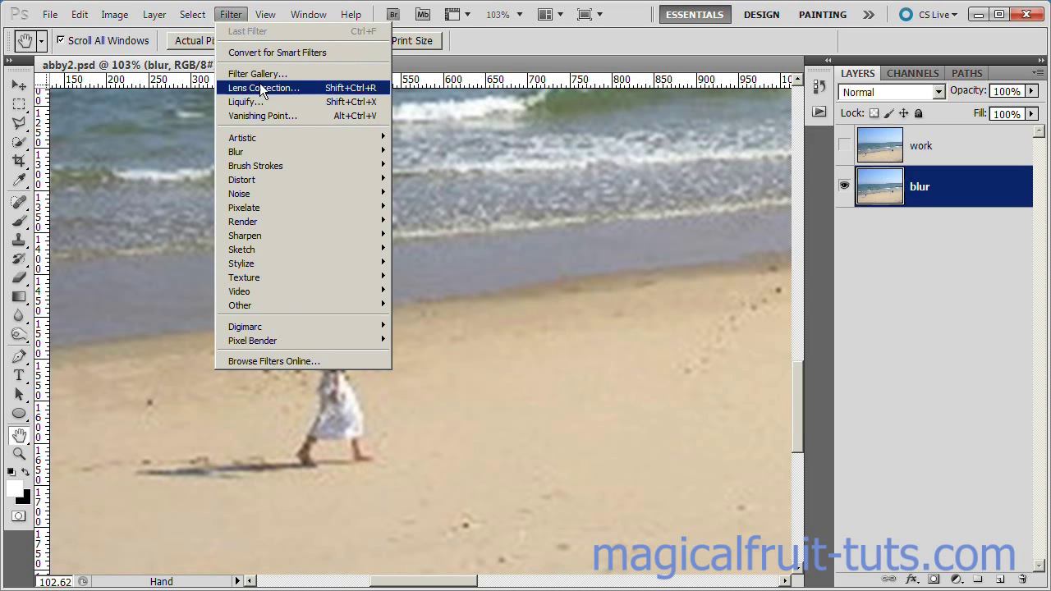
pyautogui.moveTo(270, 154)
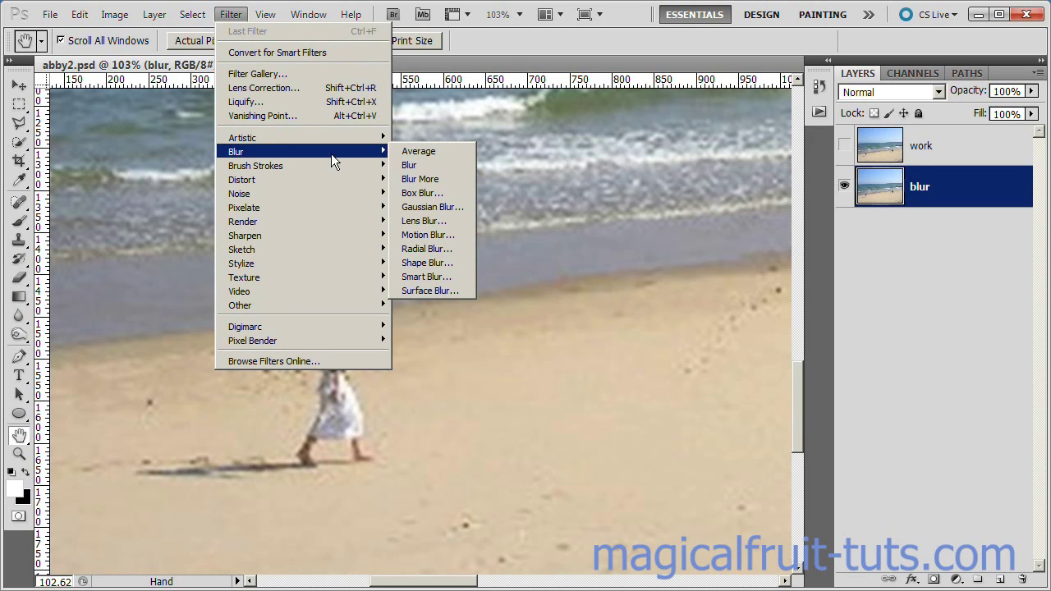
pyautogui.click(428, 276)
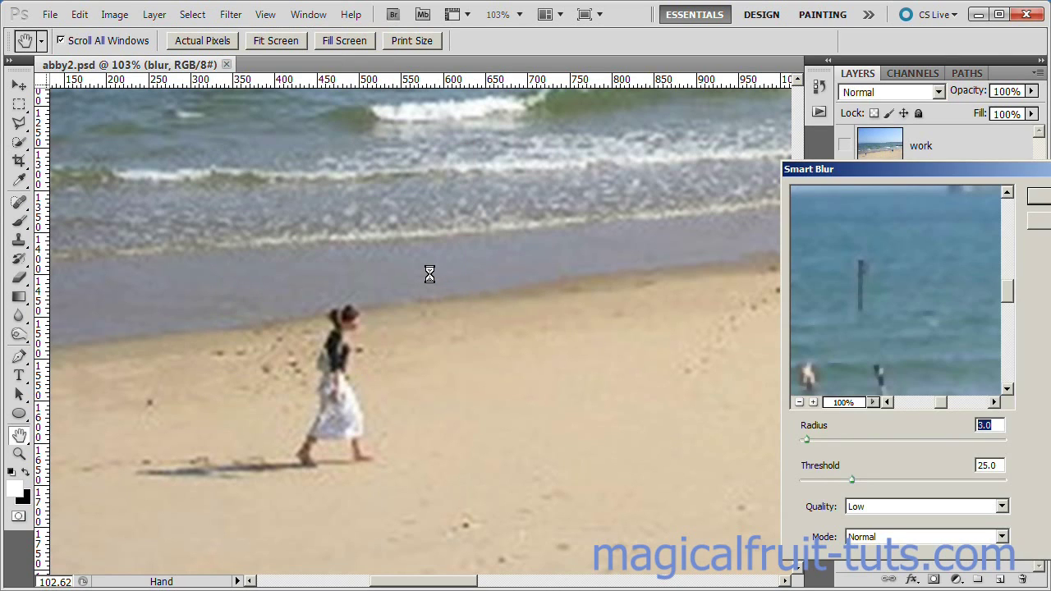
pyautogui.click(1002, 507)
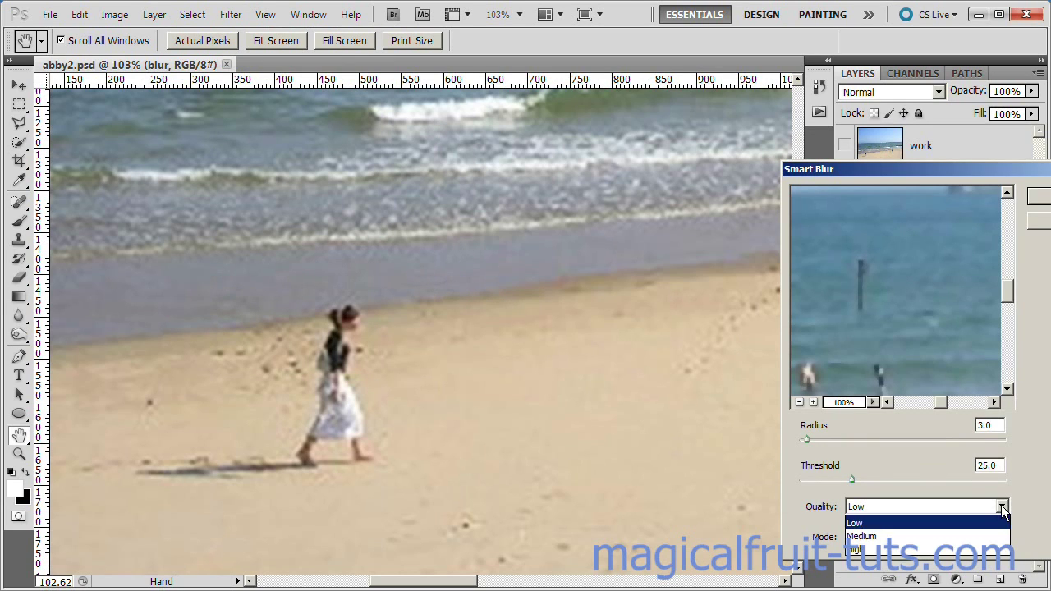
pyautogui.click(992, 558)
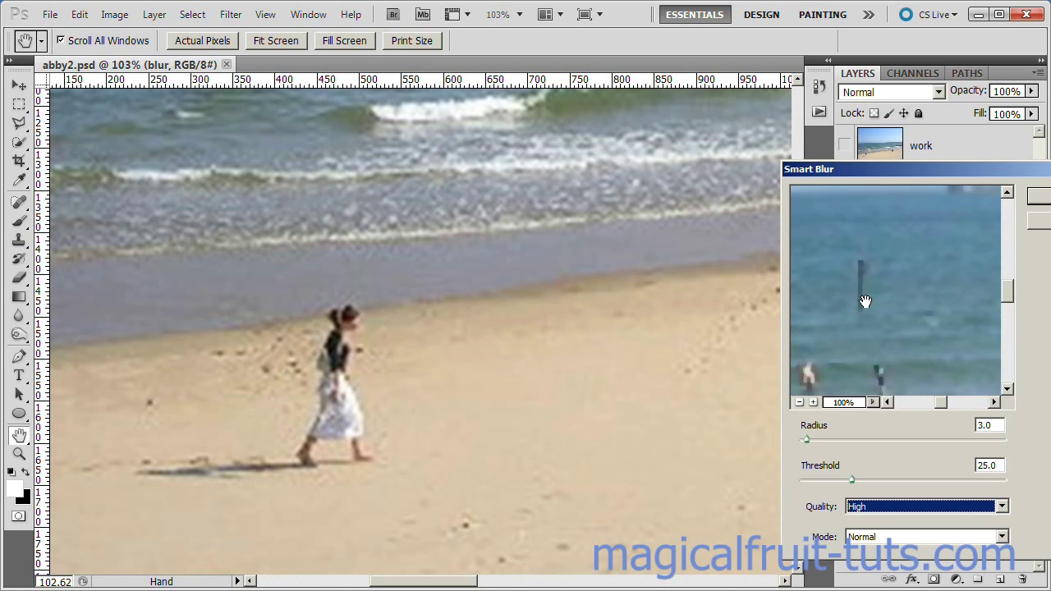
pyautogui.moveTo(847, 301); pyautogui.dragTo(924, 278)
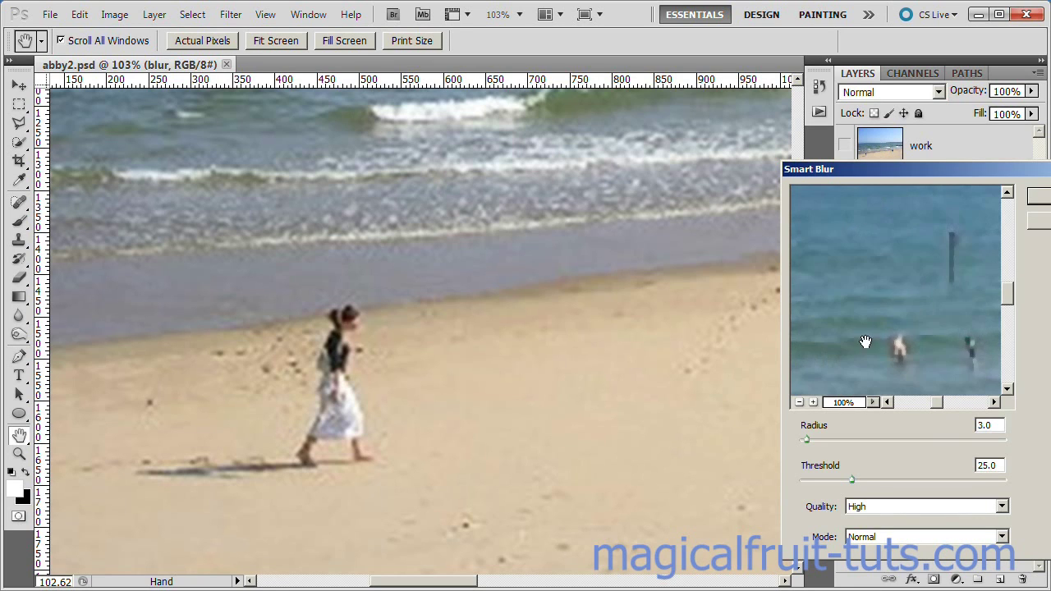
pyautogui.moveTo(866, 344); pyautogui.dragTo(912, 269)
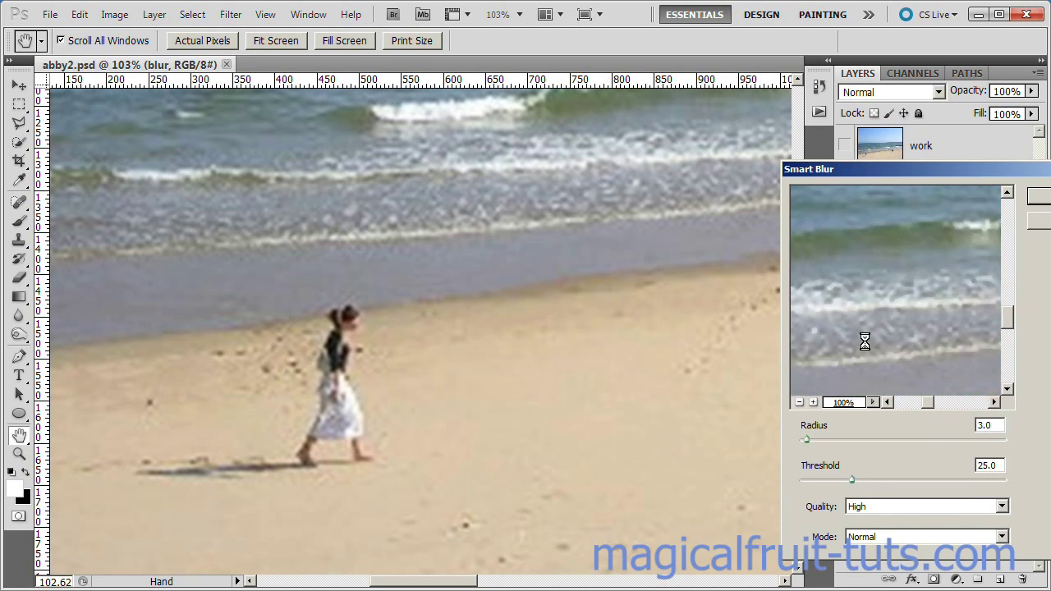
pyautogui.moveTo(863, 340); pyautogui.dragTo(919, 345)
pyautogui.moveTo(854, 352); pyautogui.dragTo(865, 294)
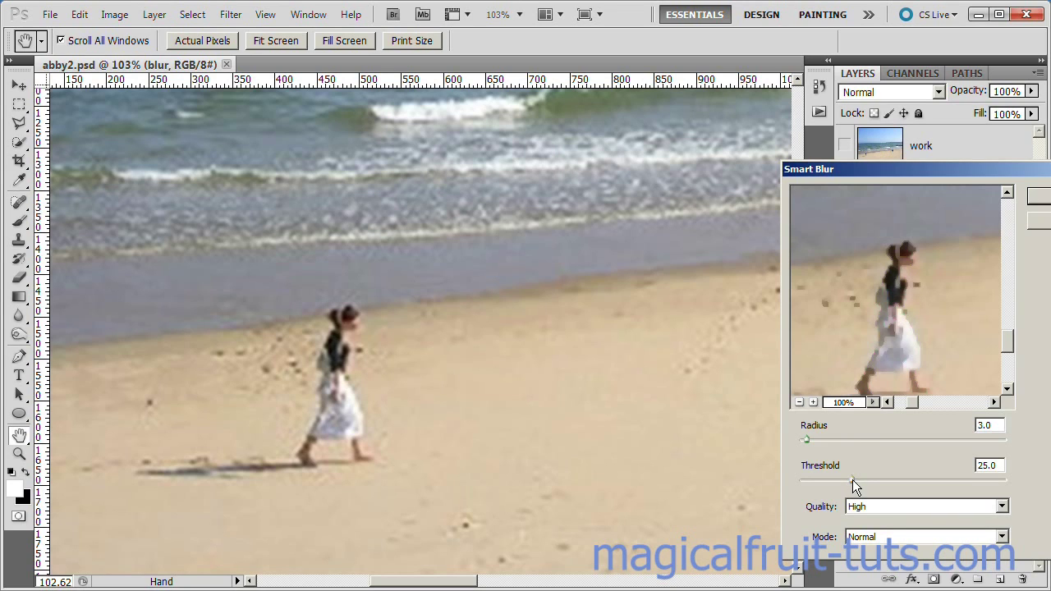
# Raise the threshold to 53.5 at radius 3.0, check water and sand, and apply.
pyautogui.moveTo(852, 480); pyautogui.dragTo(906, 480)
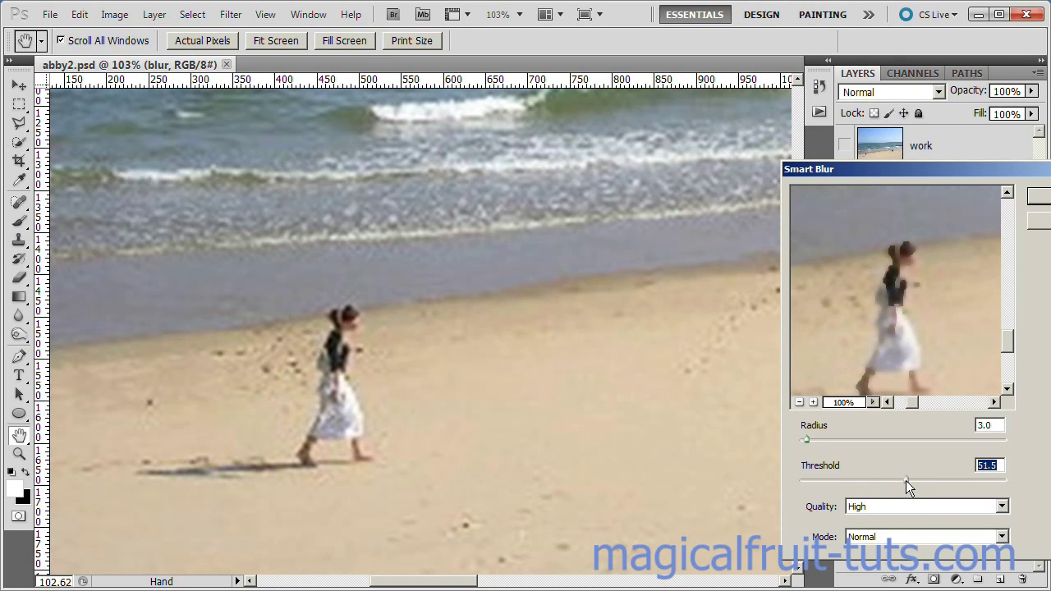
pyautogui.moveTo(906, 480); pyautogui.dragTo(910, 481)
pyautogui.moveTo(907, 251); pyautogui.dragTo(895, 293)
pyautogui.moveTo(918, 230); pyautogui.dragTo(859, 321)
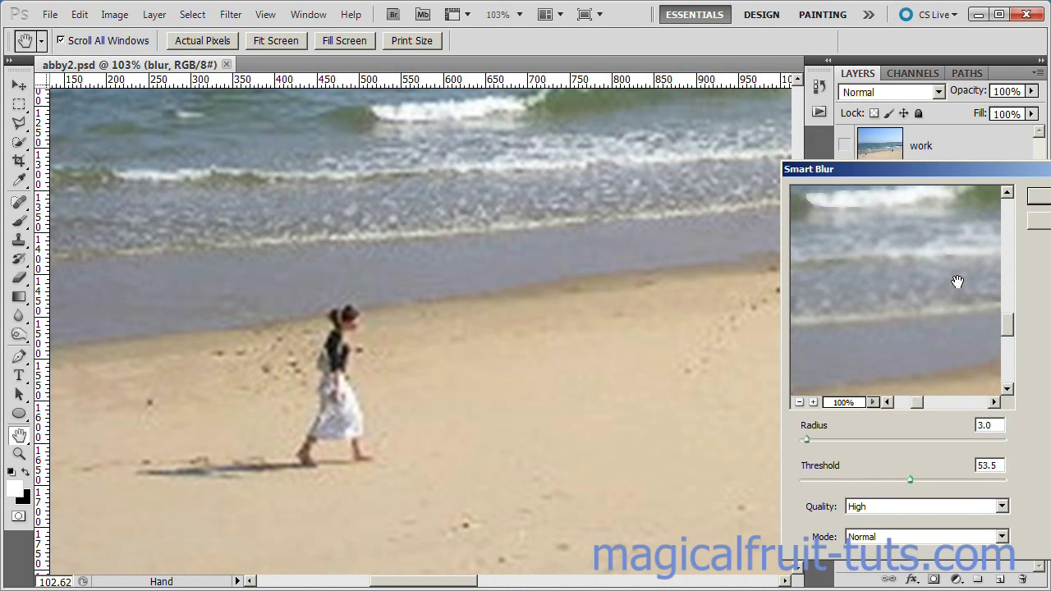
pyautogui.moveTo(957, 285); pyautogui.dragTo(897, 304)
pyautogui.moveTo(903, 209); pyautogui.dragTo(926, 301)
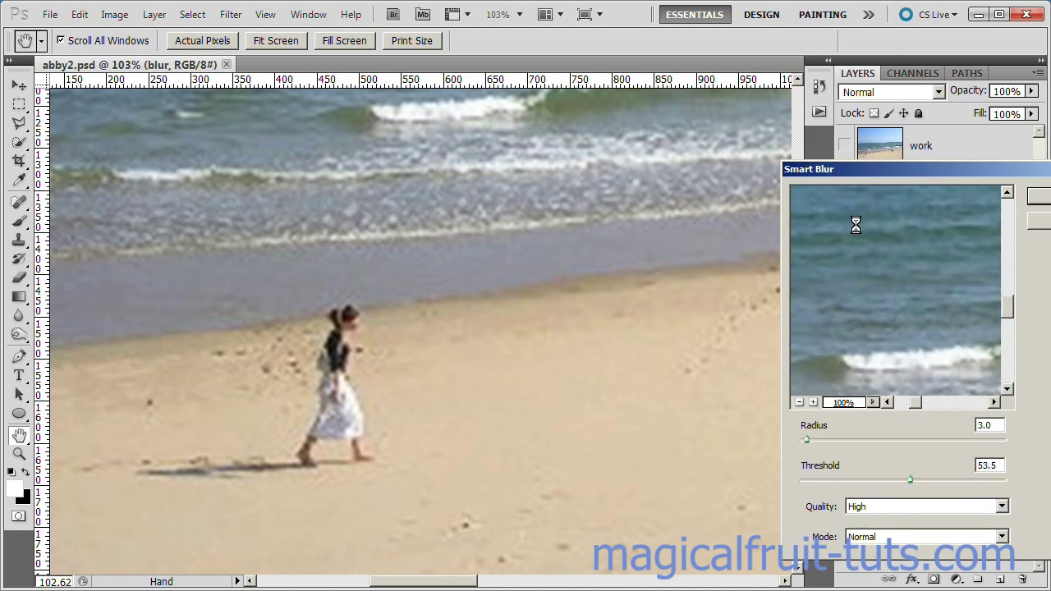
pyautogui.moveTo(857, 223); pyautogui.dragTo(896, 312)
pyautogui.moveTo(946, 342); pyautogui.dragTo(879, 268)
pyautogui.moveTo(939, 359); pyautogui.dragTo(888, 340)
pyautogui.moveTo(980, 290); pyautogui.dragTo(927, 340)
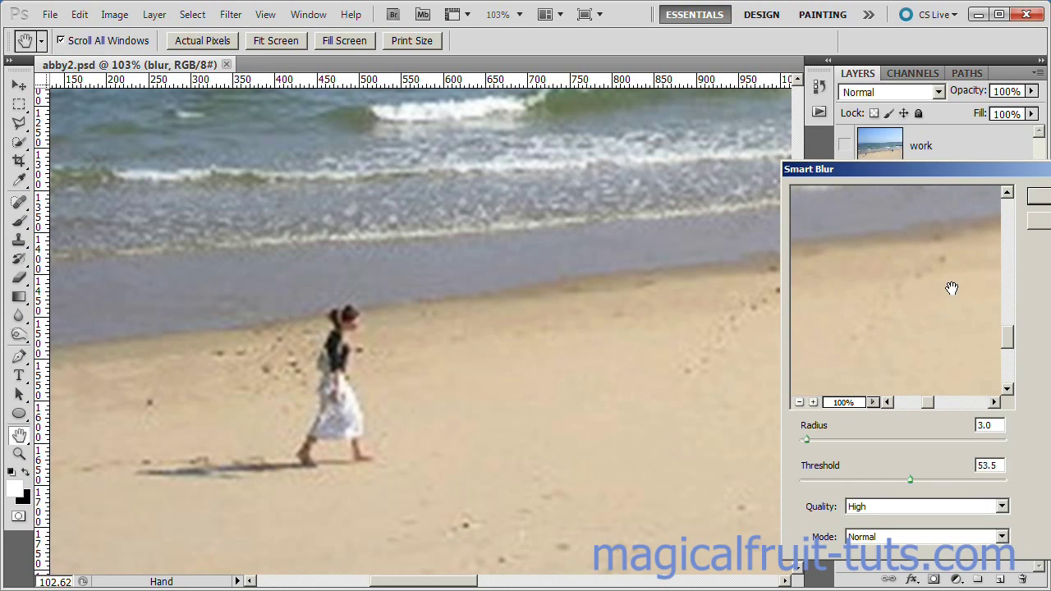
pyautogui.moveTo(945, 323); pyautogui.dragTo(900, 326)
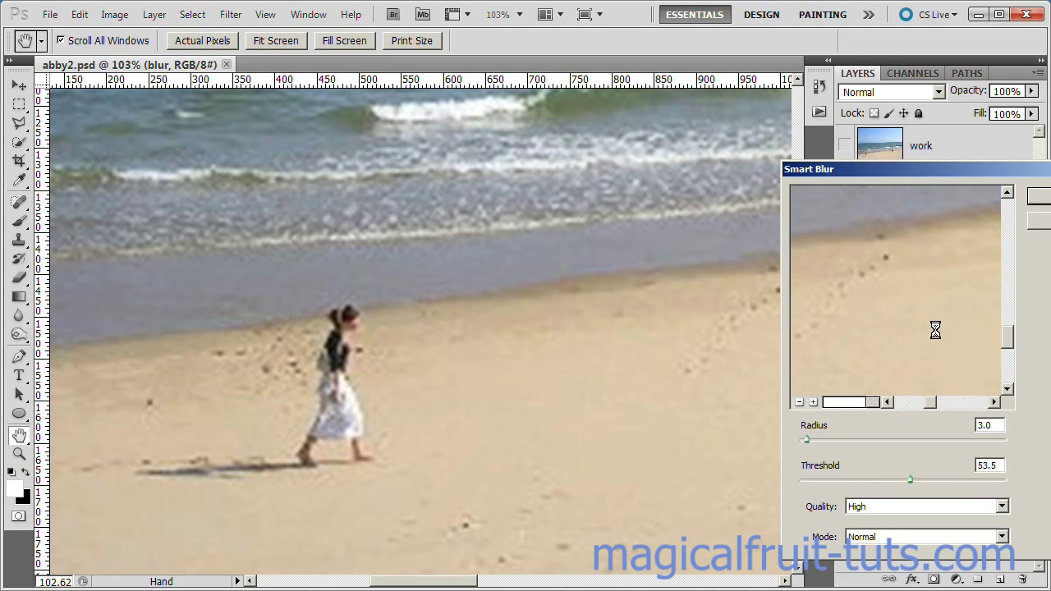
pyautogui.moveTo(901, 330); pyautogui.dragTo(882, 277)
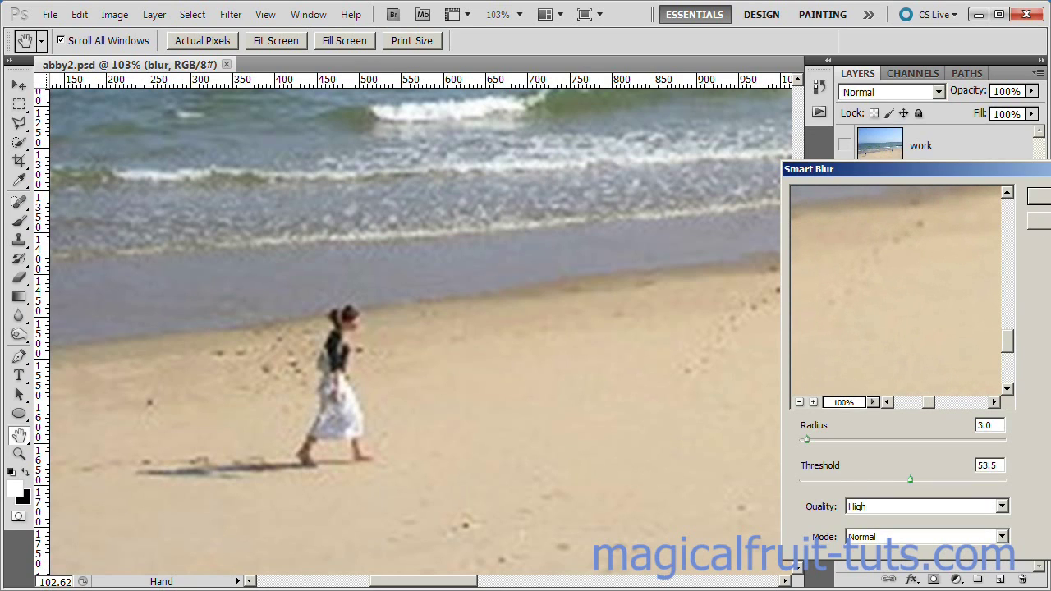
pyautogui.press('Return')
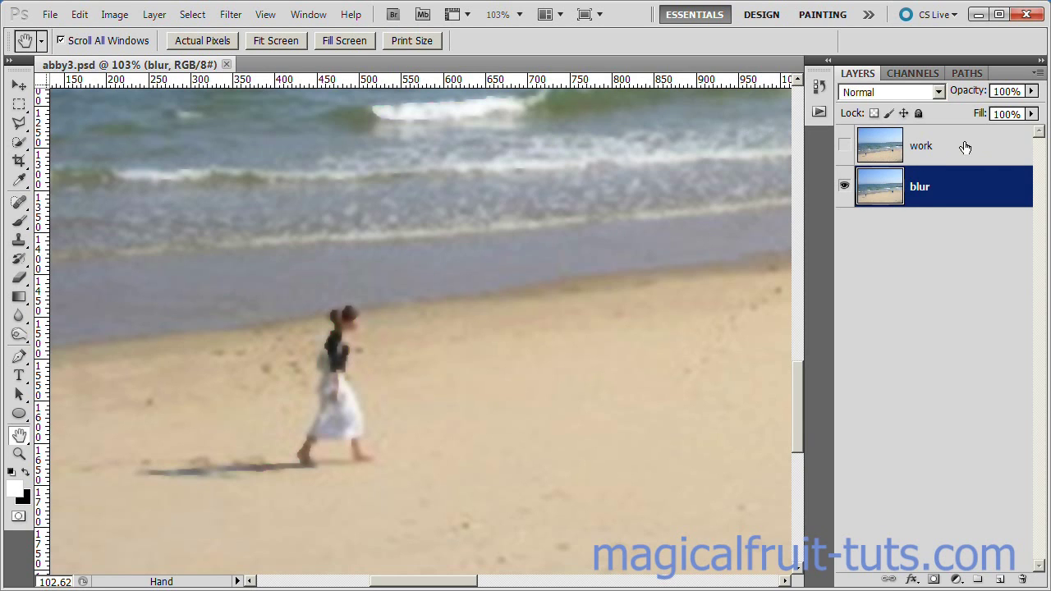
# Select and show the work layer, then give it a white reveal-all layer mask.
pyautogui.click(952, 146)
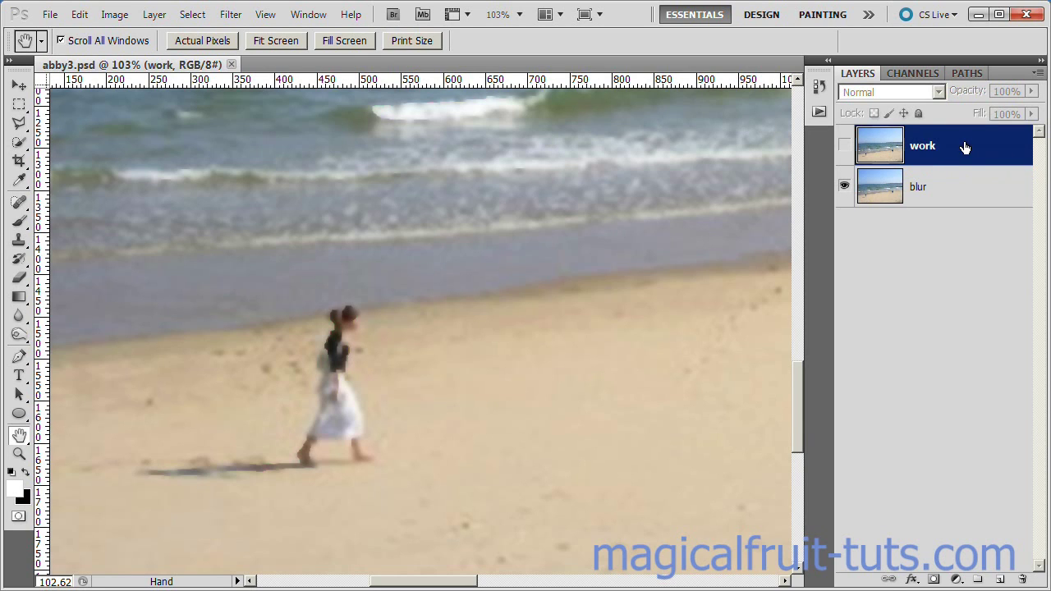
pyautogui.click(844, 148)
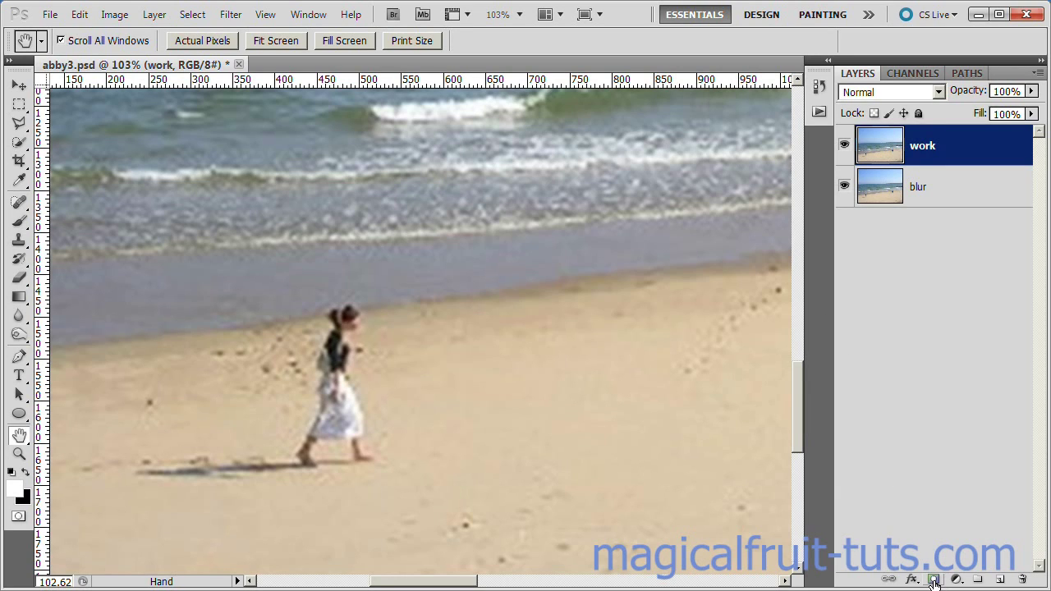
pyautogui.click(934, 579)
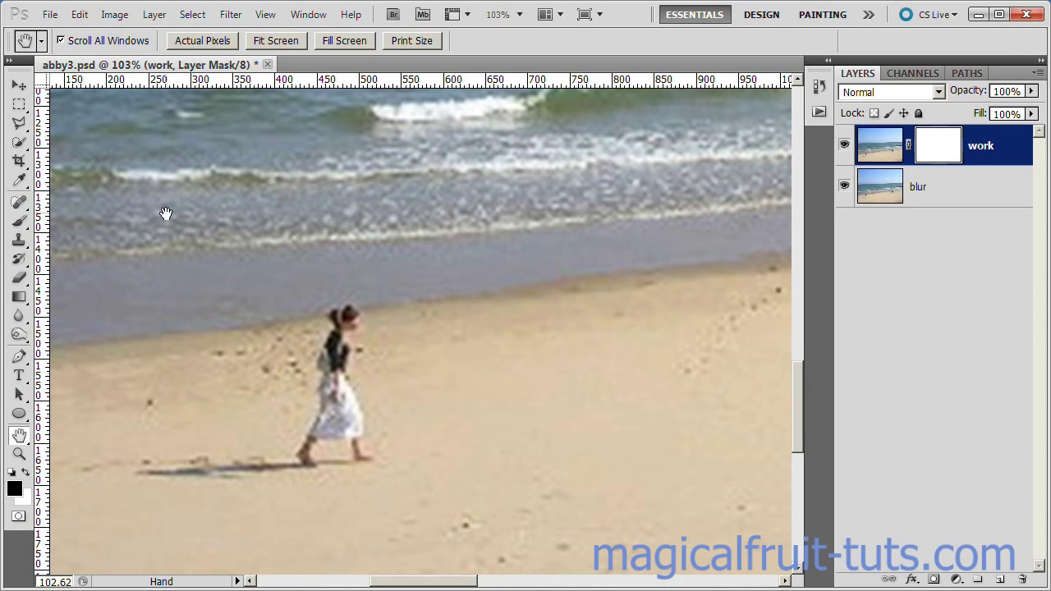
# Choose the Brush tool with a 20 px Soft Round tip.
pyautogui.click(18, 223)
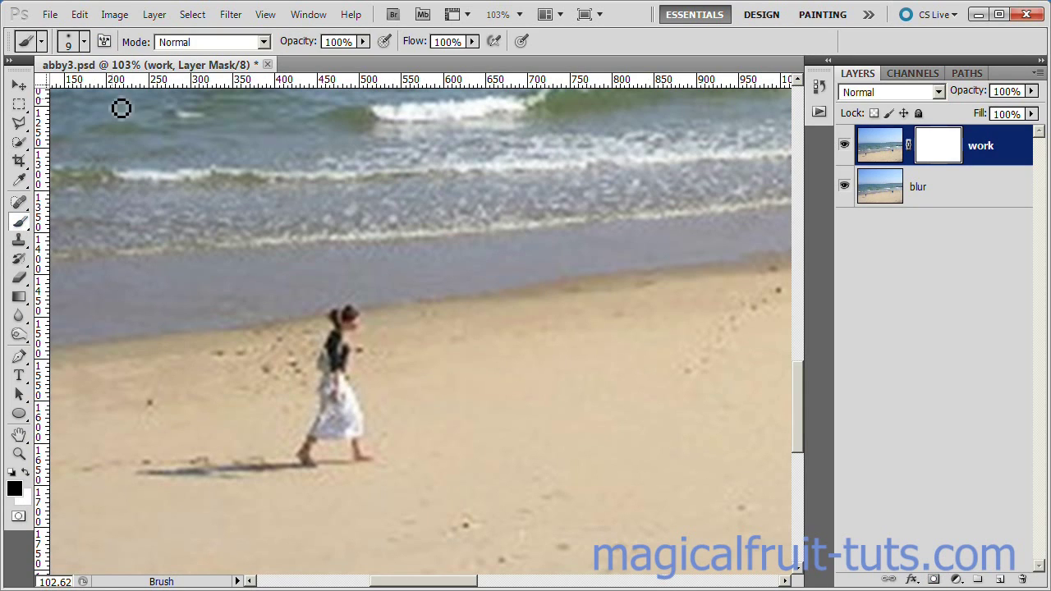
pyautogui.click(85, 45)
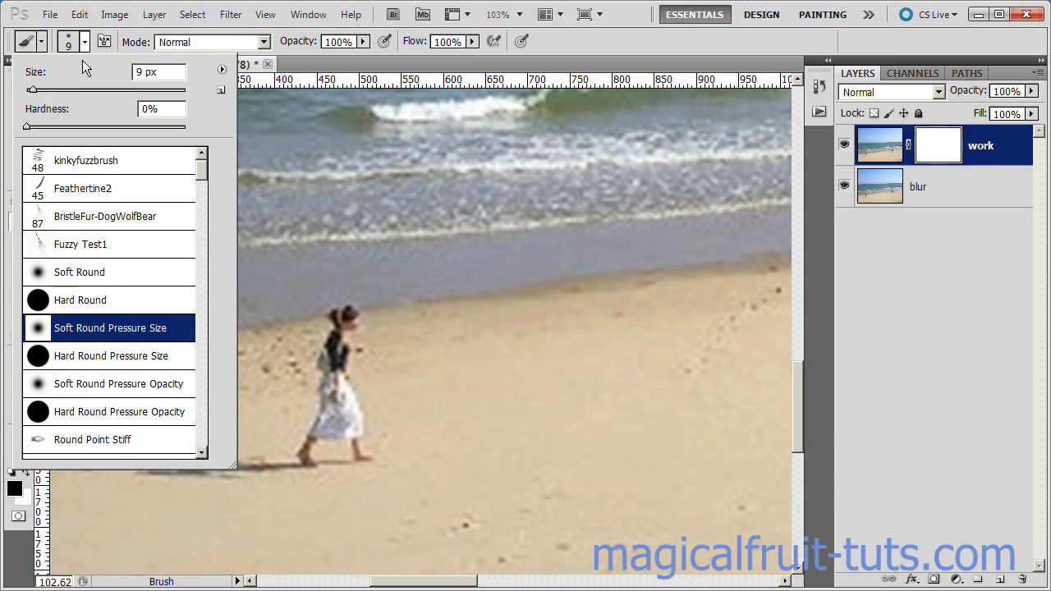
pyautogui.click(109, 273)
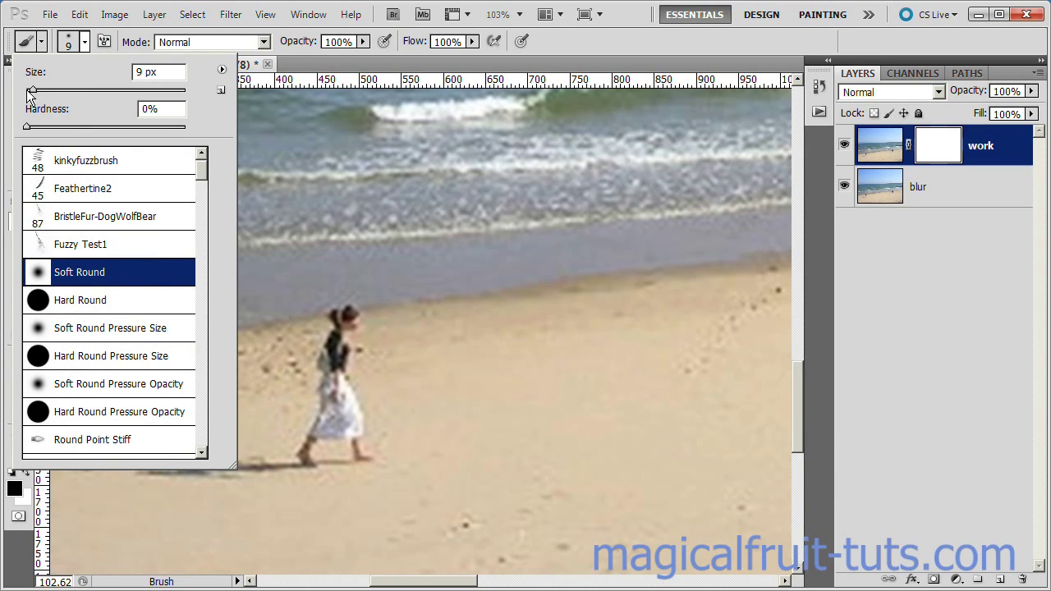
pyautogui.moveTo(33, 92); pyautogui.dragTo(36, 92)
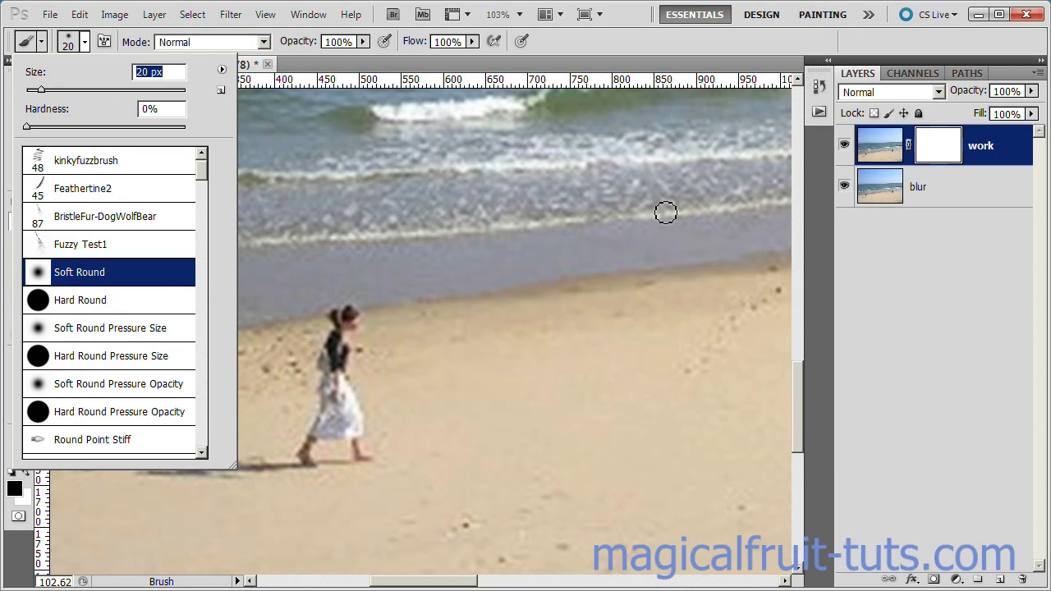
pyautogui.press('Return')
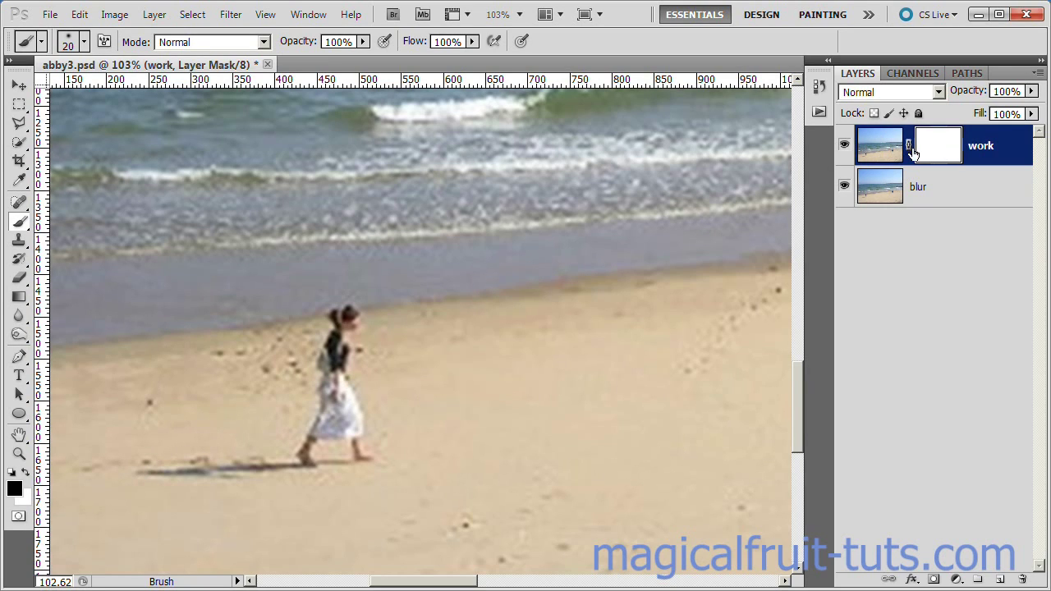
# Target the work layer's mask and paint a black spot on the sand near the girl.
pyautogui.click(882, 150)
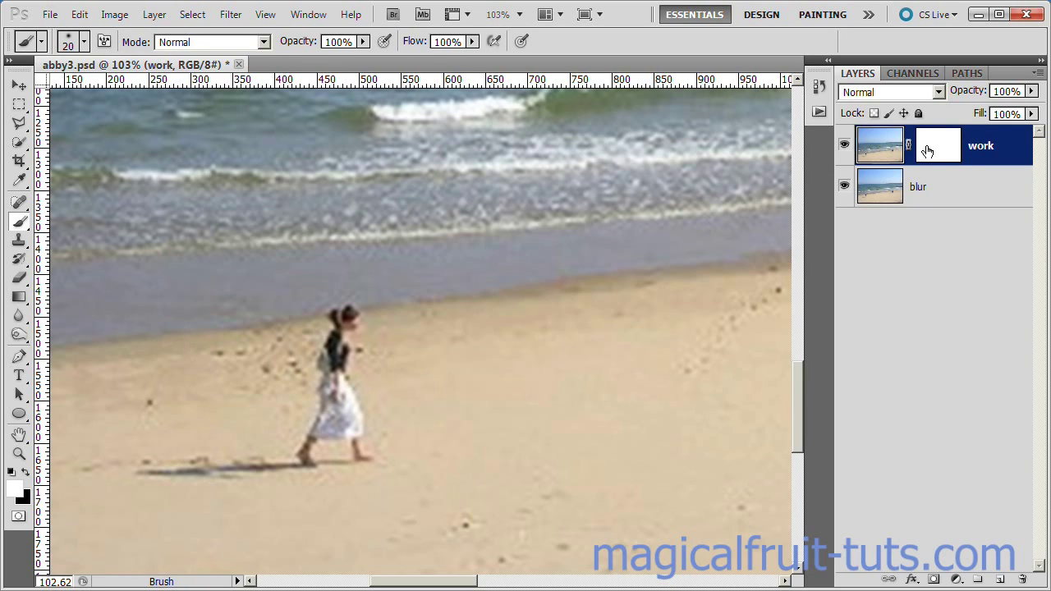
pyautogui.click(927, 151)
pyautogui.click(893, 149)
pyautogui.click(933, 148)
pyautogui.click(895, 148)
pyautogui.click(935, 147)
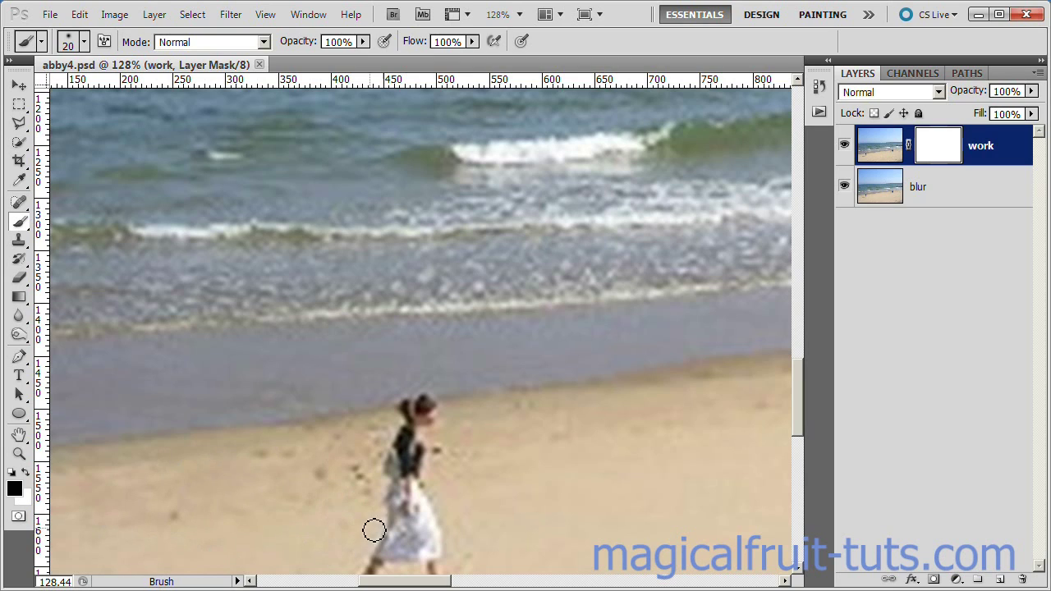
pyautogui.click(374, 476)
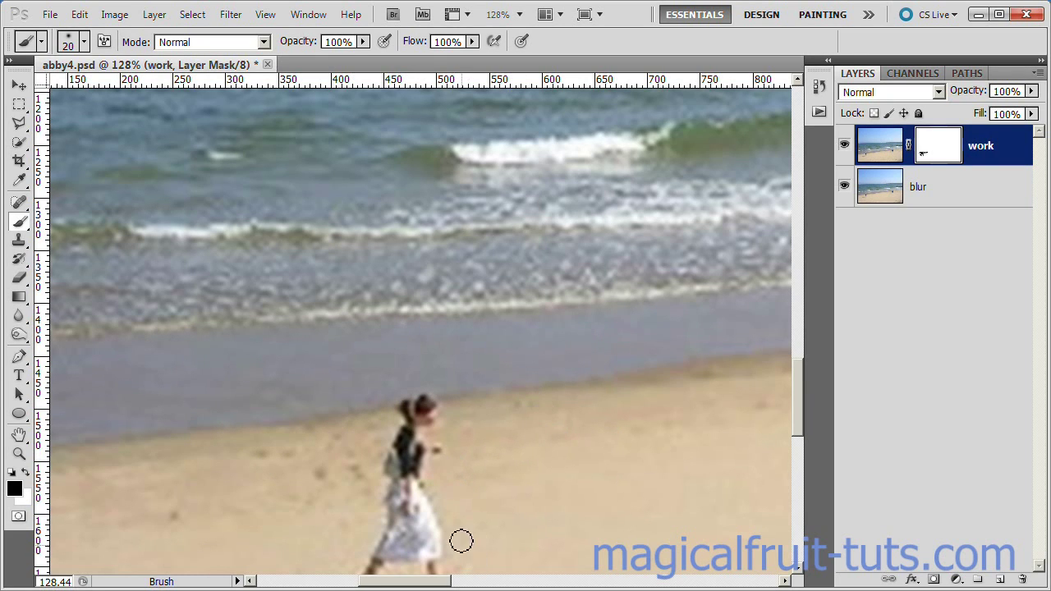
# Enlarge the brush to 35 px and paint black over pebble marks across the lower sand.
pyautogui.moveTo(798, 386); pyautogui.dragTo(802, 413)
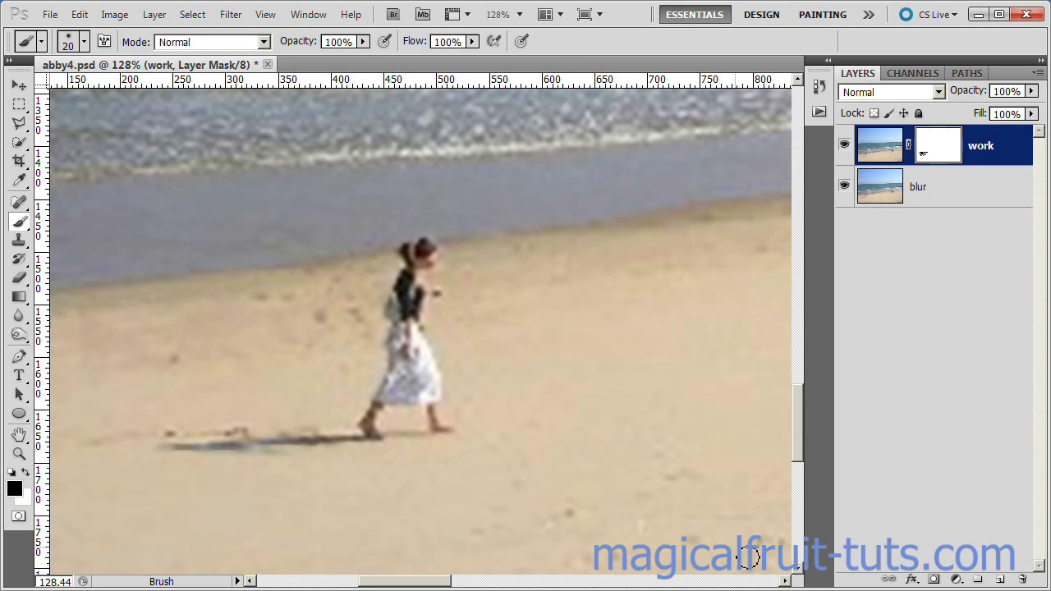
pyautogui.moveTo(798, 415); pyautogui.dragTo(813, 444)
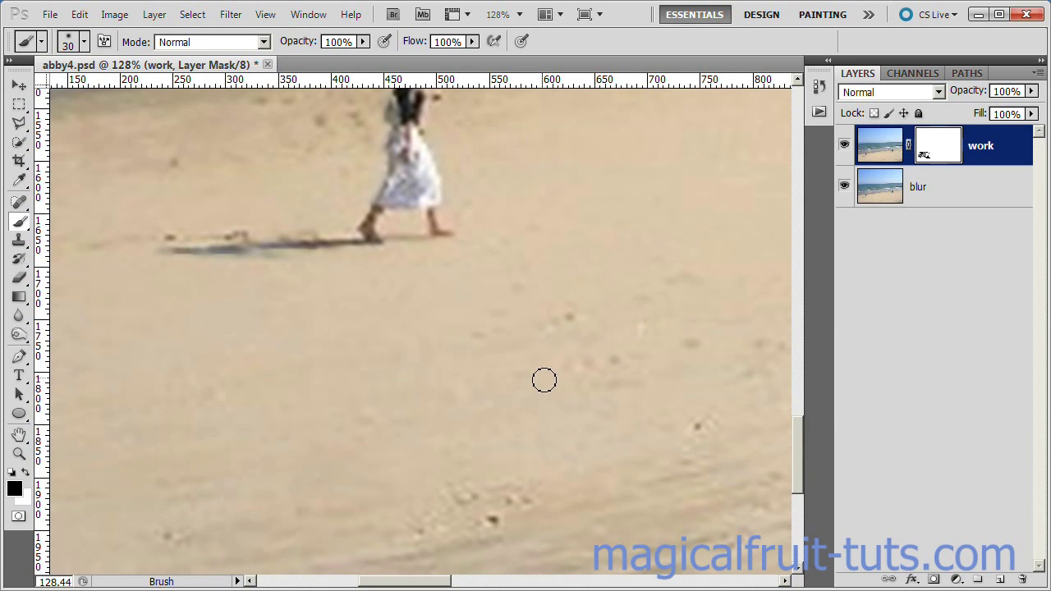
pyautogui.press(']')
pyautogui.click(490, 509)
pyautogui.moveTo(403, 583); pyautogui.dragTo(435, 585)
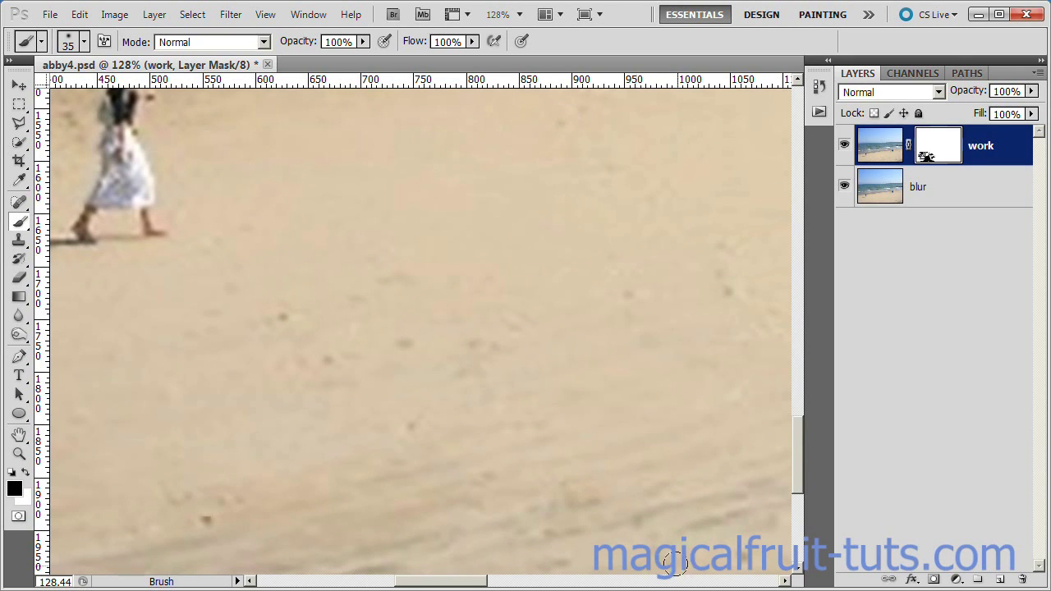
pyautogui.moveTo(463, 583); pyautogui.dragTo(430, 583)
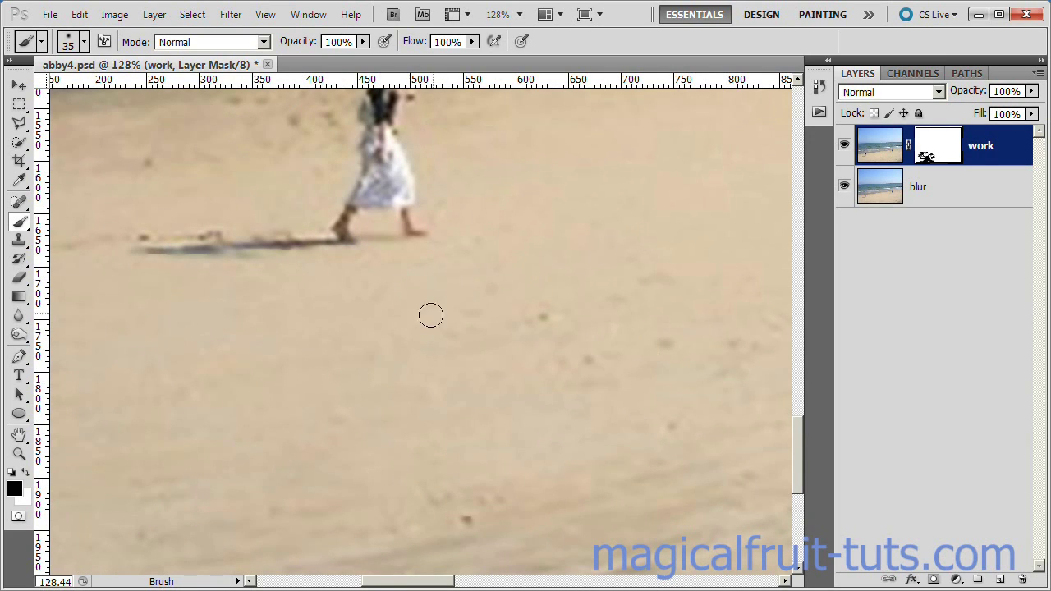
pyautogui.hscroll(10, 621, 555)
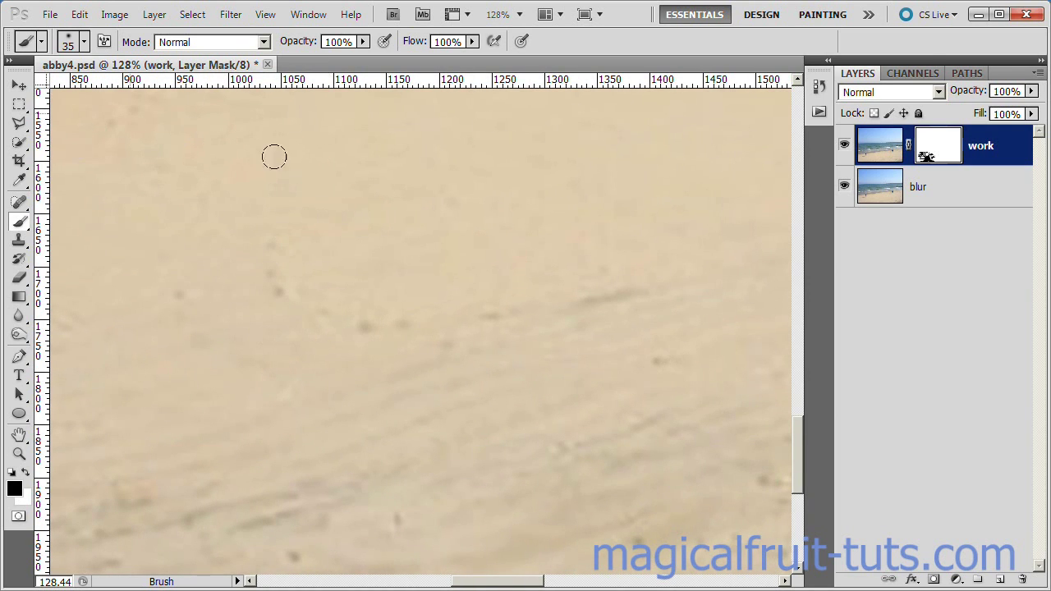
pyautogui.moveTo(802, 453); pyautogui.dragTo(813, 410)
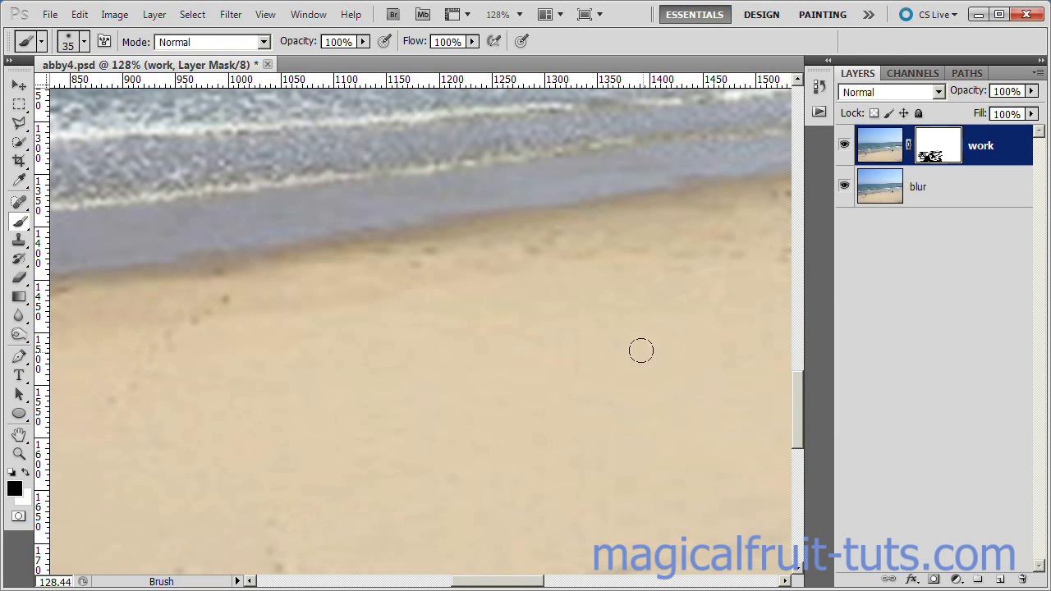
pyautogui.scroll(-10, 653, 465)
pyautogui.hscroll(8, 653, 464)
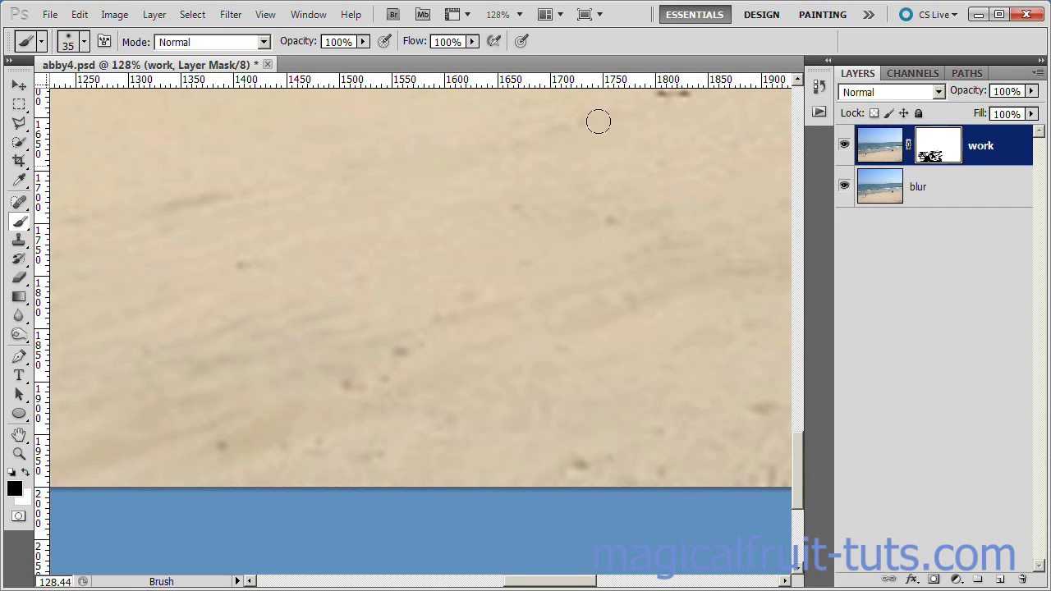
pyautogui.moveTo(802, 486); pyautogui.dragTo(803, 426)
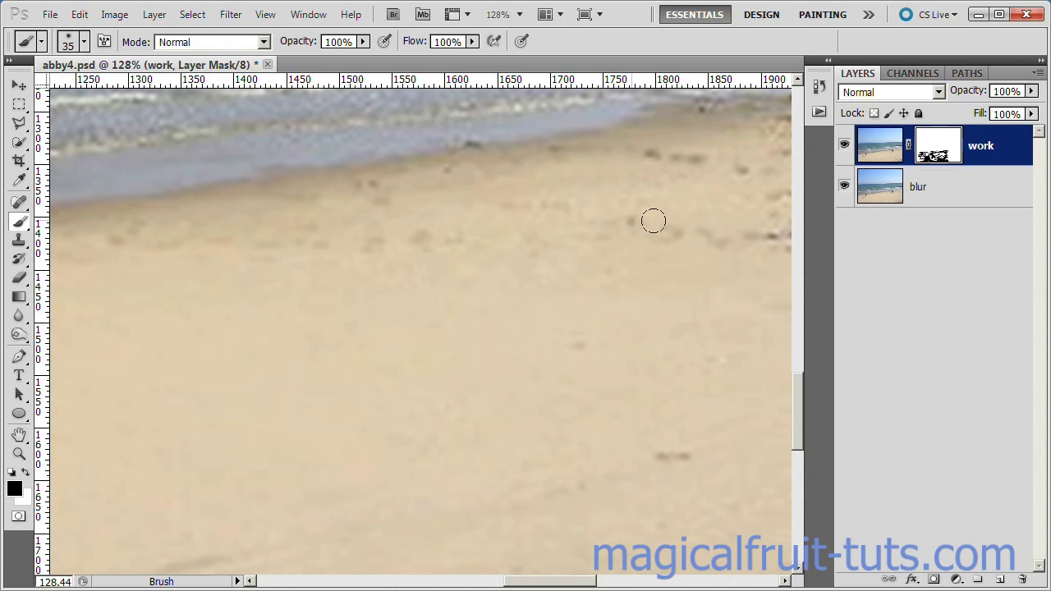
pyautogui.scroll(5, 526, 271)
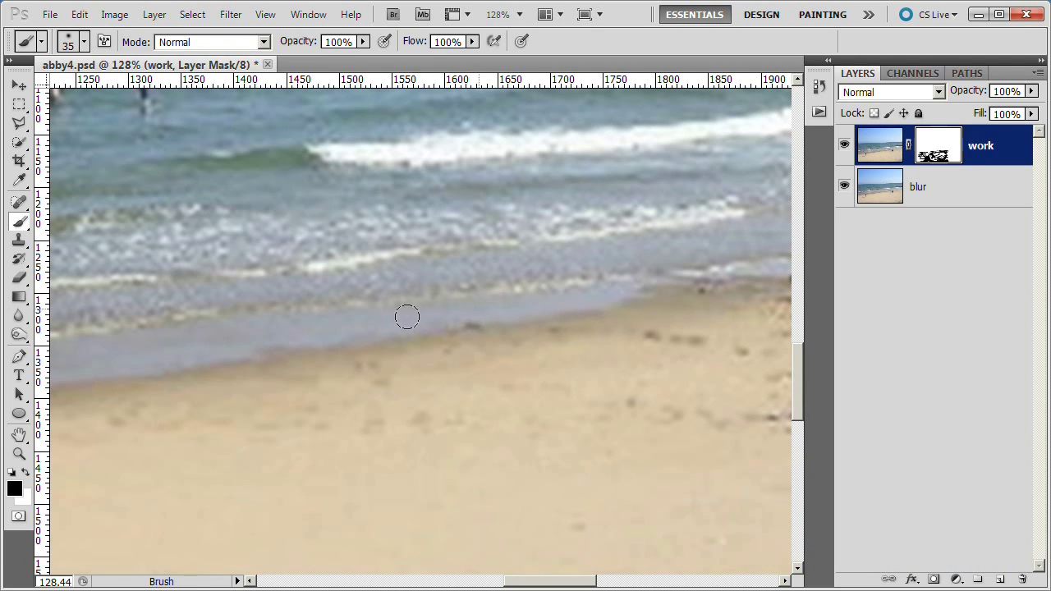
pyautogui.hscroll(5, 607, 437)
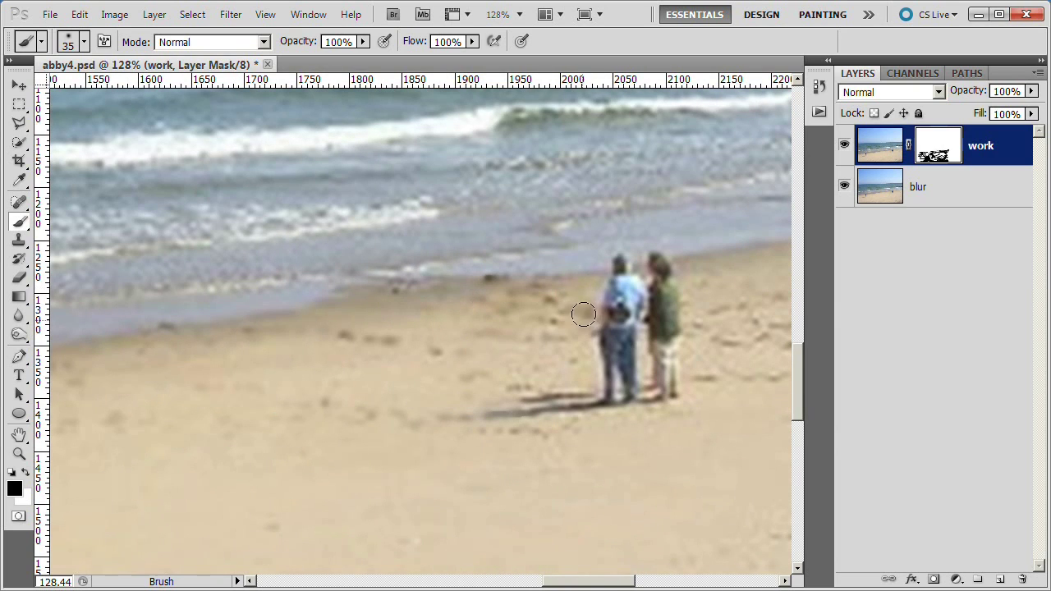
# Mask the shadow at the two people's feet, then enlarge the brush to mask debris and lower sand.
pyautogui.moveTo(586, 352); pyautogui.dragTo(542, 434)
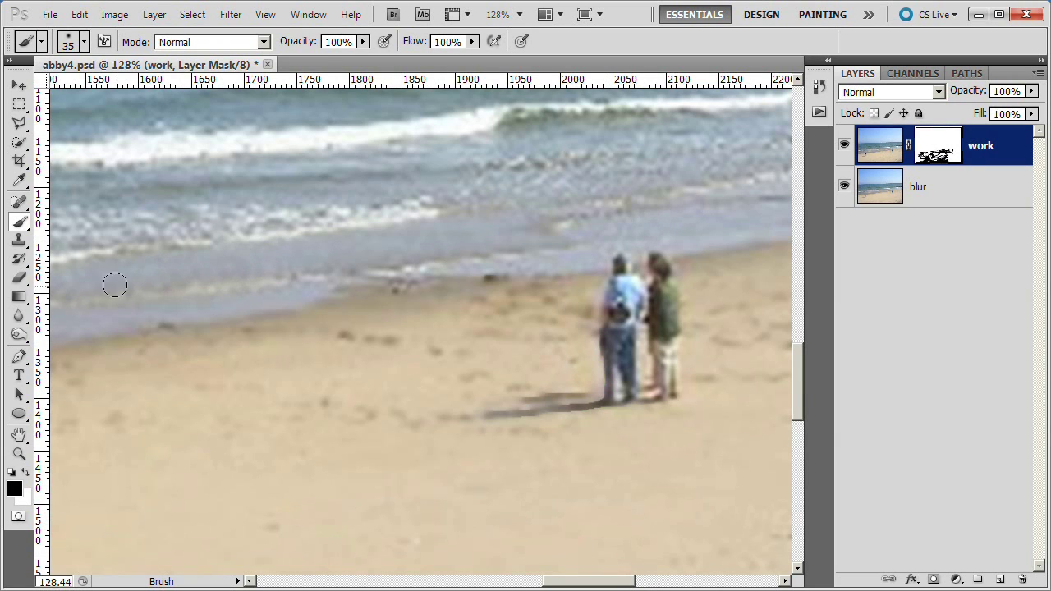
pyautogui.moveTo(588, 582); pyautogui.dragTo(653, 584)
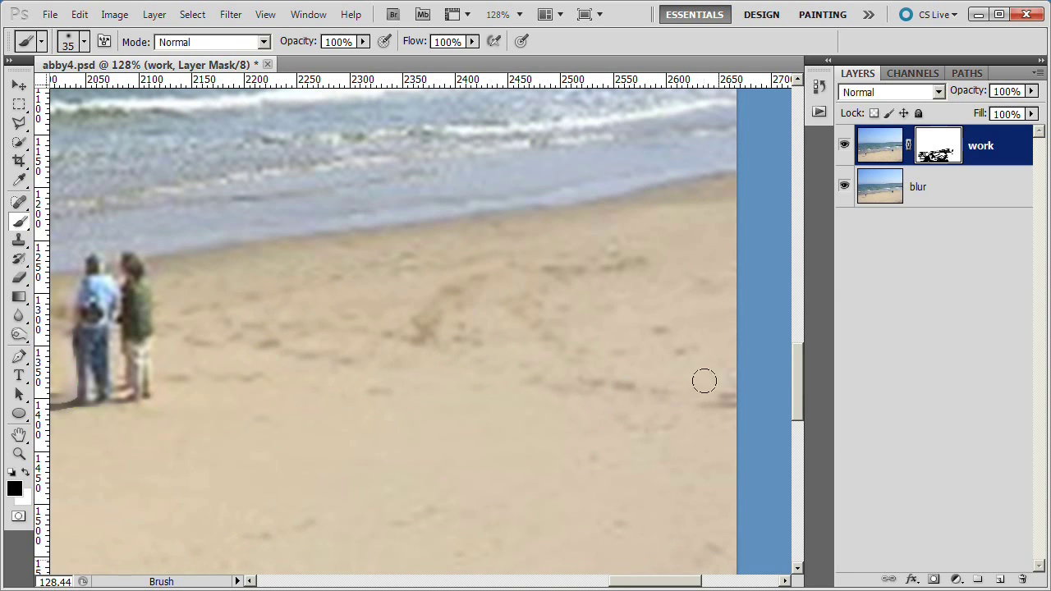
pyautogui.moveTo(793, 375); pyautogui.dragTo(813, 456)
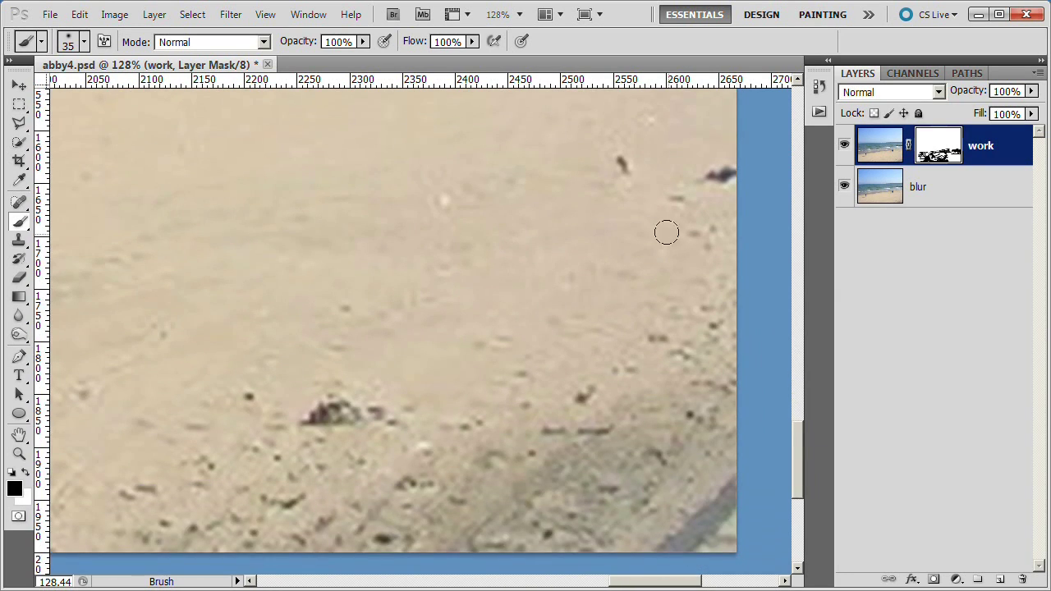
pyautogui.press(']')
pyautogui.moveTo(401, 238)
pyautogui.mouseDown()
pyautogui.moveTo(139, 493)
pyautogui.moveTo(616, 516)
pyautogui.moveTo(661, 322)
pyautogui.moveTo(722, 164)
pyautogui.mouseUp()
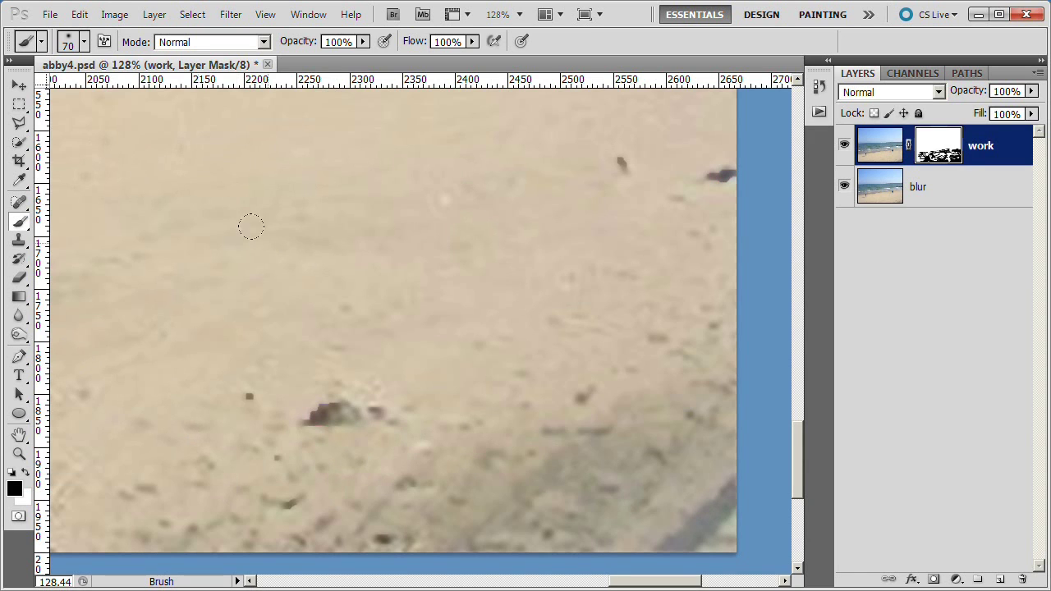
pyautogui.moveTo(795, 460); pyautogui.dragTo(810, 383)
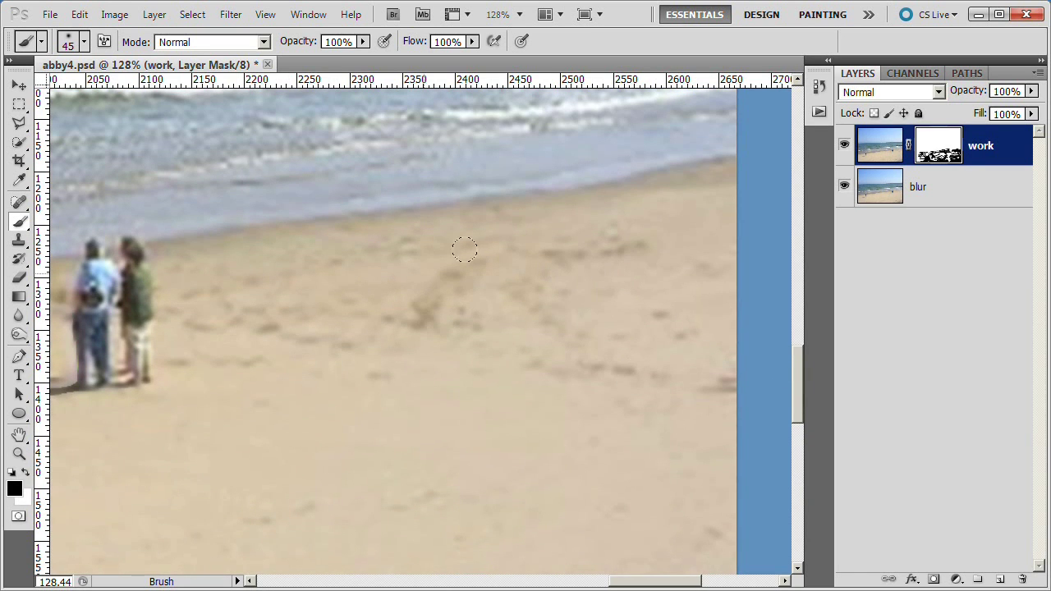
pyautogui.hscroll(-1, 439, 579)
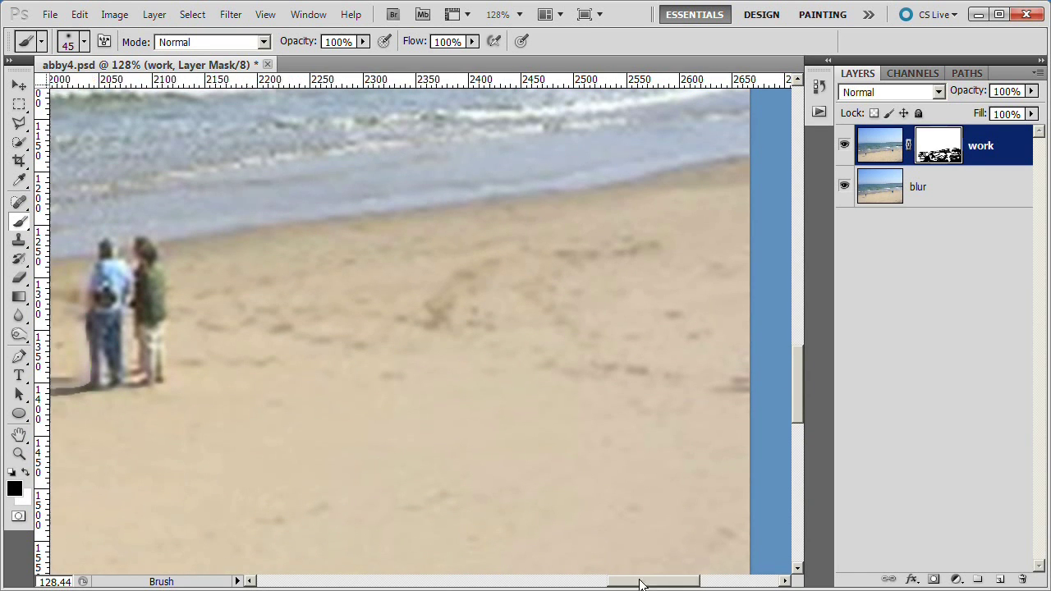
pyautogui.scroll(5, 534, 184)
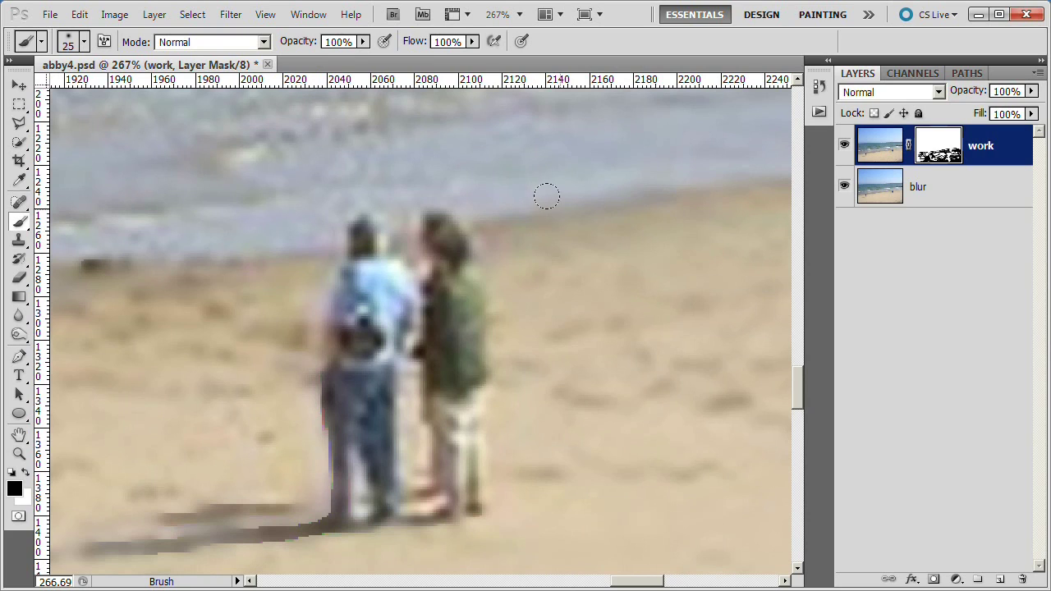
# Shrink the brush and mask the sand around the people's feet and the bottom edge.
pyautogui.press('[')
pyautogui.press('[')
pyautogui.press('[')
pyautogui.moveTo(361, 506)
pyautogui.mouseDown()
pyautogui.moveTo(418, 455)
pyautogui.moveTo(434, 518)
pyautogui.moveTo(423, 485)
pyautogui.mouseUp()
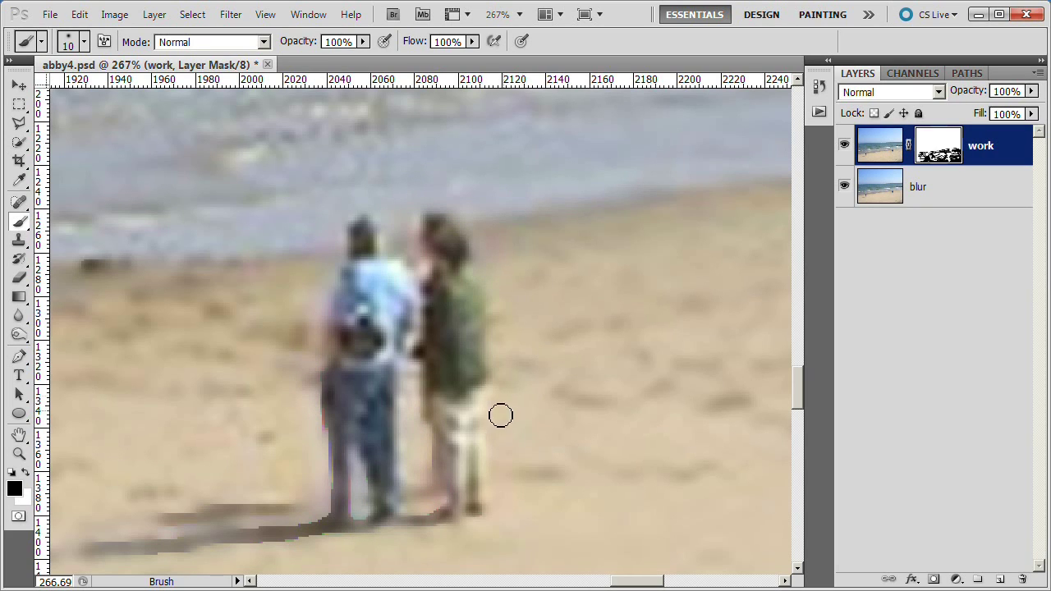
pyautogui.scroll(-1, 666, 341)
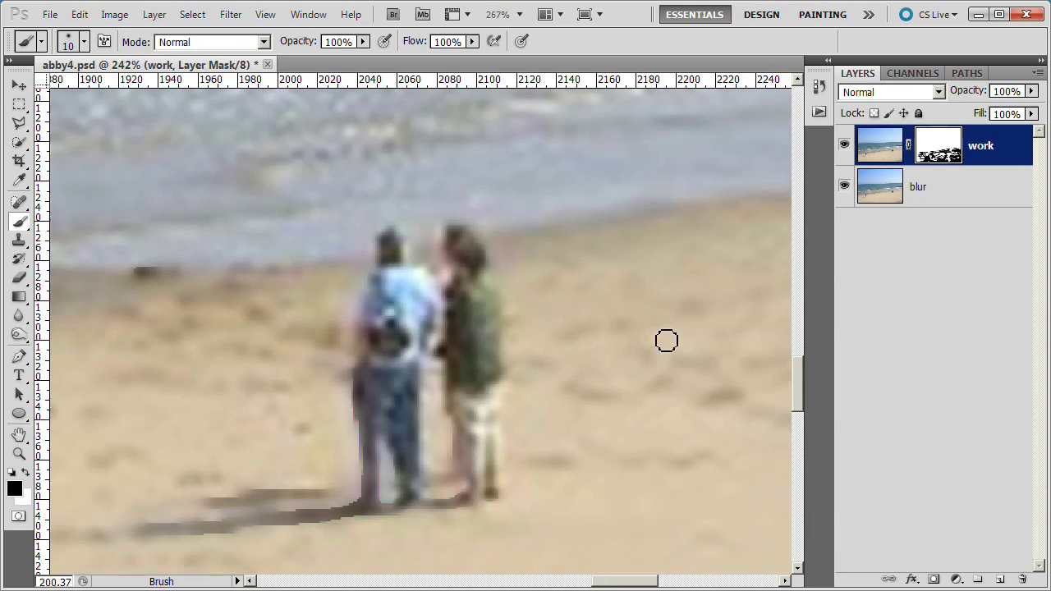
pyautogui.scroll(-12, 666, 341)
pyautogui.scroll(10, 192, 520)
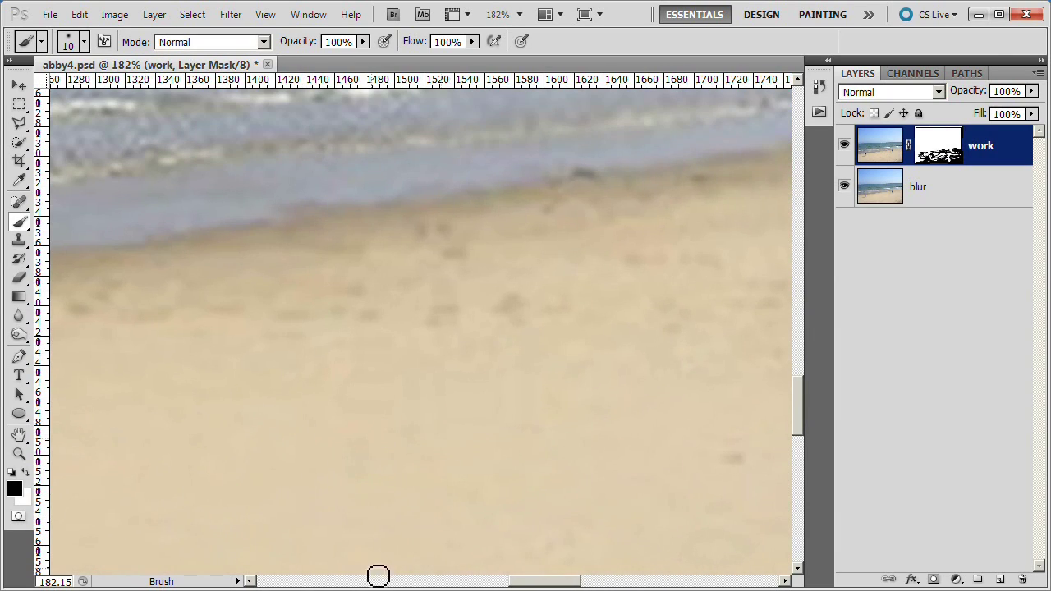
pyautogui.moveTo(575, 581); pyautogui.dragTo(665, 583)
pyautogui.moveTo(803, 393); pyautogui.dragTo(810, 444)
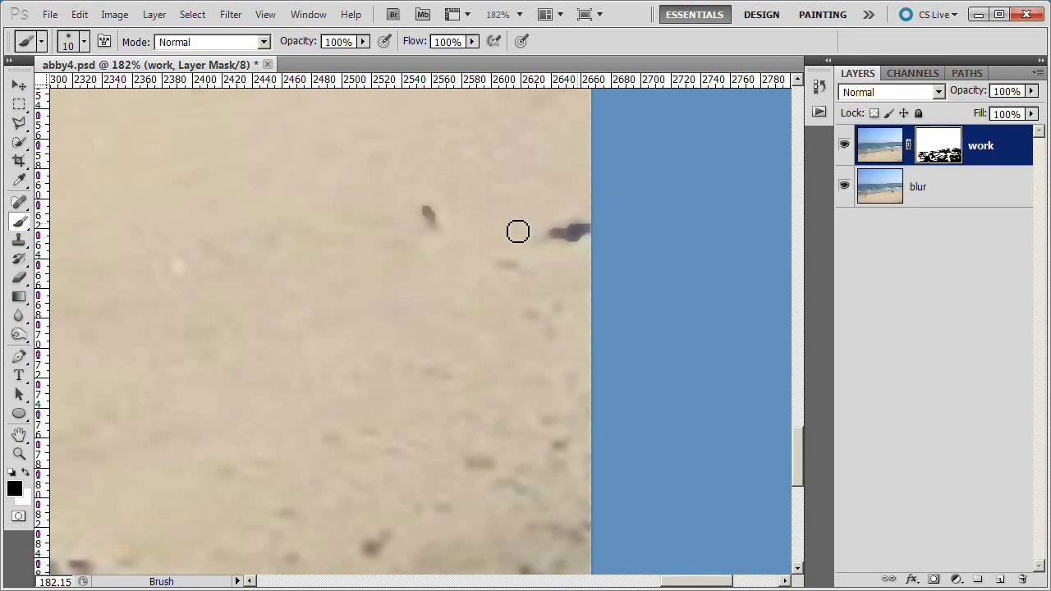
pyautogui.moveTo(797, 435); pyautogui.dragTo(798, 472)
# Enlarge the brush to 25 and keep masking stretches of the lower sand.
pyautogui.press(']')
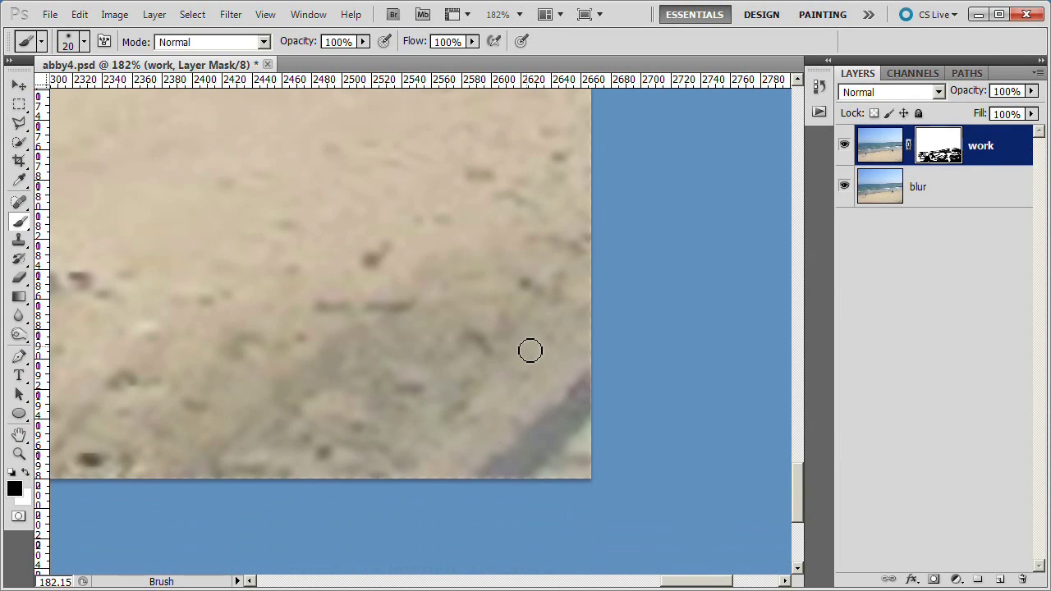
pyautogui.press(']')
pyautogui.moveTo(695, 582); pyautogui.dragTo(605, 583)
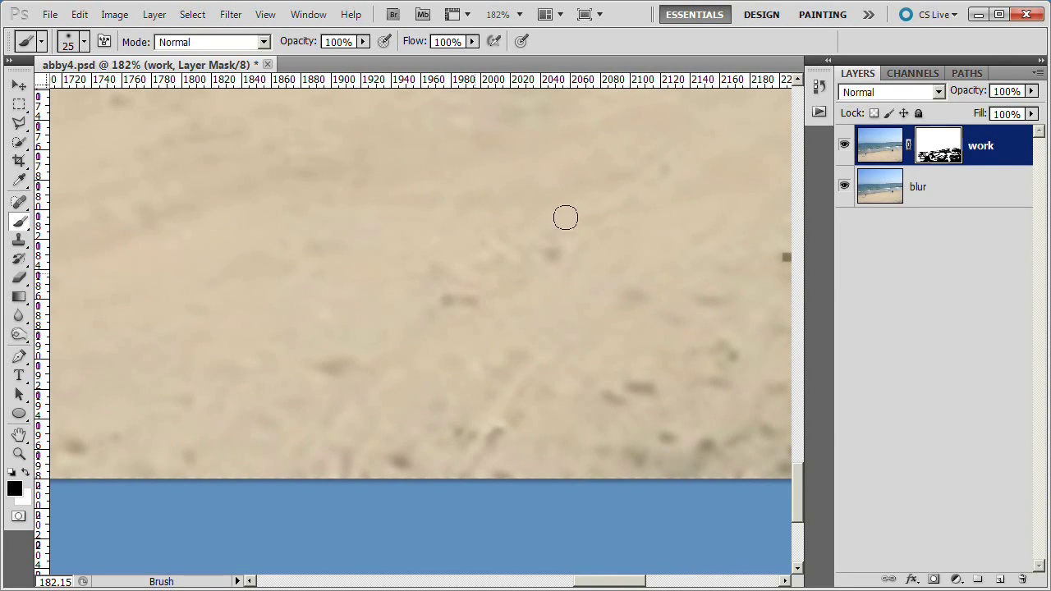
pyautogui.hscroll(-6, 703, 455)
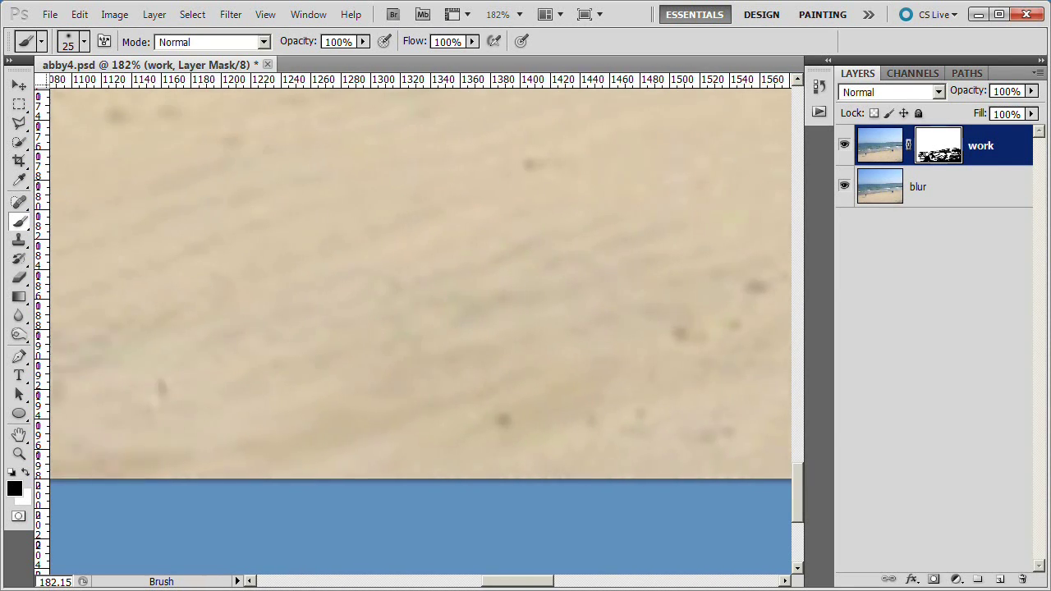
pyautogui.moveTo(800, 492); pyautogui.dragTo(810, 392)
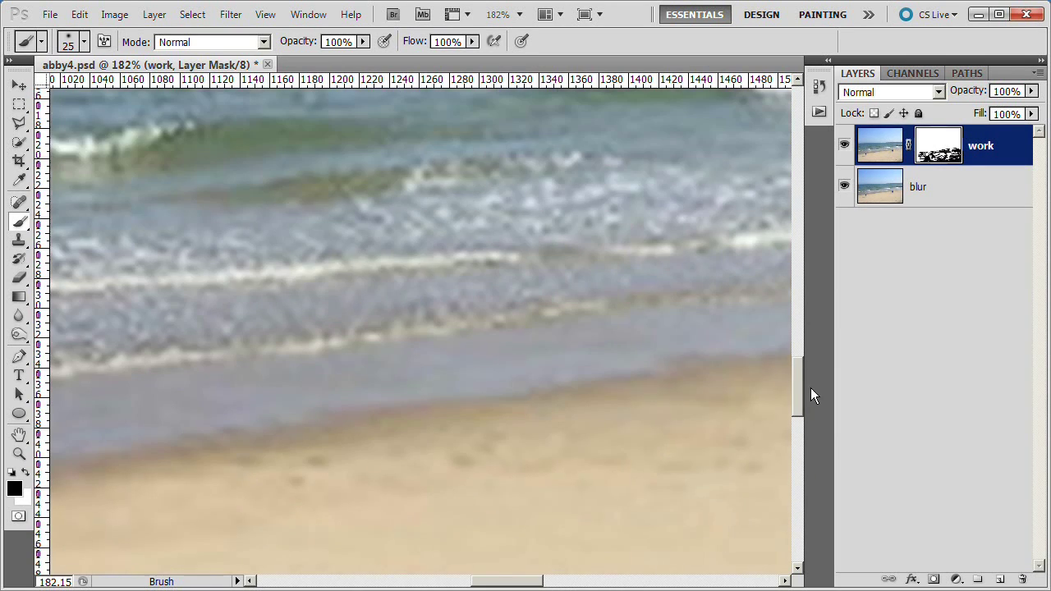
pyautogui.scroll(-5, 610, 474)
pyautogui.scroll(4, 610, 485)
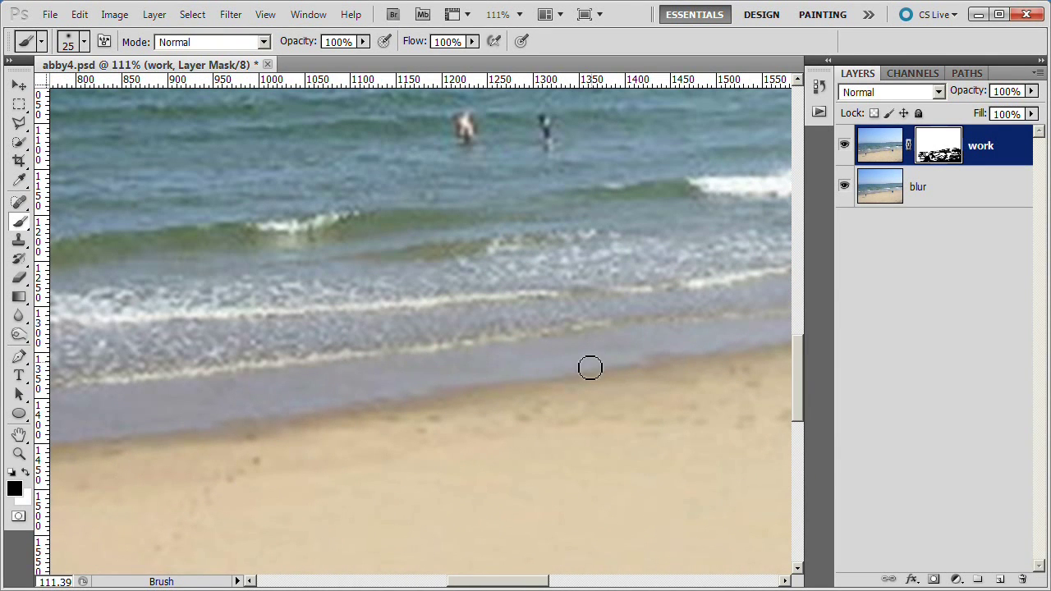
pyautogui.moveTo(518, 583); pyautogui.dragTo(563, 580)
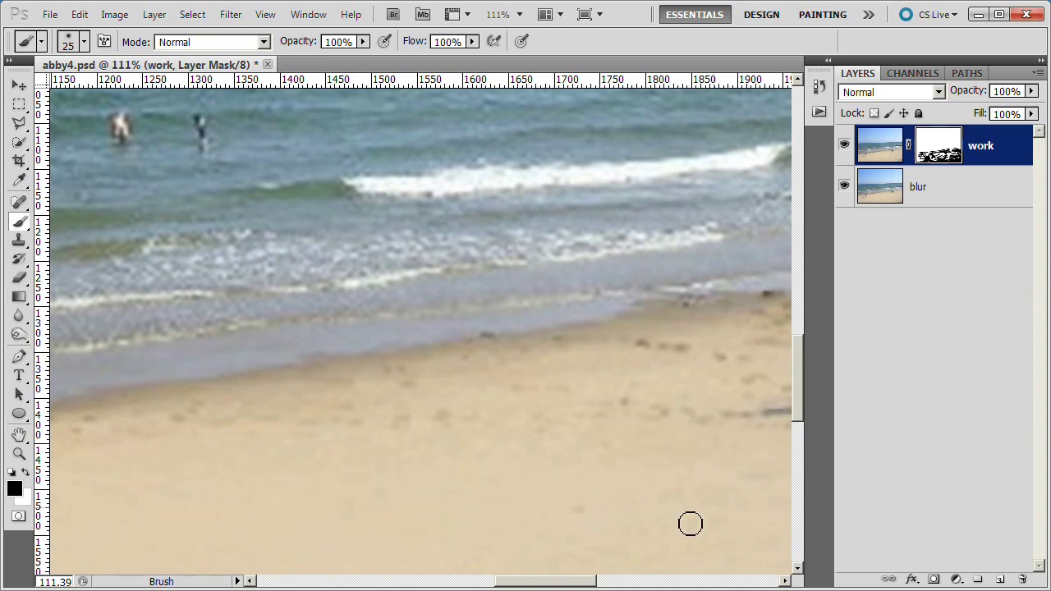
# Paint black along the bottom strip of sand on the mask.
pyautogui.scroll(-3, 559, 418)
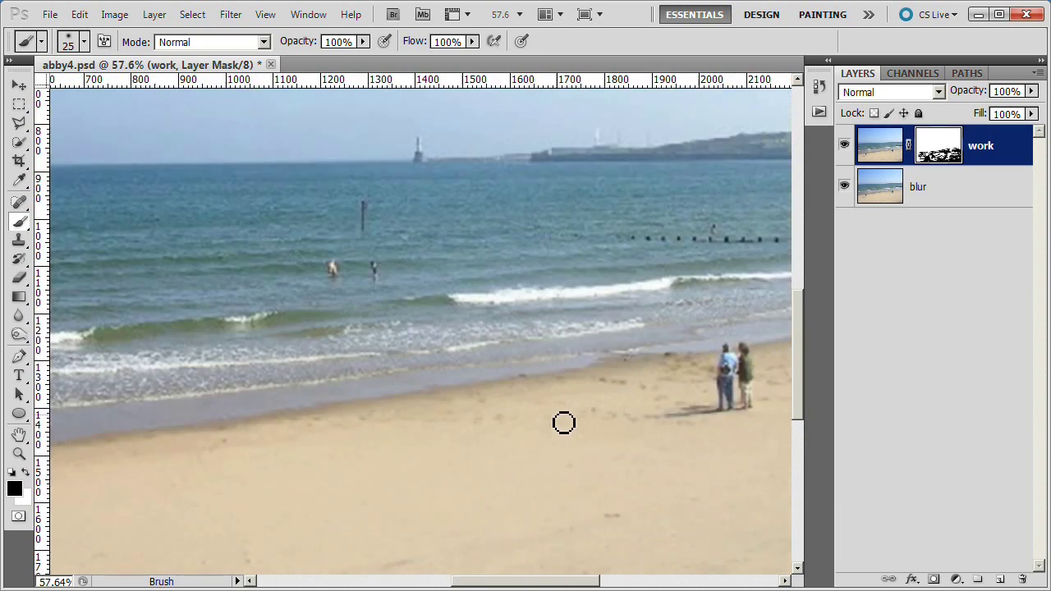
pyautogui.moveTo(539, 585); pyautogui.dragTo(575, 585)
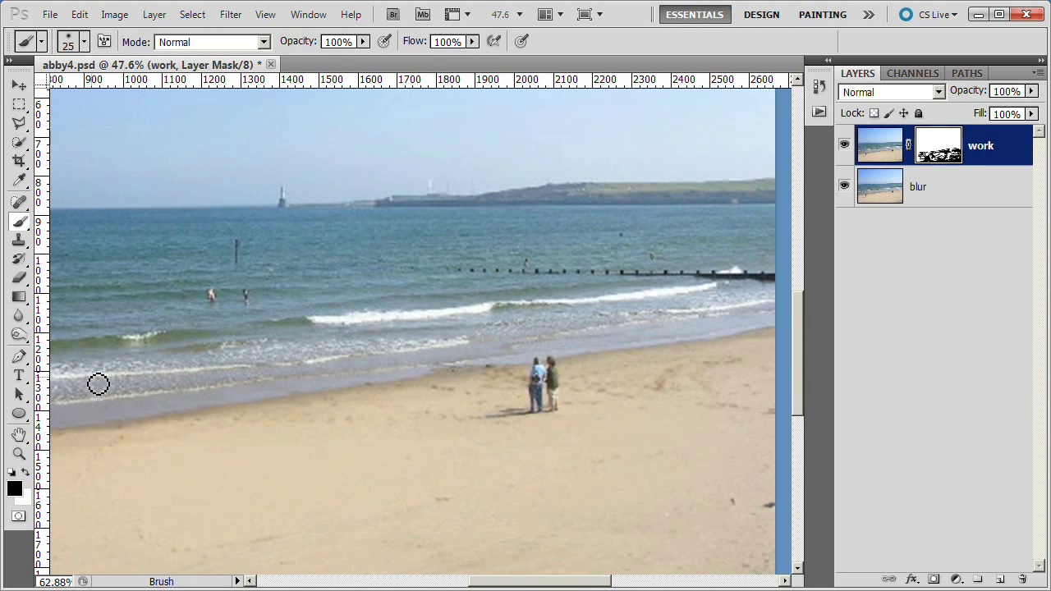
pyautogui.scroll(3, 99, 383)
pyautogui.moveTo(511, 586); pyautogui.dragTo(406, 585)
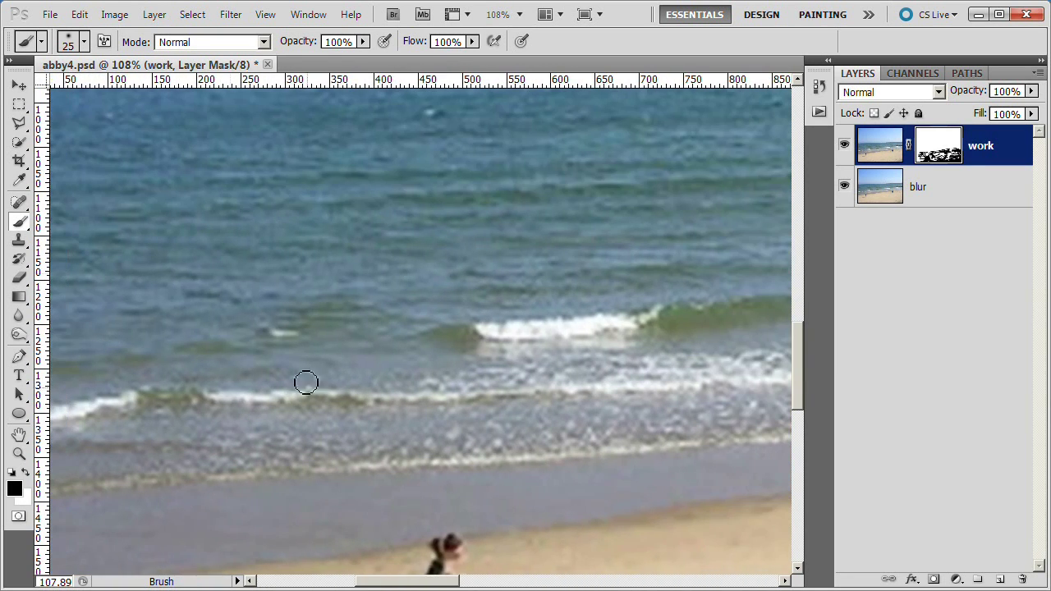
# Set brush opacity to 50%, enlarge the brush, and softly paint the bottom sand strip.
pyautogui.click(362, 42)
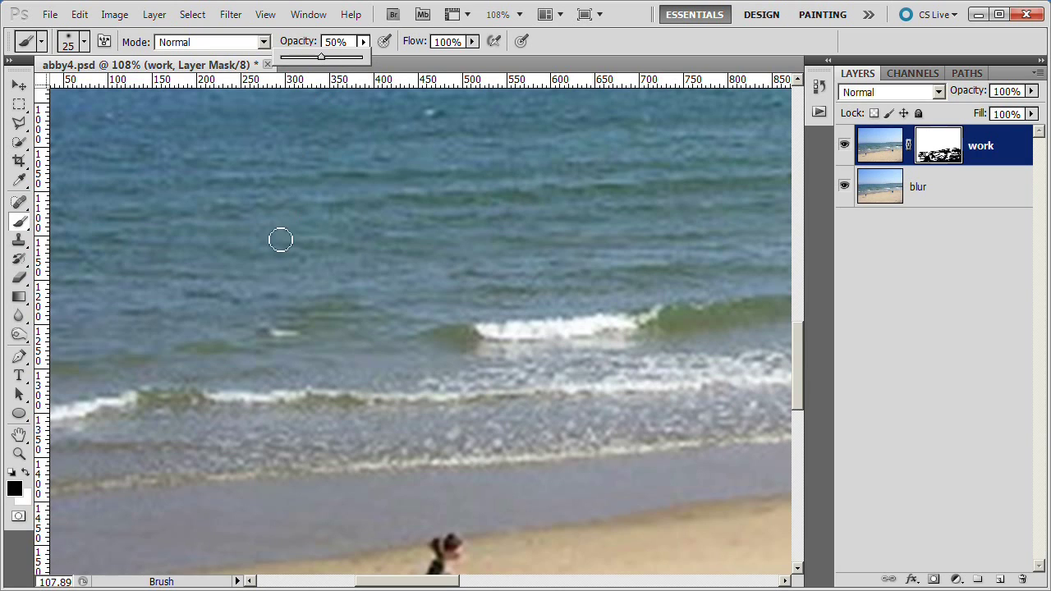
pyautogui.click(284, 436)
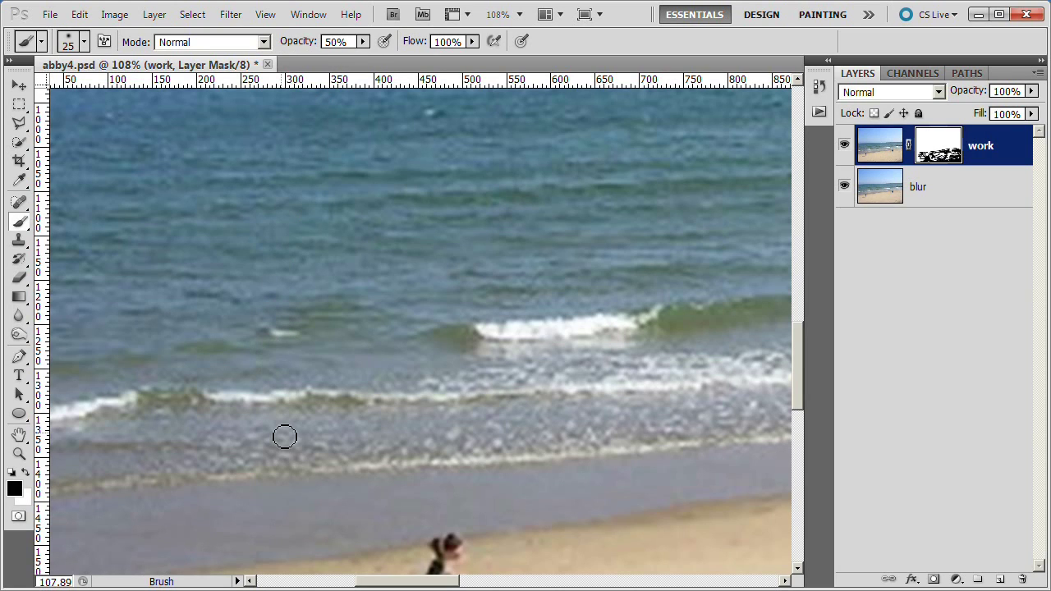
pyautogui.press(']')
pyautogui.moveTo(406, 585); pyautogui.dragTo(450, 585)
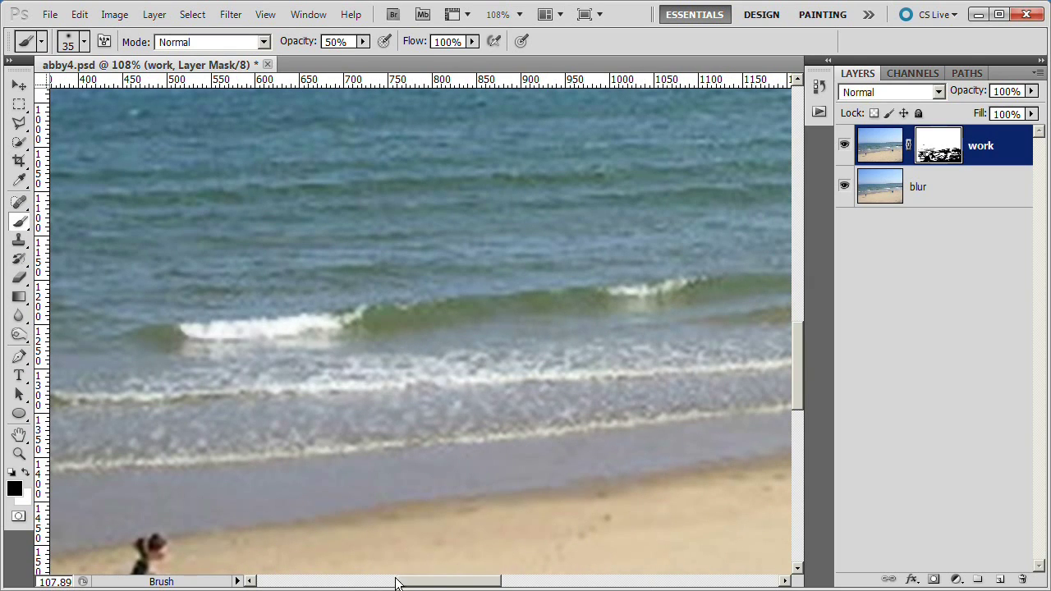
pyautogui.moveTo(400, 583); pyautogui.dragTo(452, 585)
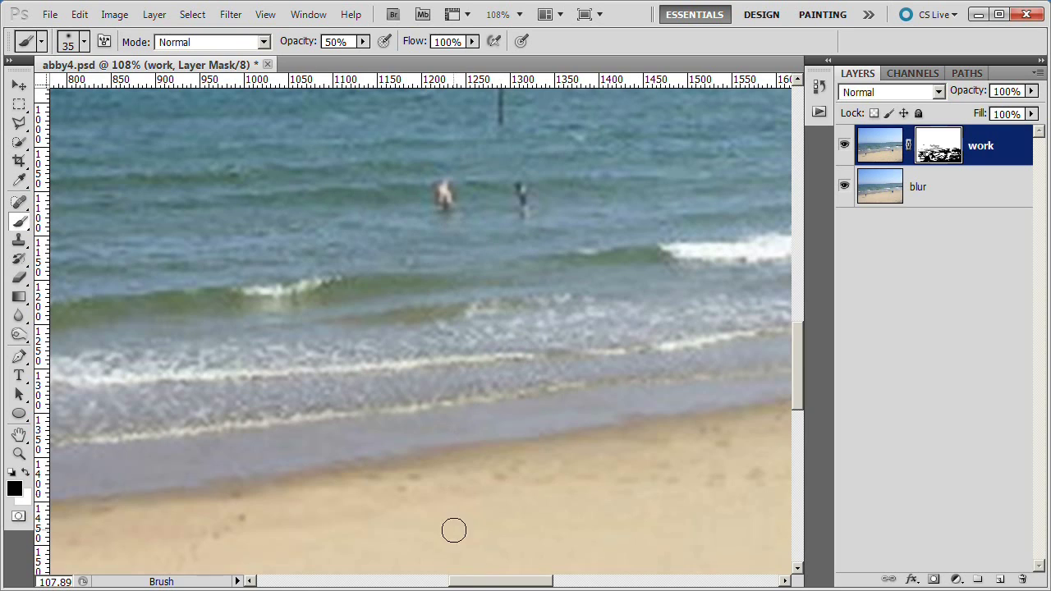
pyautogui.moveTo(476, 584); pyautogui.dragTo(506, 584)
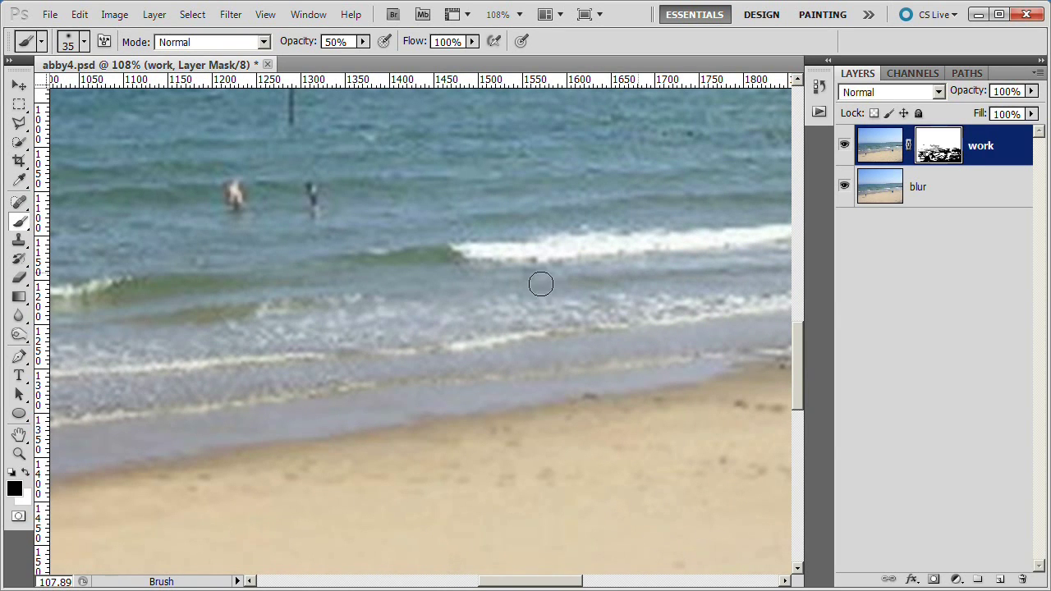
pyautogui.moveTo(505, 584); pyautogui.dragTo(583, 584)
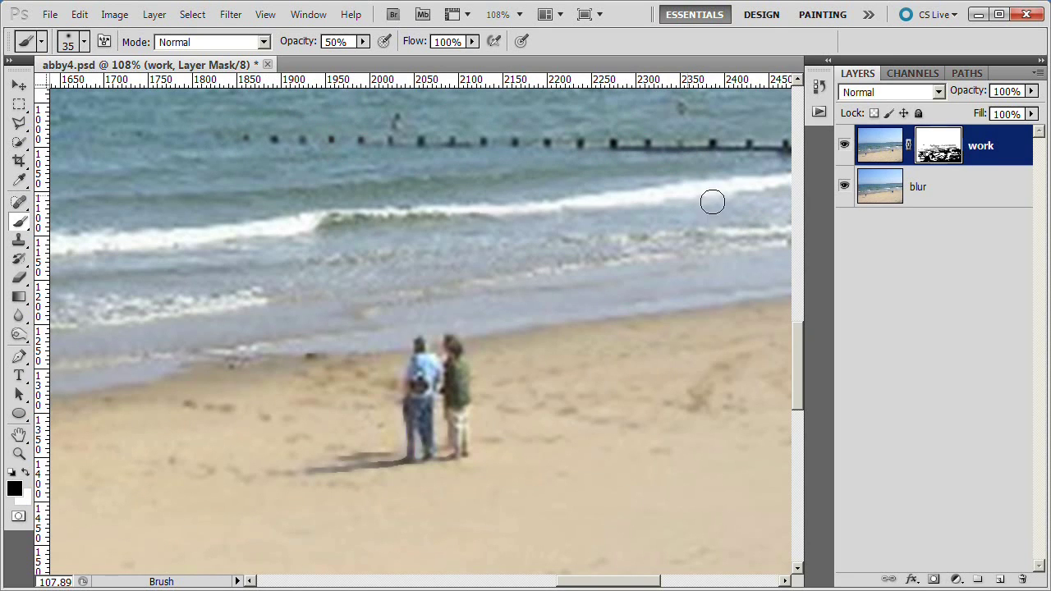
pyautogui.moveTo(796, 369); pyautogui.dragTo(795, 329)
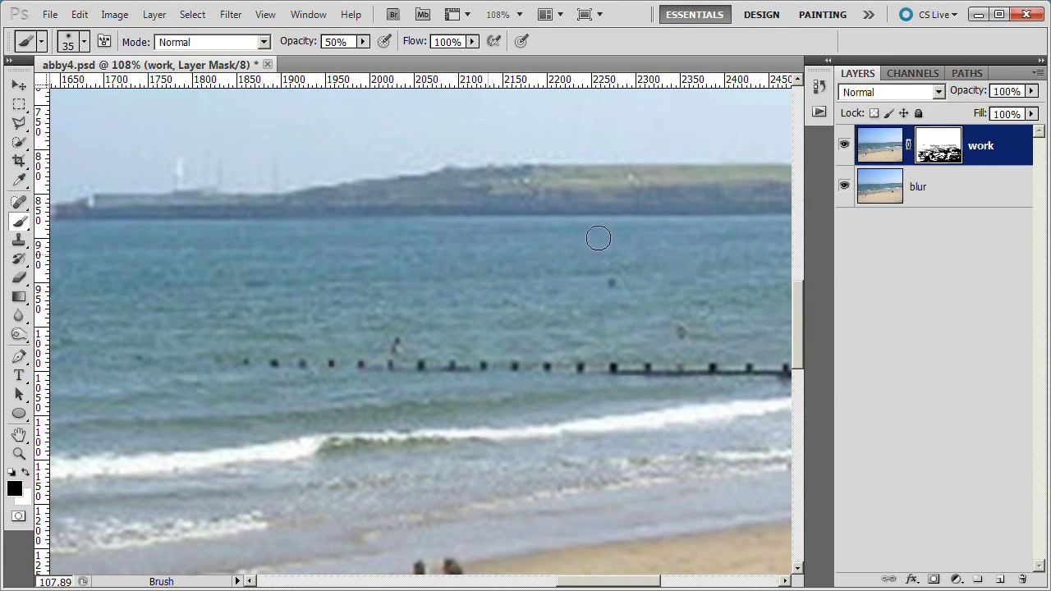
pyautogui.scroll(5, 688, 335)
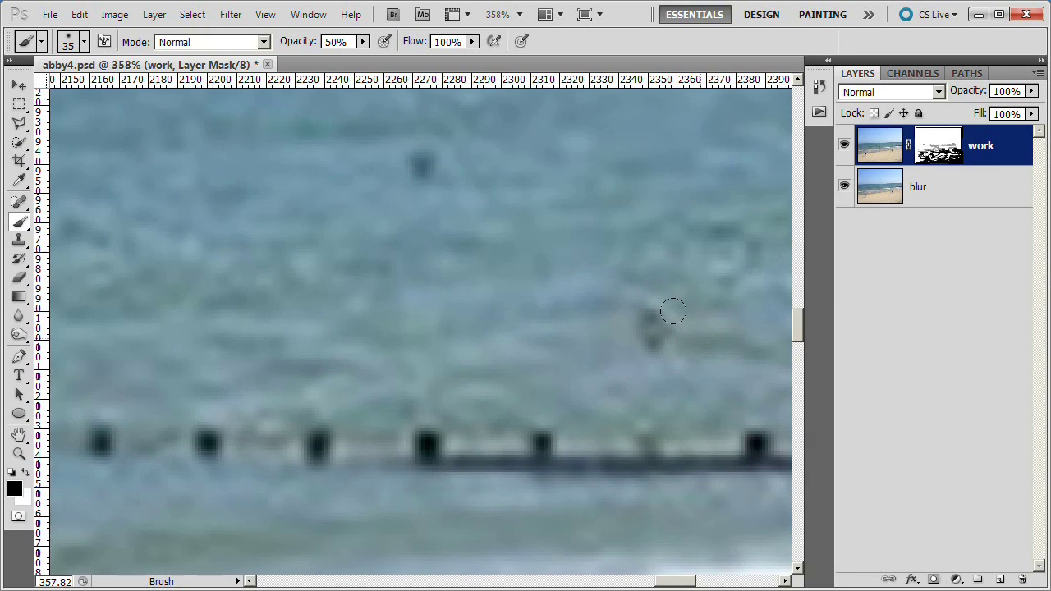
# Swap the colours to white and back to black, then paint more of the lower edge.
pyautogui.press('x')
pyautogui.click(26, 473)
pyautogui.scroll(-2, 600, 407)
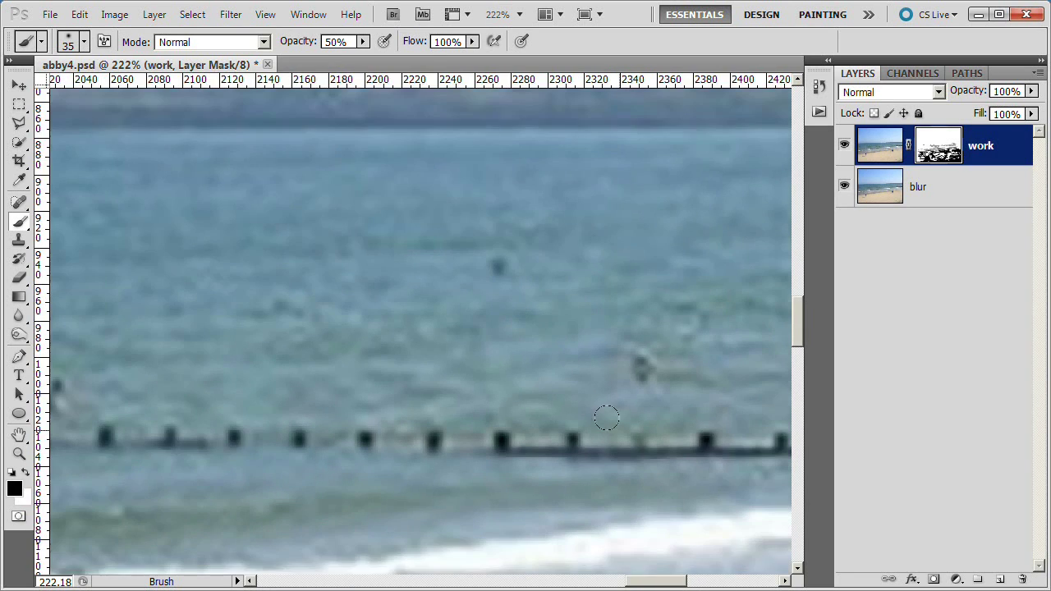
pyautogui.scroll(-1, 606, 418)
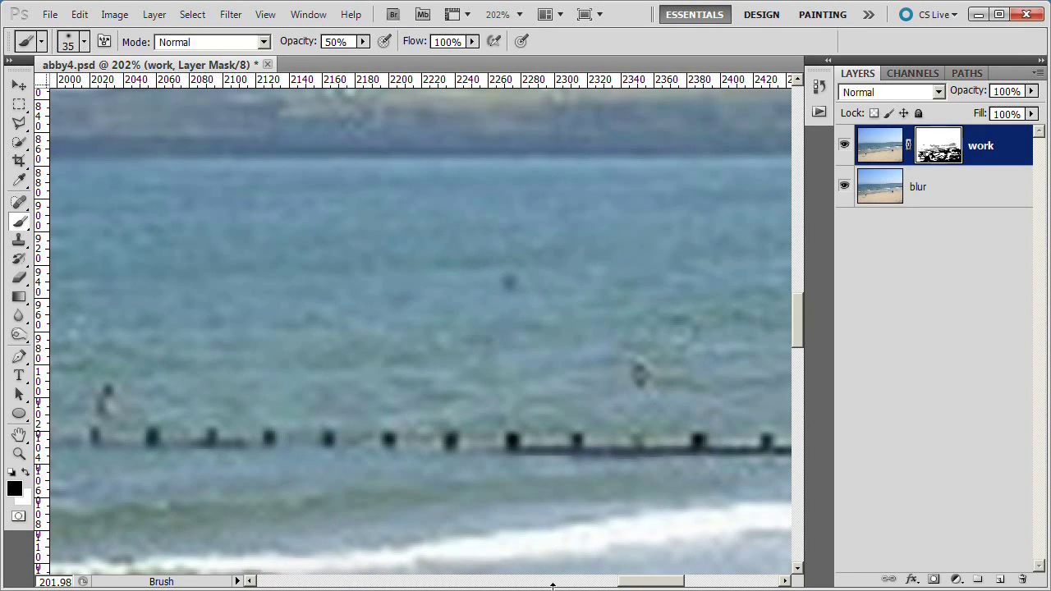
pyautogui.moveTo(641, 586); pyautogui.dragTo(679, 586)
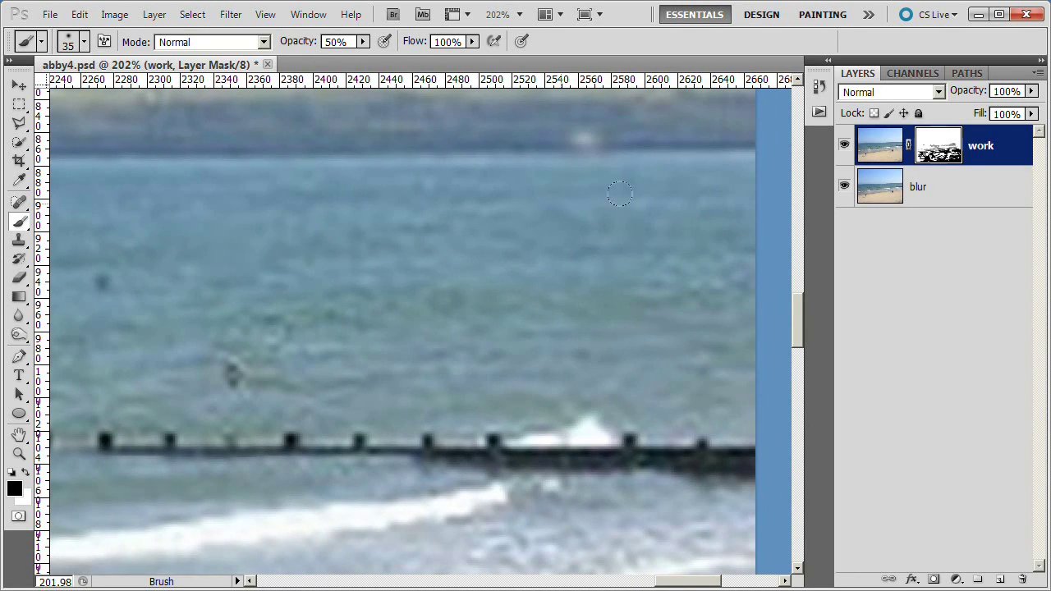
pyautogui.moveTo(798, 323); pyautogui.dragTo(799, 311)
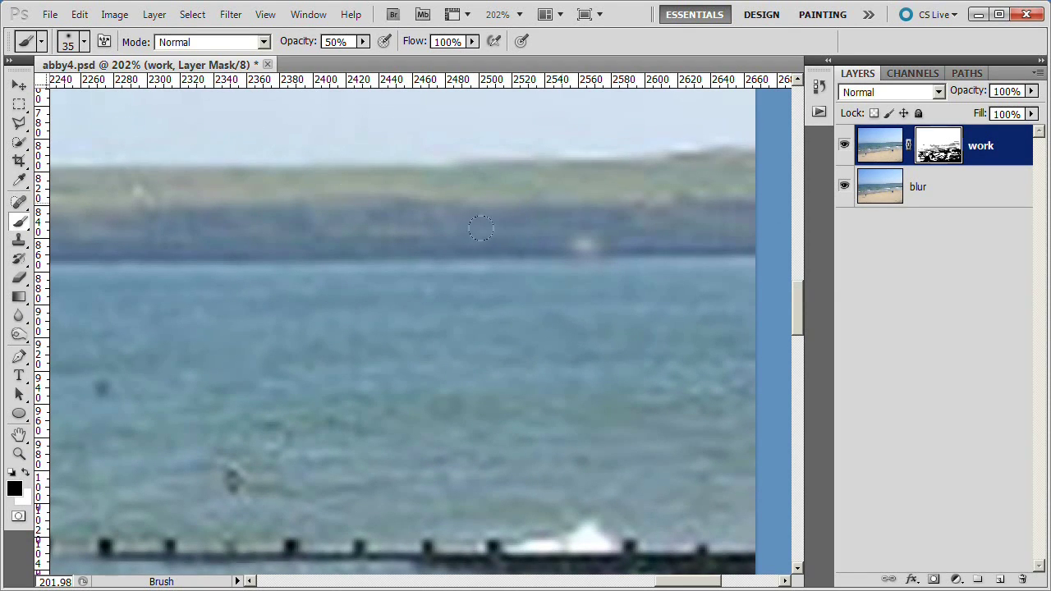
pyautogui.moveTo(681, 585); pyautogui.dragTo(631, 585)
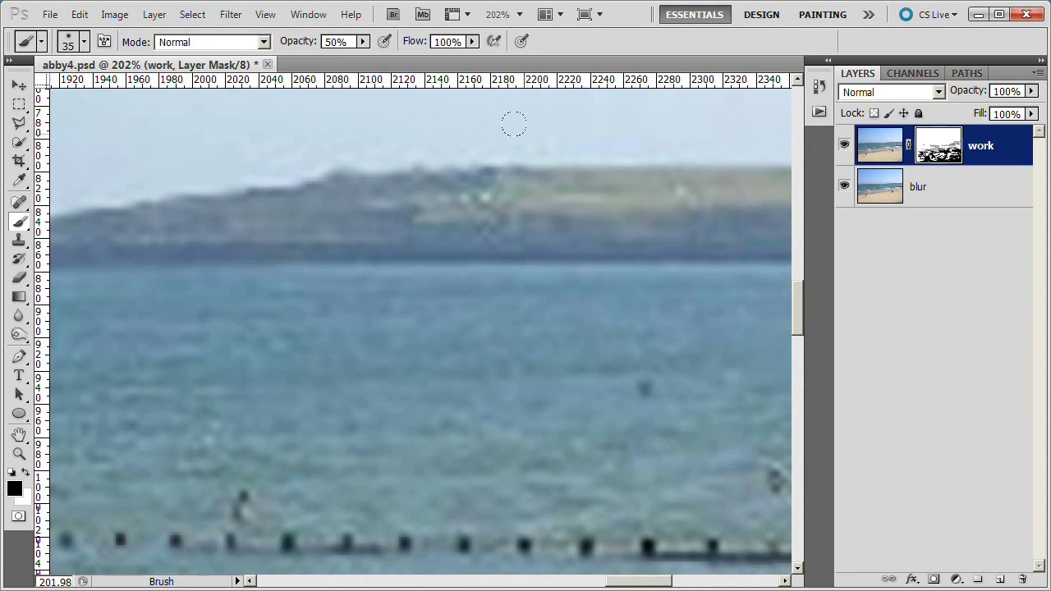
# Raise brush opacity to 100% and paint the mask over dark spots in the water.
pyautogui.click(363, 42)
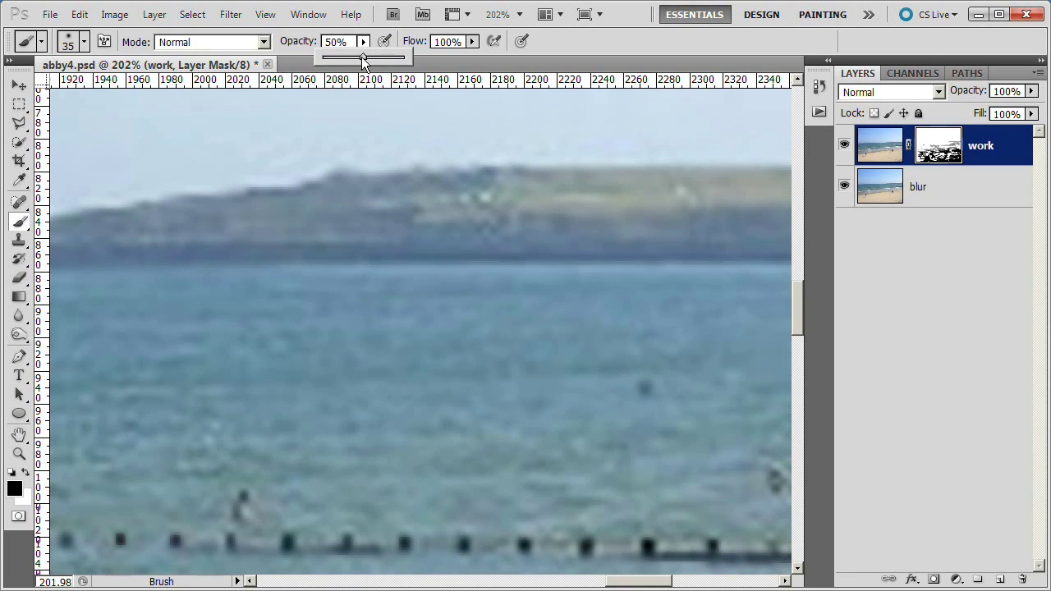
pyautogui.moveTo(367, 58); pyautogui.dragTo(425, 68)
pyautogui.click(360, 124)
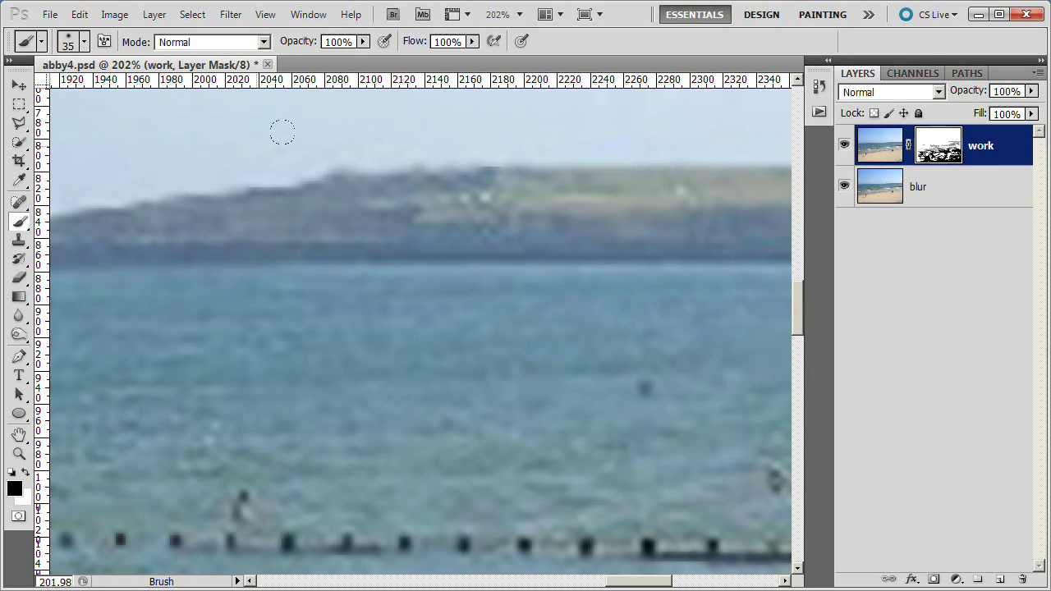
pyautogui.hscroll(-5, 542, 555)
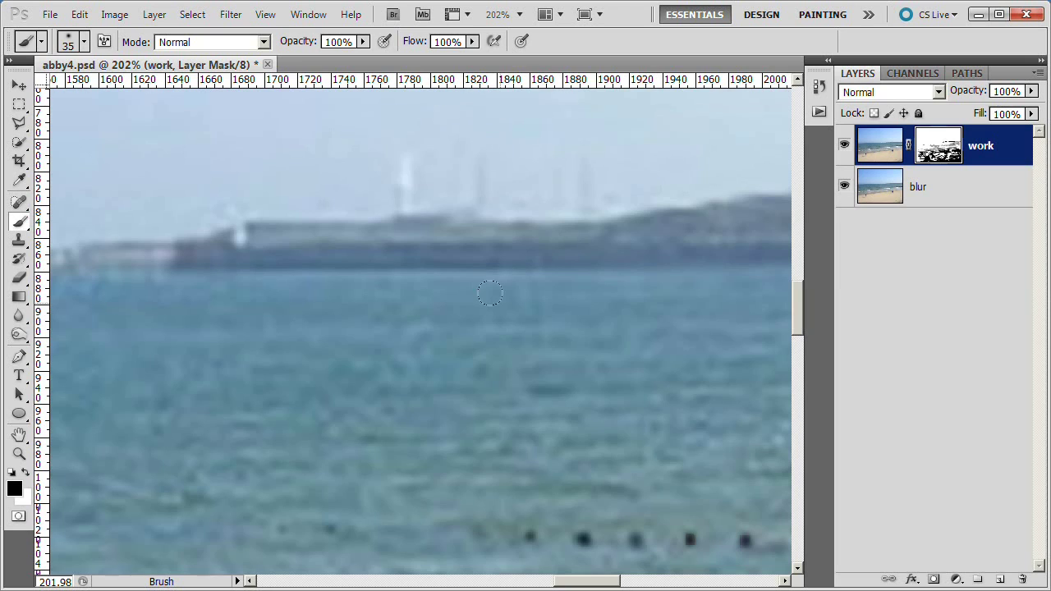
pyautogui.moveTo(575, 538); pyautogui.dragTo(502, 536)
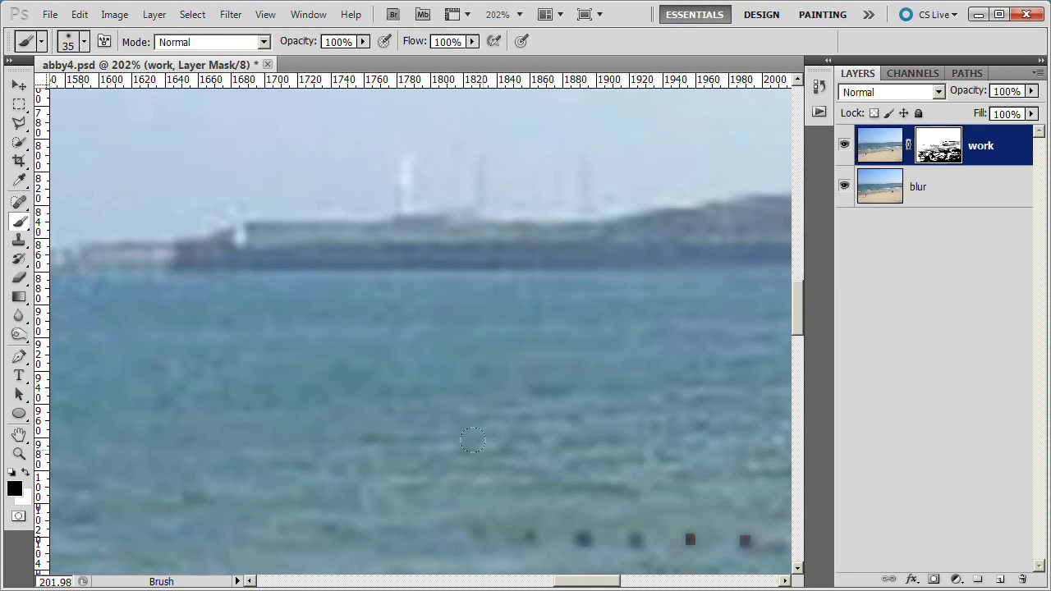
pyautogui.scroll(-5, 477, 441)
pyautogui.scroll(3, 47, 300)
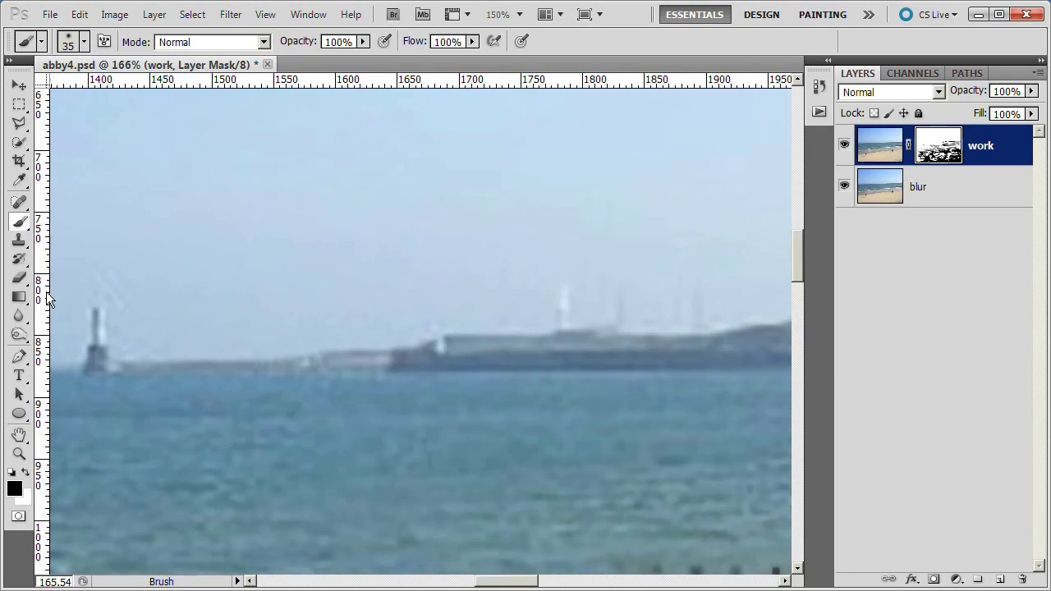
pyautogui.scroll(2, 47, 300)
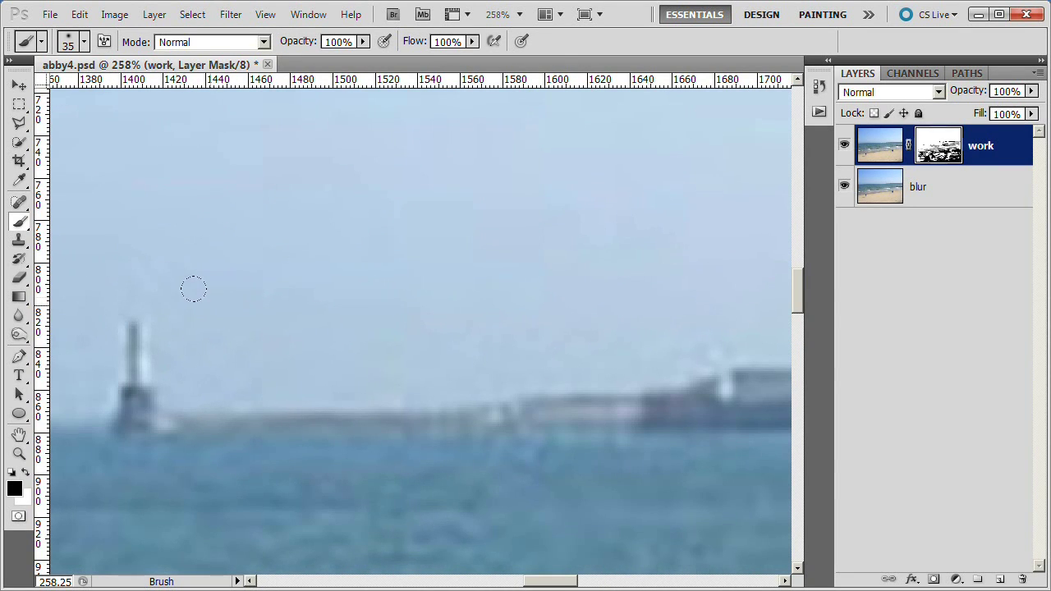
# Shrink the brush to 9 px for a detail pass, then enlarge it to 20 px.
pyautogui.press('[')
pyautogui.press('[')
pyautogui.press('[')
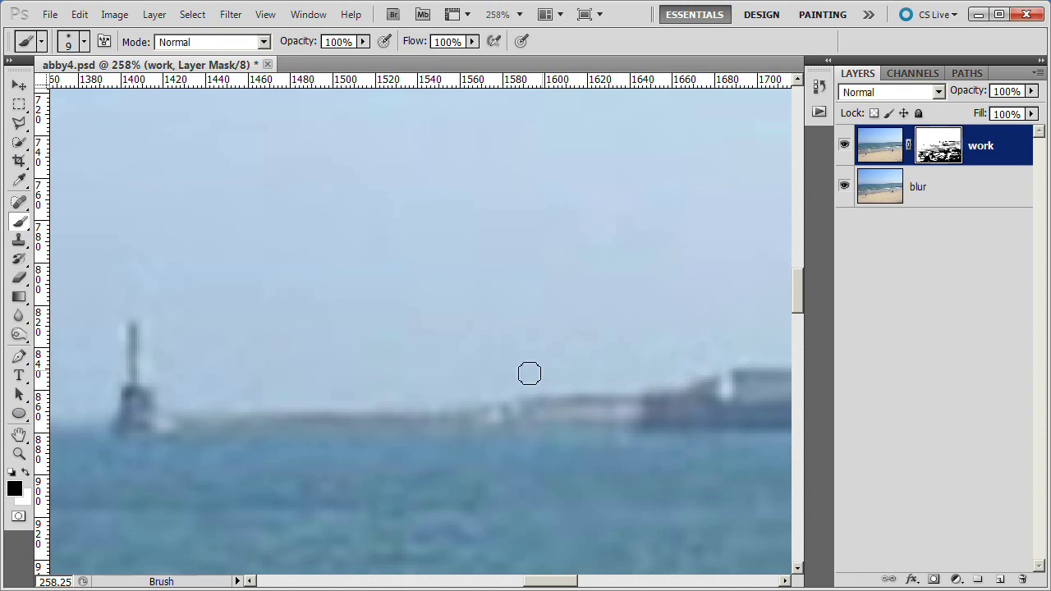
pyautogui.moveTo(548, 583); pyautogui.dragTo(655, 583)
pyautogui.press(']')
pyautogui.press(']')
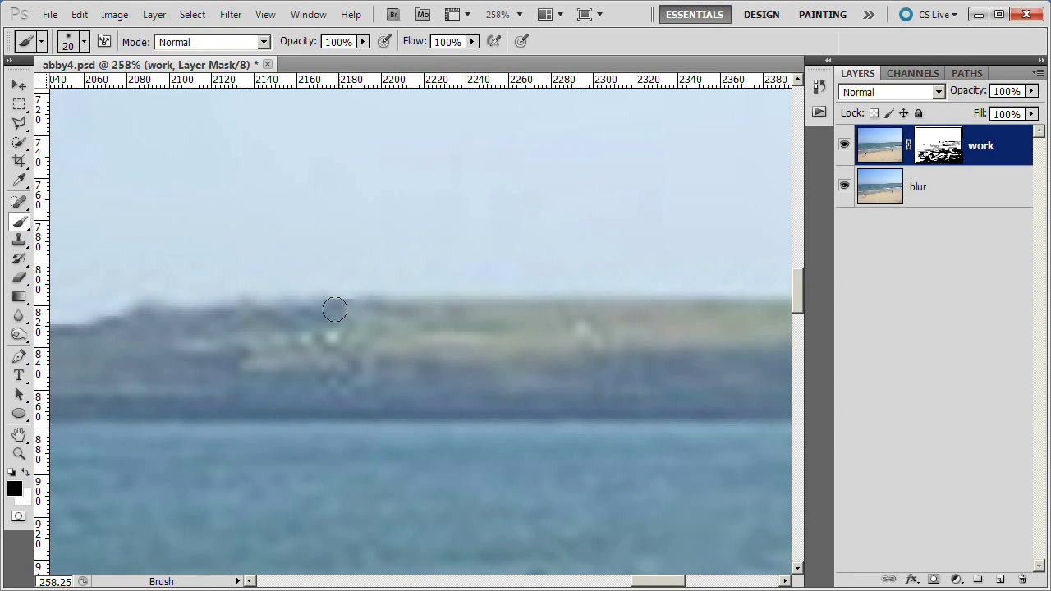
pyautogui.click(363, 42)
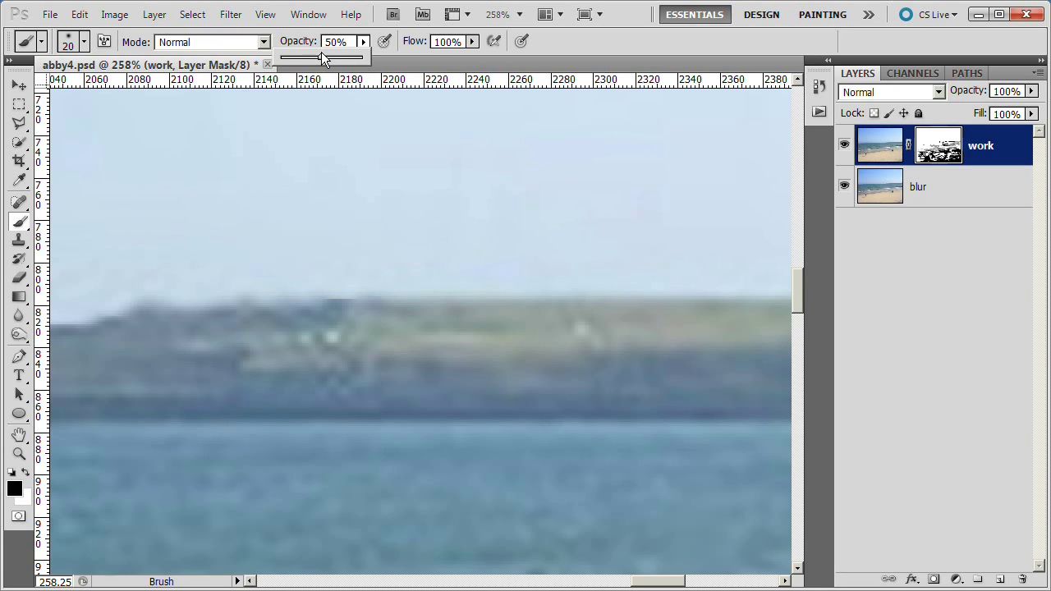
# Scroll to the water near the breaking waves and raise the 20 px mask brush from 50% to 68% opacity.
pyautogui.click(333, 346)
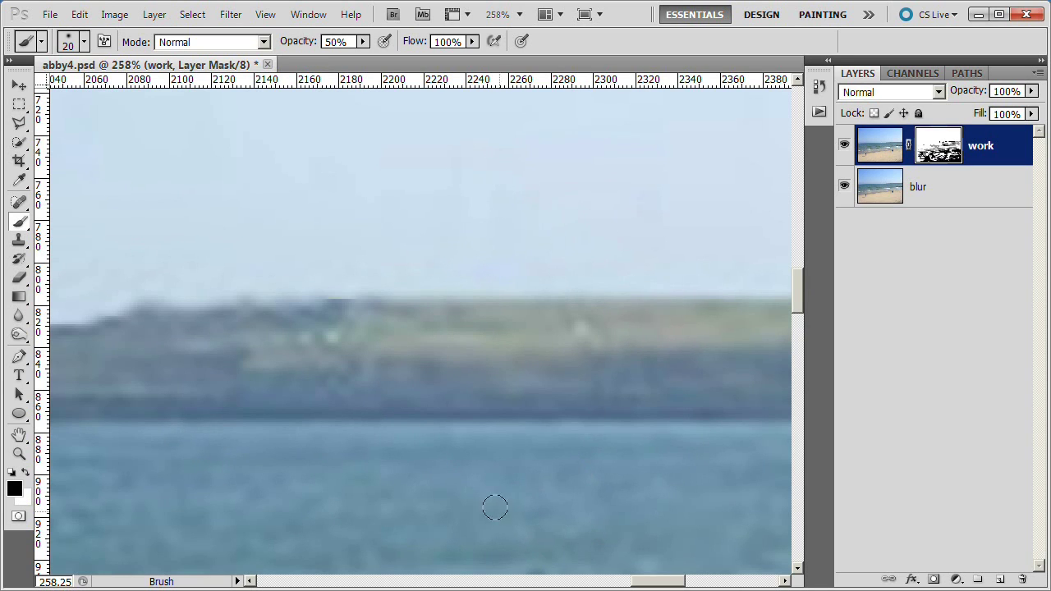
pyautogui.hscroll(5, 495, 507)
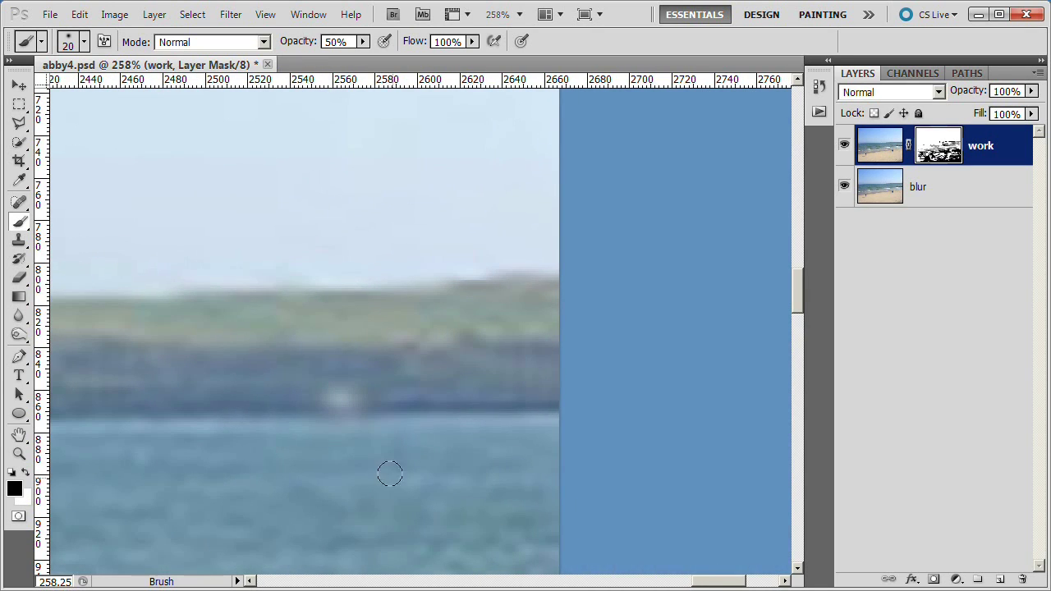
pyautogui.moveTo(794, 293); pyautogui.dragTo(800, 350)
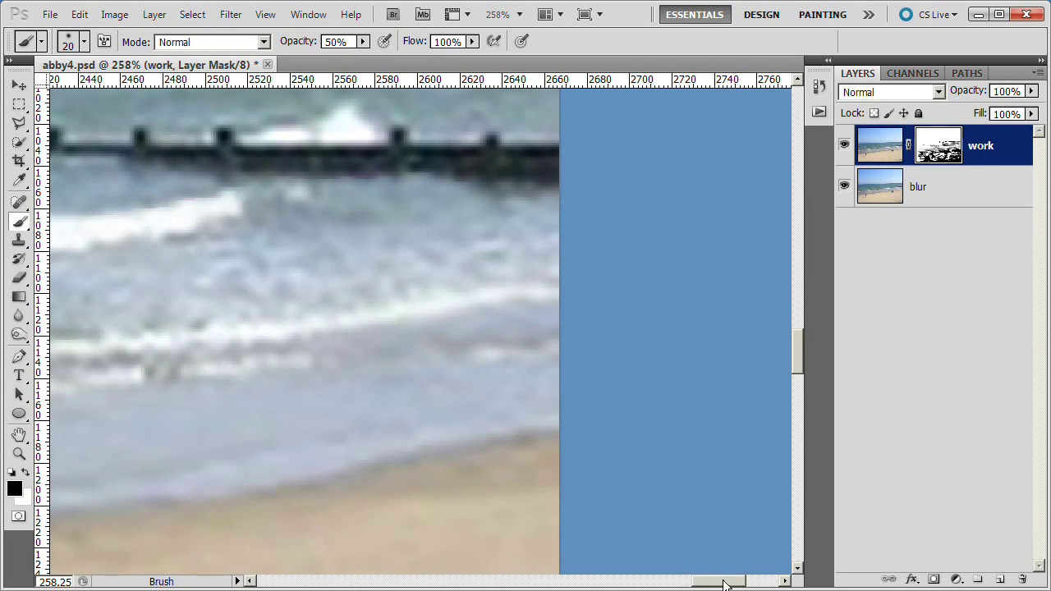
pyautogui.moveTo(726, 584); pyautogui.dragTo(676, 584)
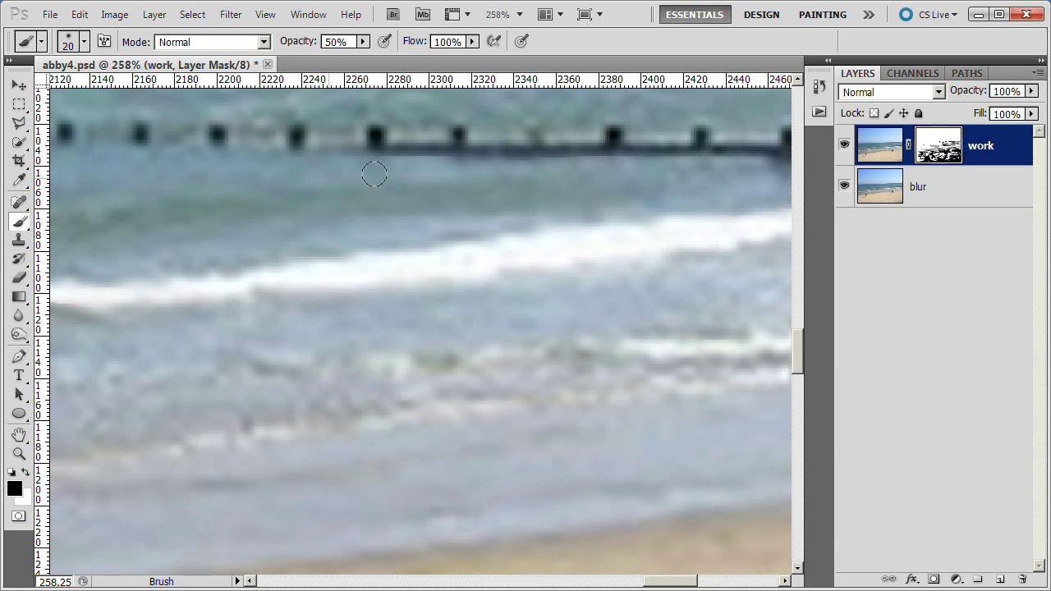
pyautogui.moveTo(669, 586); pyautogui.dragTo(587, 584)
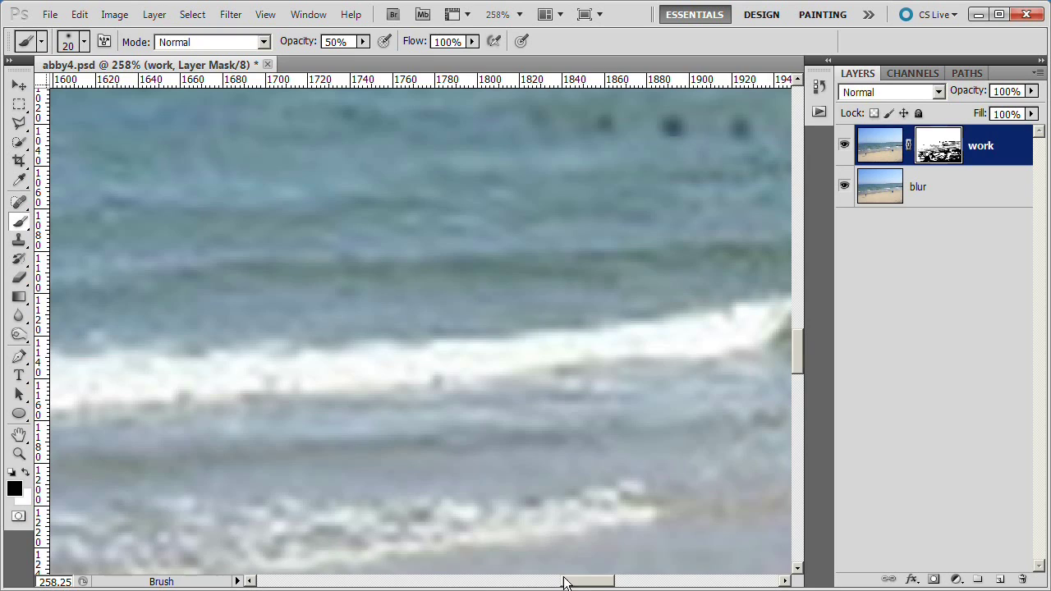
pyautogui.moveTo(564, 583); pyautogui.dragTo(513, 583)
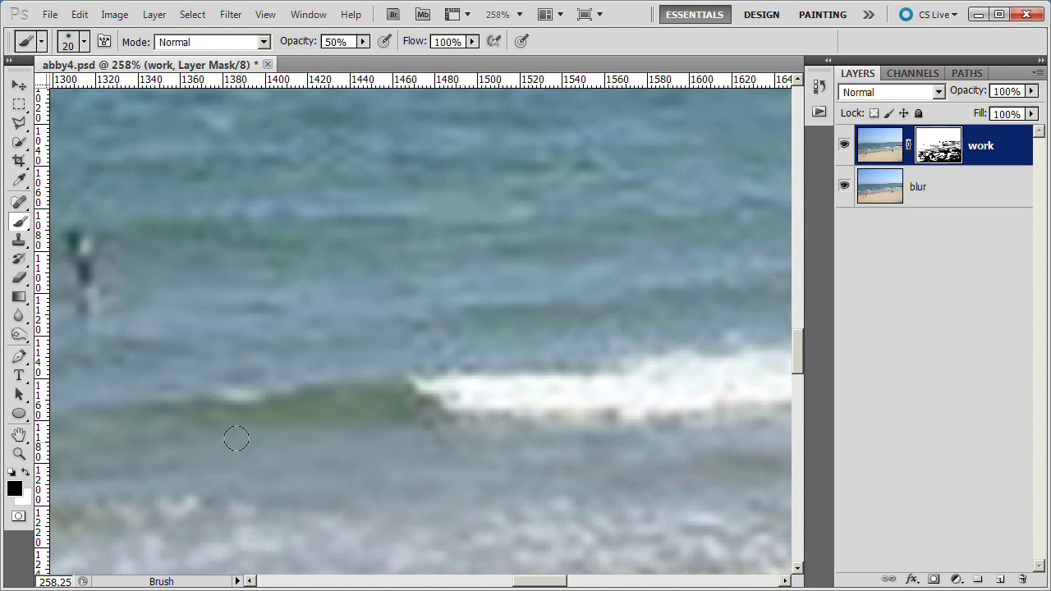
pyautogui.click(362, 42)
pyautogui.moveTo(364, 59); pyautogui.dragTo(378, 58)
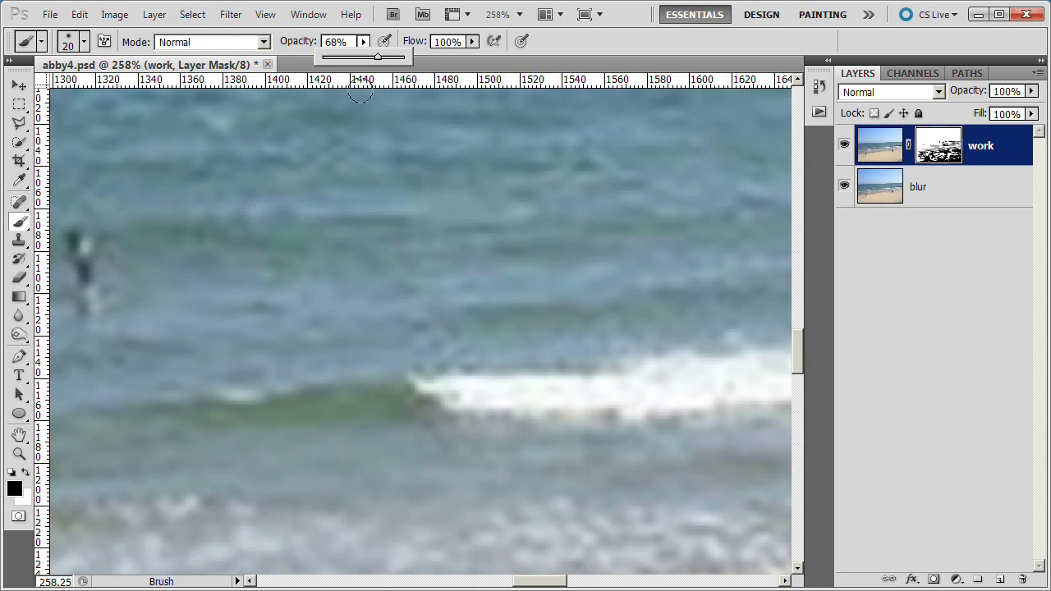
pyautogui.click(247, 308)
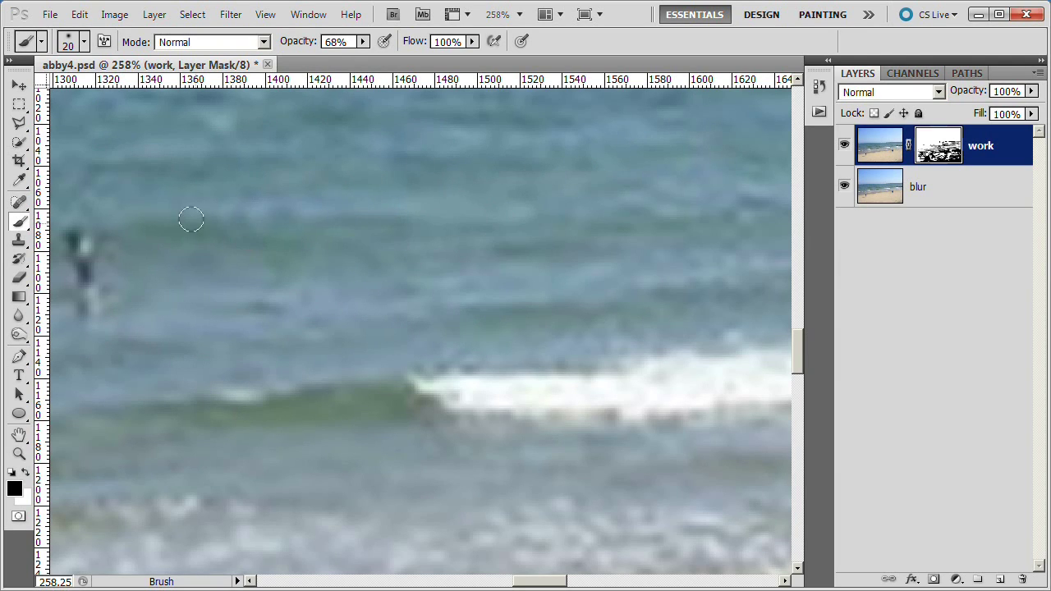
pyautogui.scroll(-3, 190, 454)
pyautogui.scroll(-2, 191, 454)
# Scroll over the open sea at 110% zoom and set the mask brush opacity to 100%.
pyautogui.scroll(3, 73, 502)
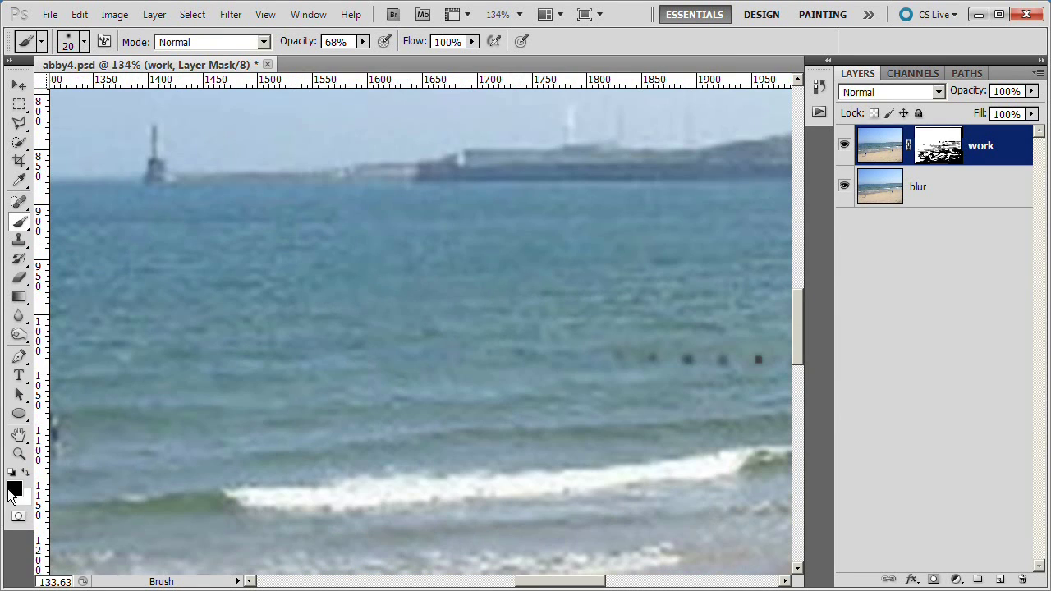
pyautogui.moveTo(585, 583); pyautogui.dragTo(456, 583)
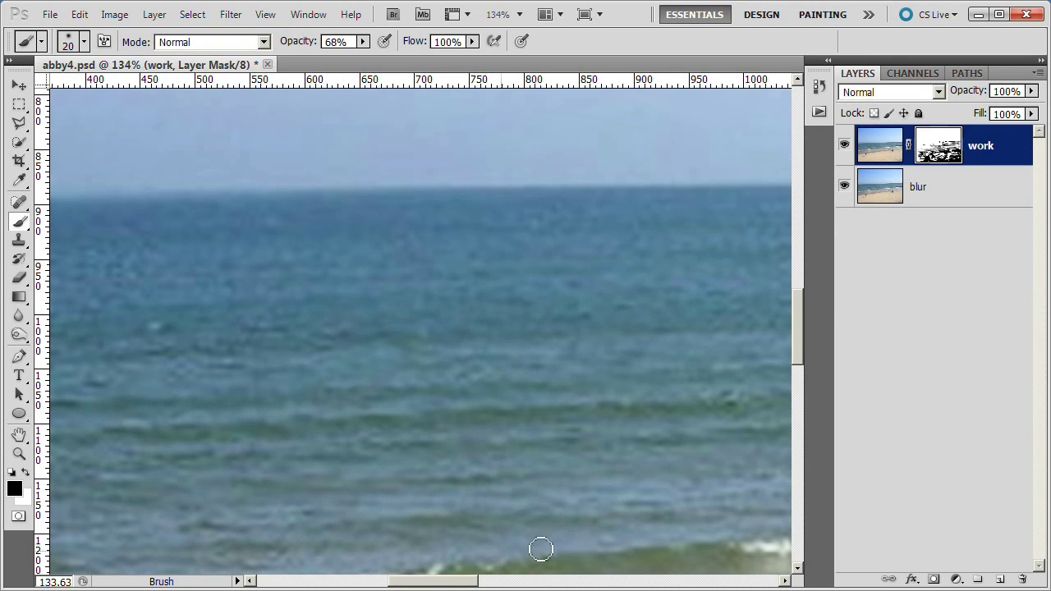
pyautogui.moveTo(799, 325); pyautogui.dragTo(799, 367)
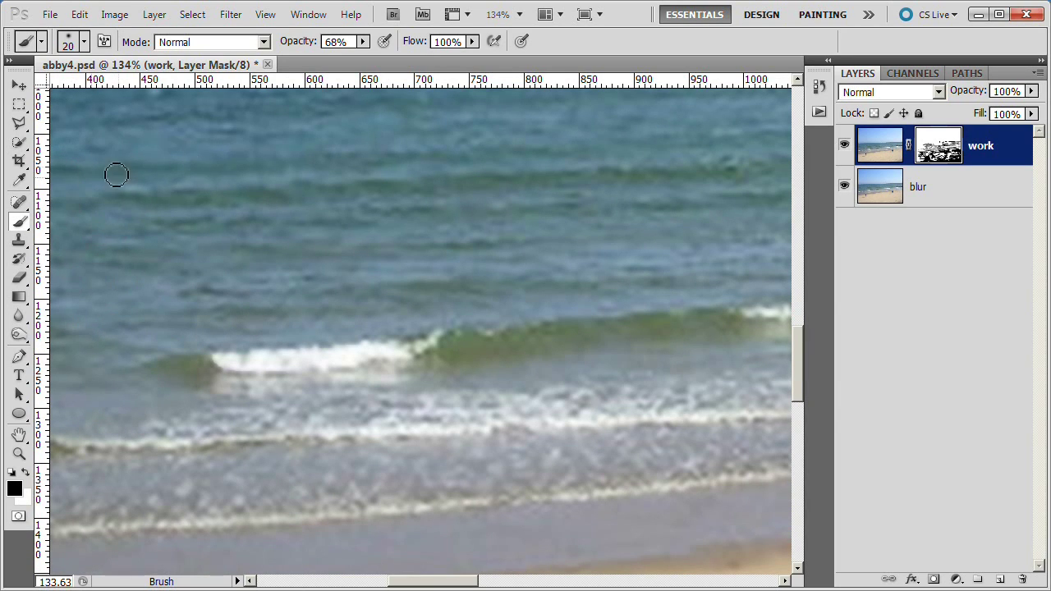
pyautogui.moveTo(799, 359); pyautogui.dragTo(803, 342)
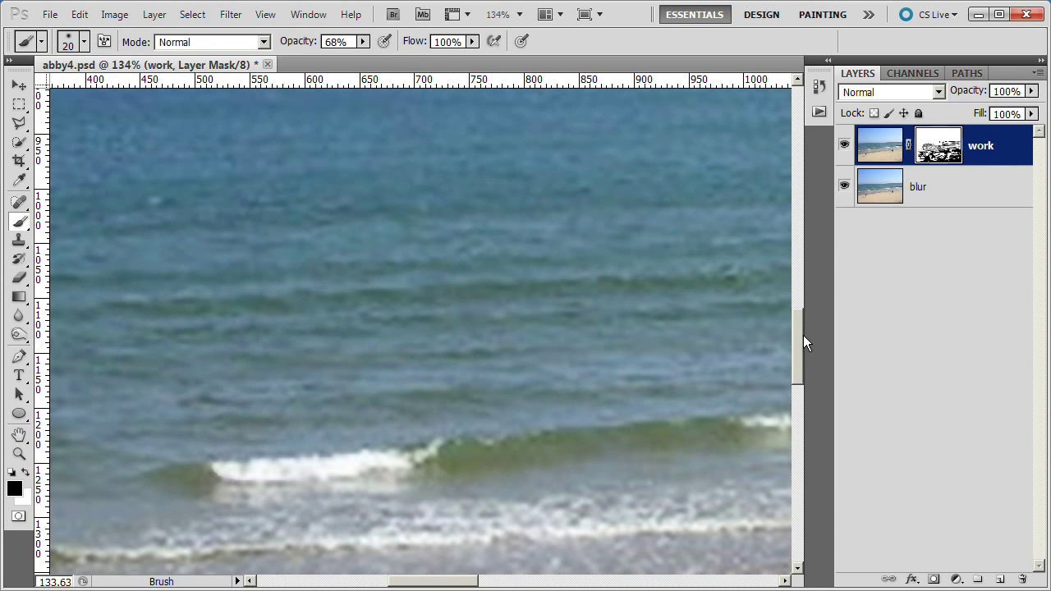
pyautogui.moveTo(362, 41); pyautogui.dragTo(408, 64)
pyautogui.scroll(-2, 394, 475)
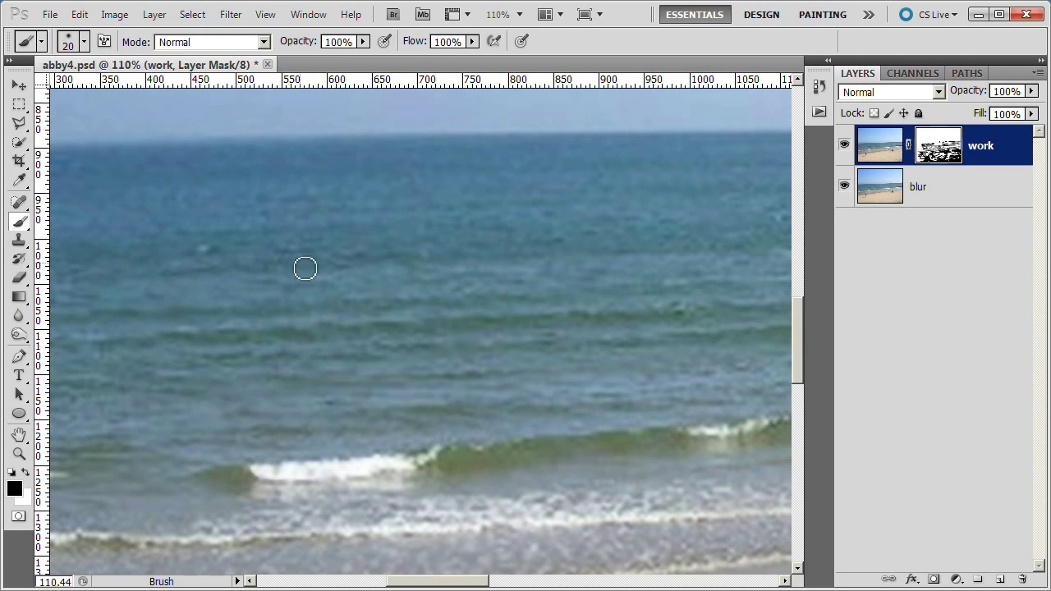
pyautogui.moveTo(803, 329); pyautogui.dragTo(802, 357)
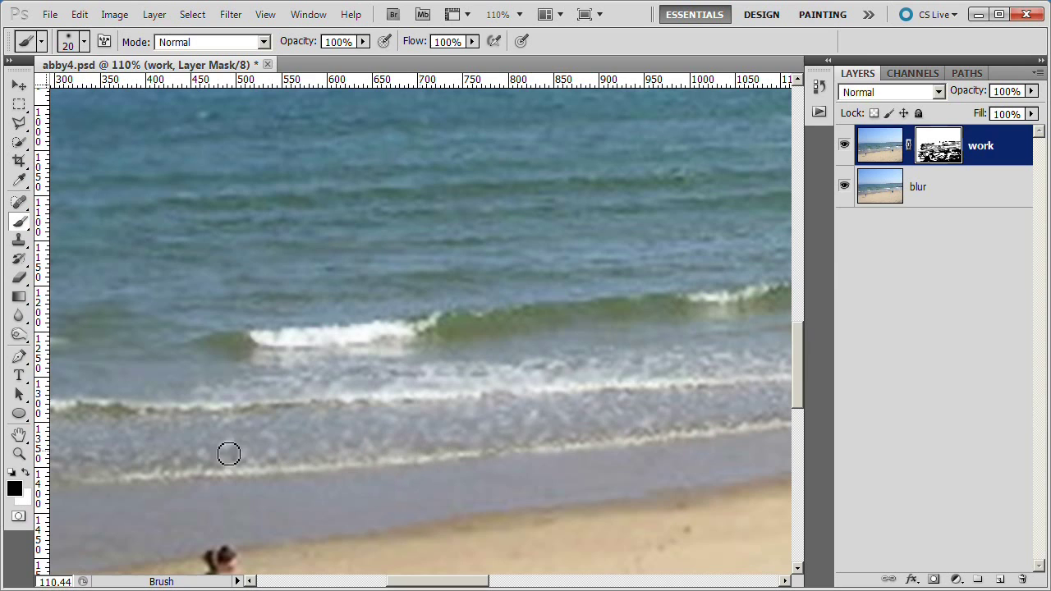
pyautogui.scroll(-3, 723, 434)
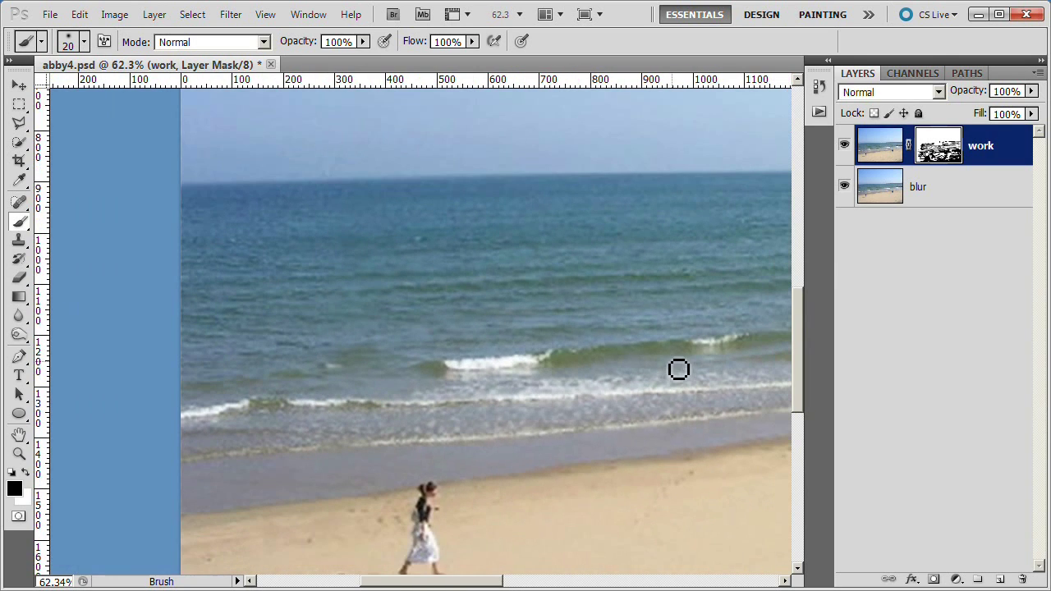
pyautogui.scroll(-1, 603, 369)
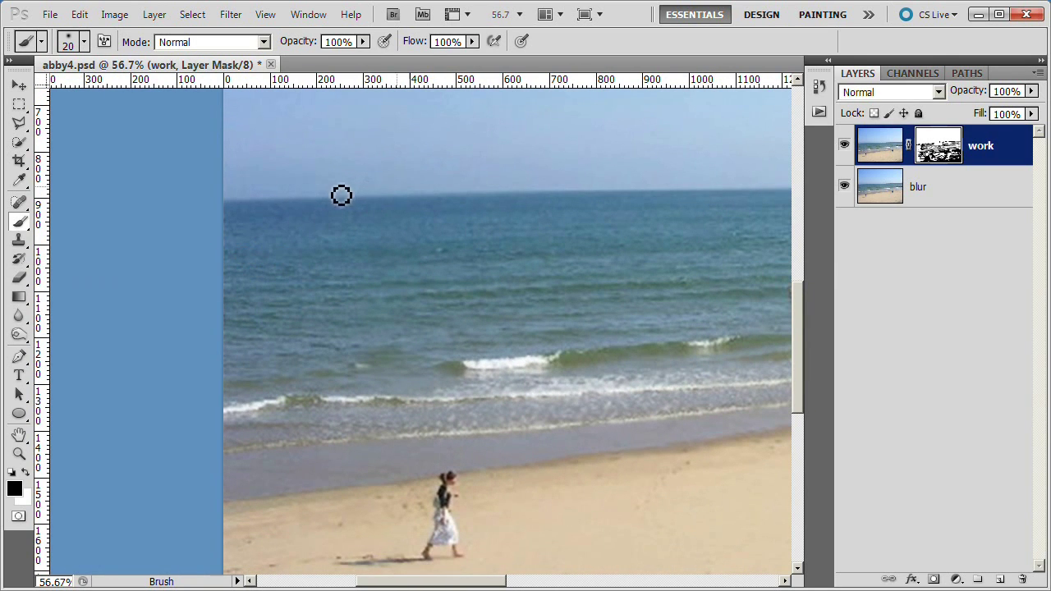
pyautogui.scroll(3, 712, 144)
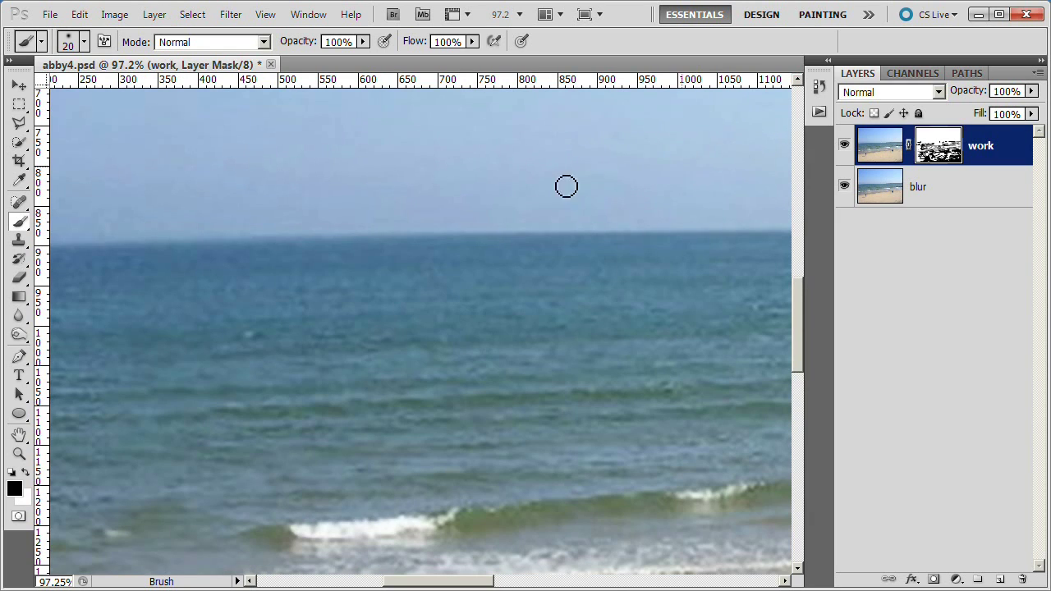
pyautogui.moveTo(453, 582); pyautogui.dragTo(556, 583)
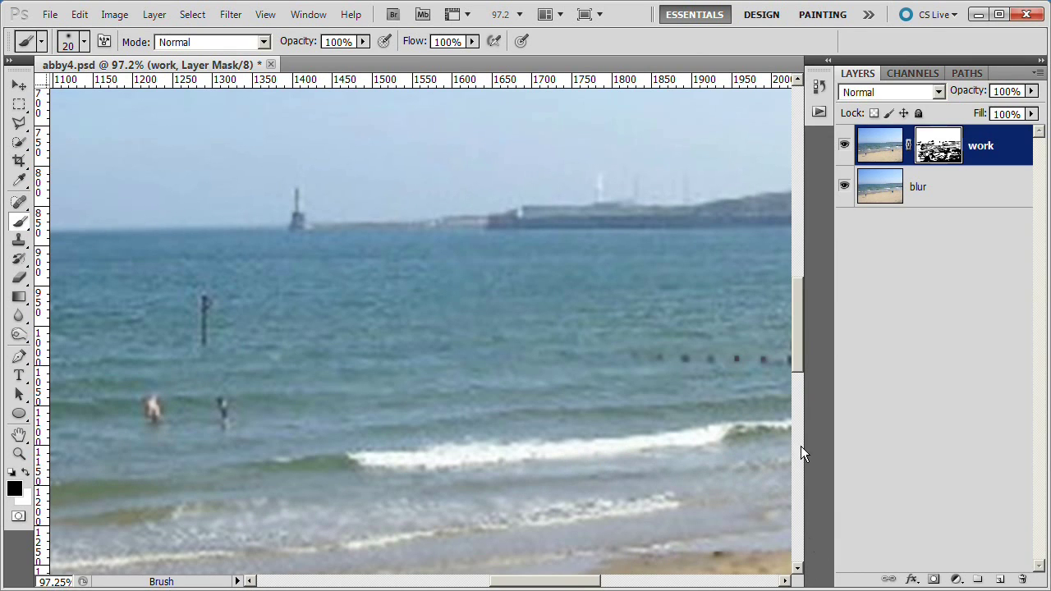
pyautogui.moveTo(804, 341); pyautogui.dragTo(800, 386)
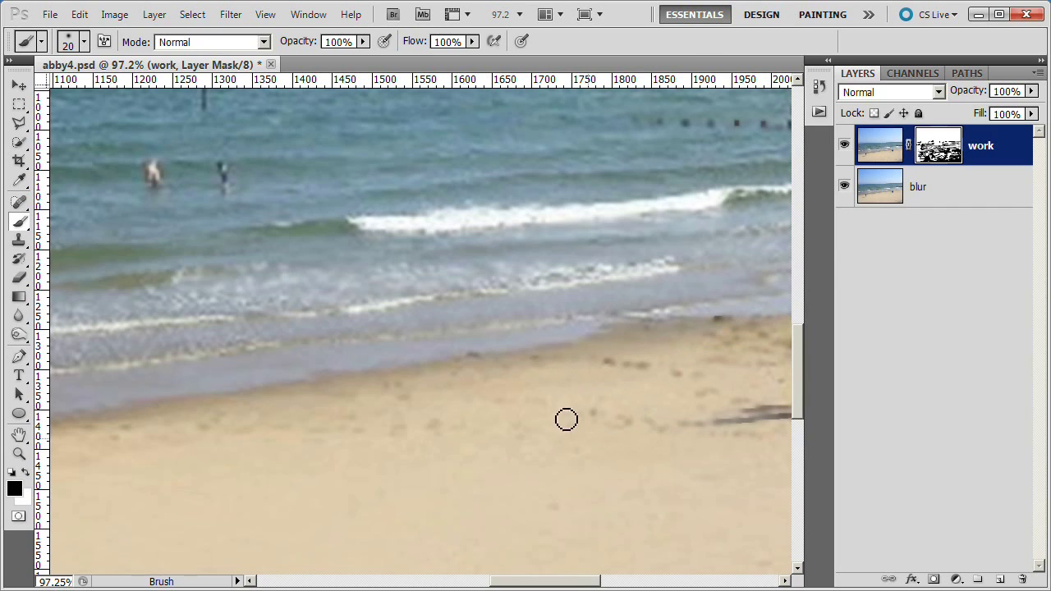
pyautogui.moveTo(560, 581); pyautogui.dragTo(624, 581)
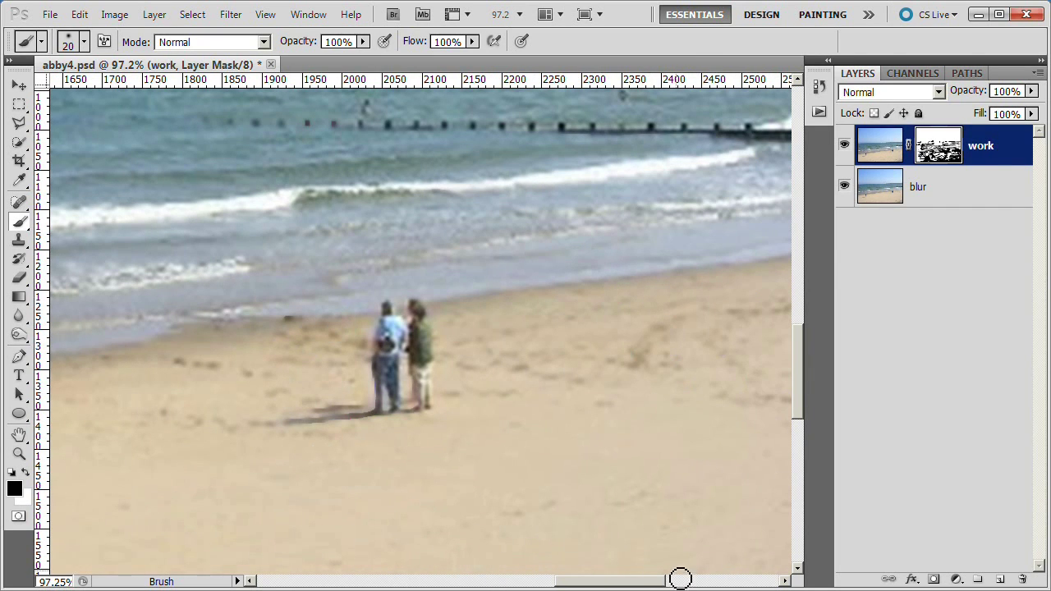
pyautogui.moveTo(629, 581); pyautogui.dragTo(686, 587)
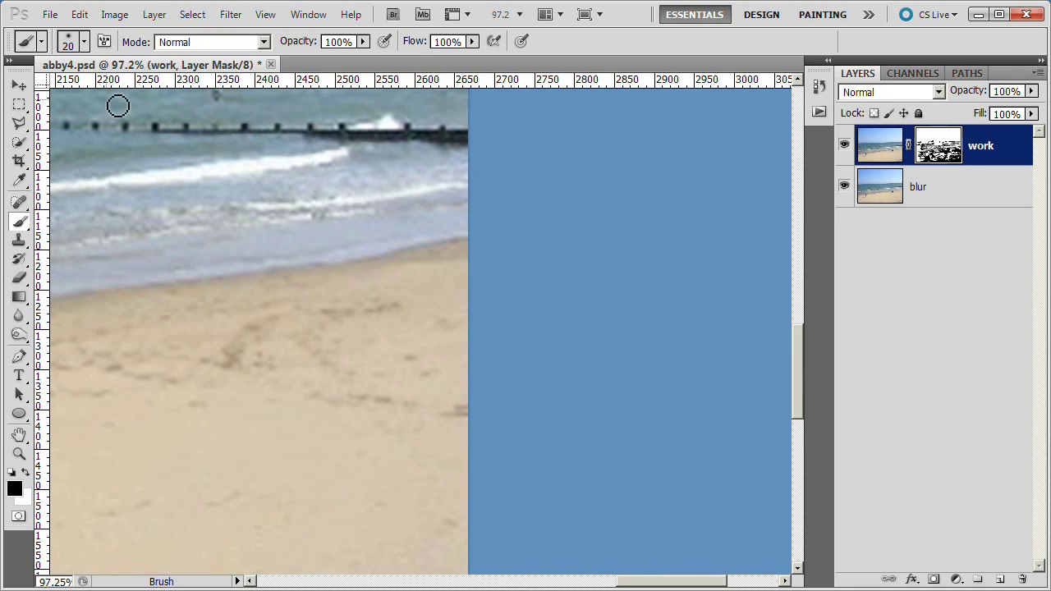
pyautogui.moveTo(657, 581); pyautogui.dragTo(549, 586)
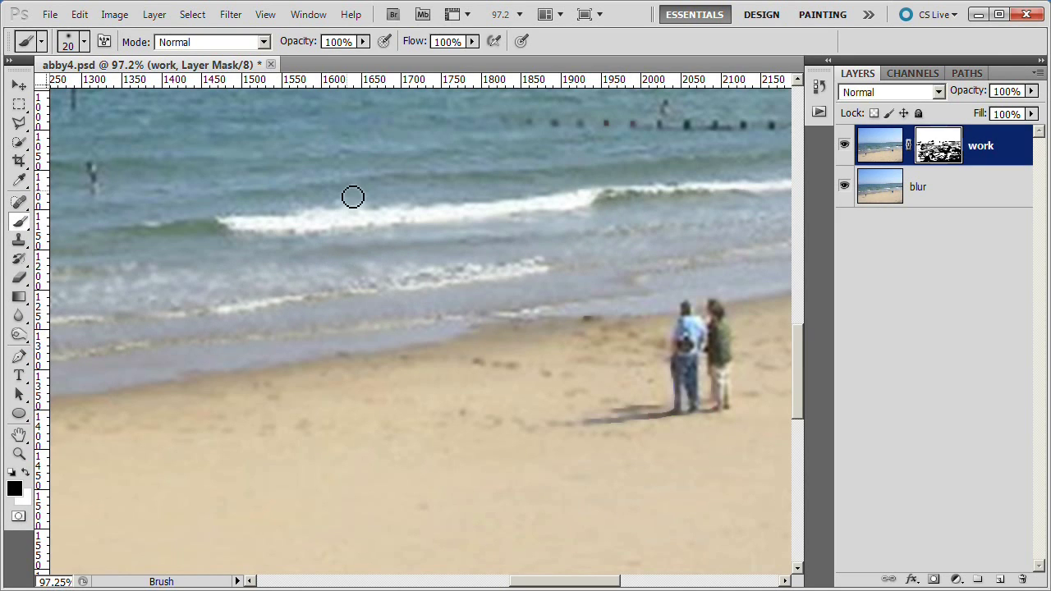
pyautogui.scroll(2, 414, 144)
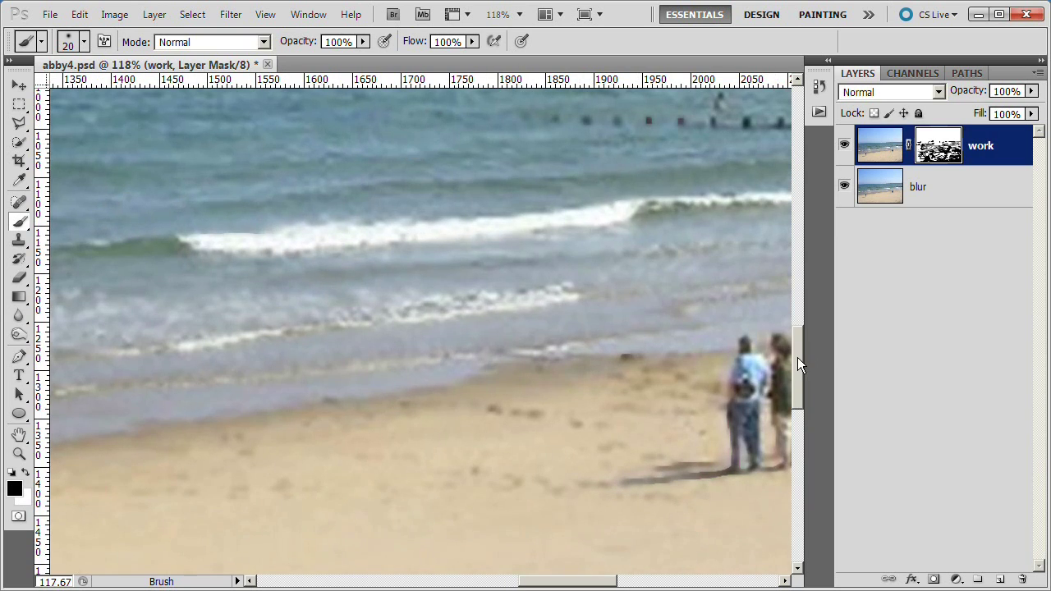
pyautogui.moveTo(797, 357); pyautogui.dragTo(801, 306)
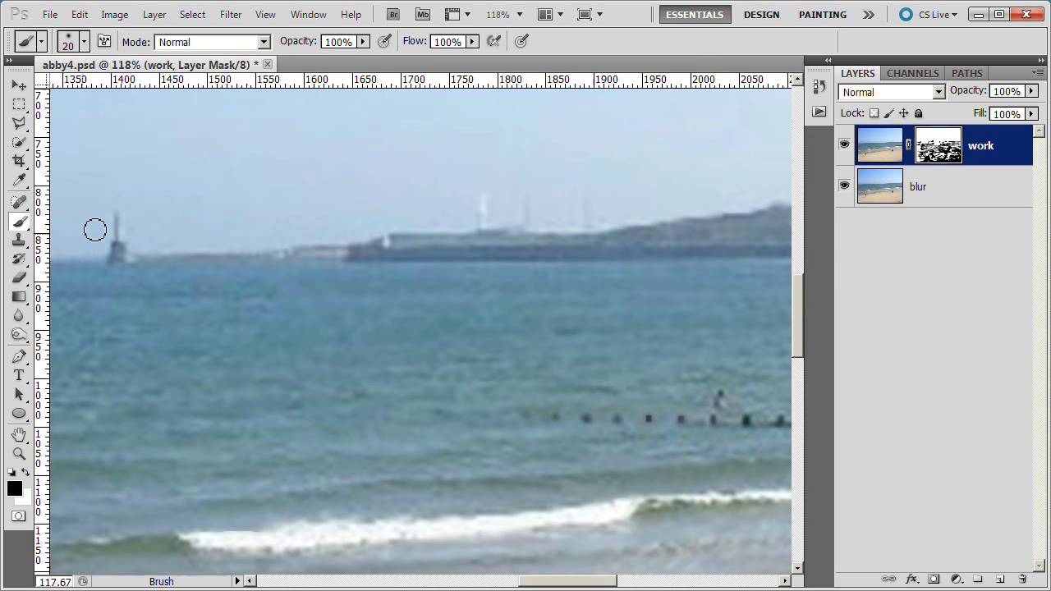
pyautogui.scroll(-6, 317, 415)
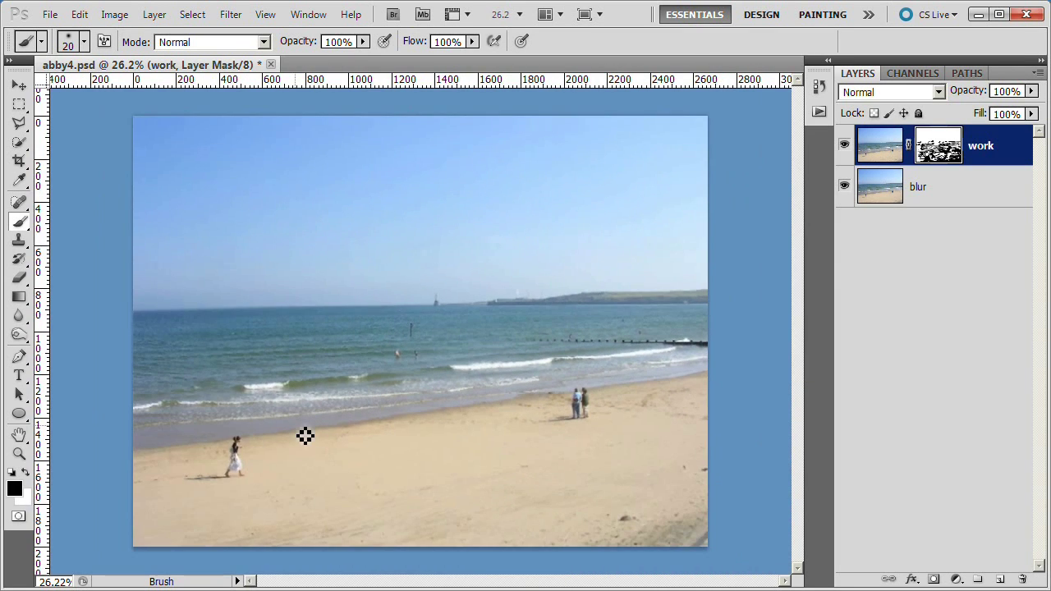
# Fit abby5.psd in the window, then zoom to 148% and scroll over the lower sand and debris.
pyautogui.doubleClick(19, 434)
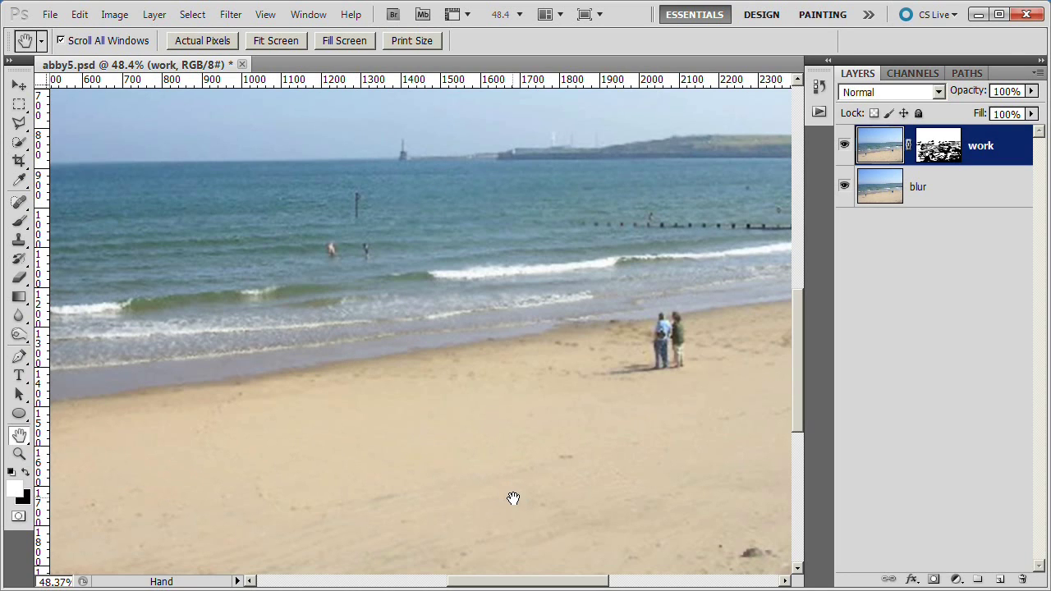
pyautogui.scroll(3, 513, 498)
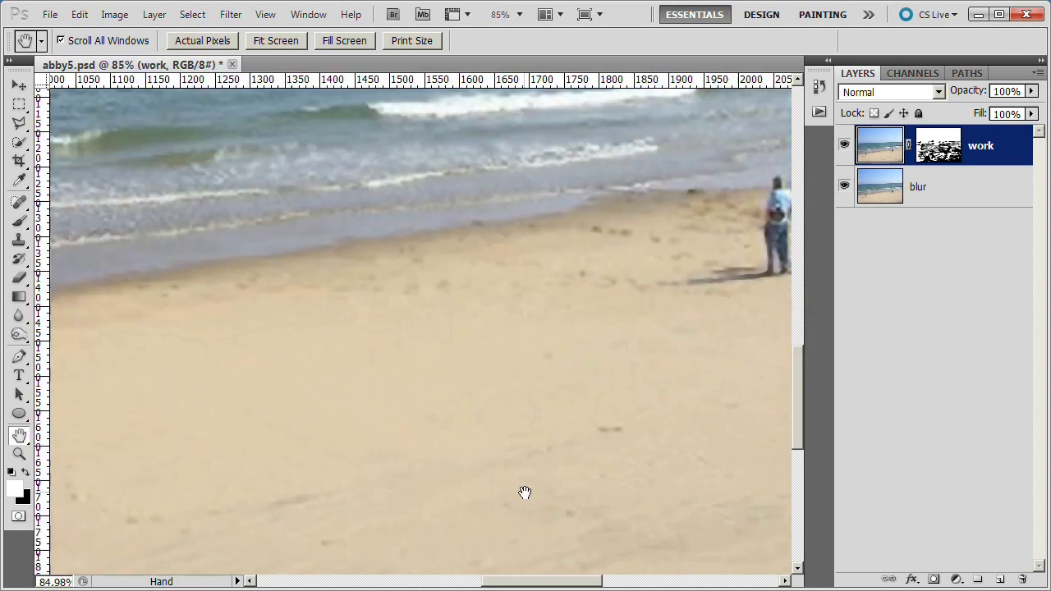
pyautogui.moveTo(805, 393); pyautogui.dragTo(807, 415)
pyautogui.moveTo(587, 585); pyautogui.dragTo(663, 586)
pyautogui.scroll(2, 565, 546)
pyautogui.scroll(2, 564, 546)
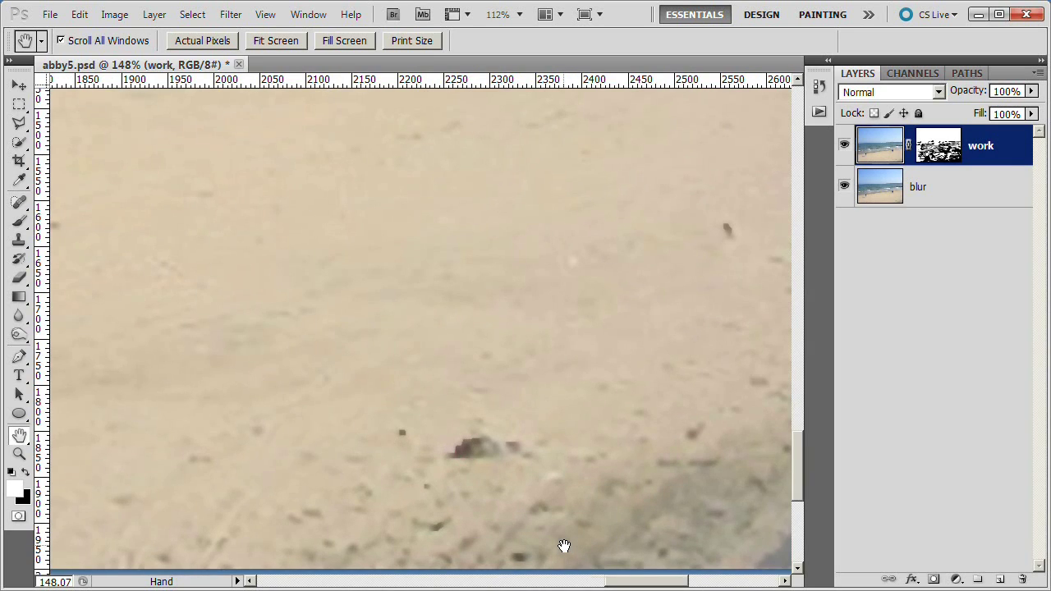
pyautogui.moveTo(800, 452); pyautogui.dragTo(804, 473)
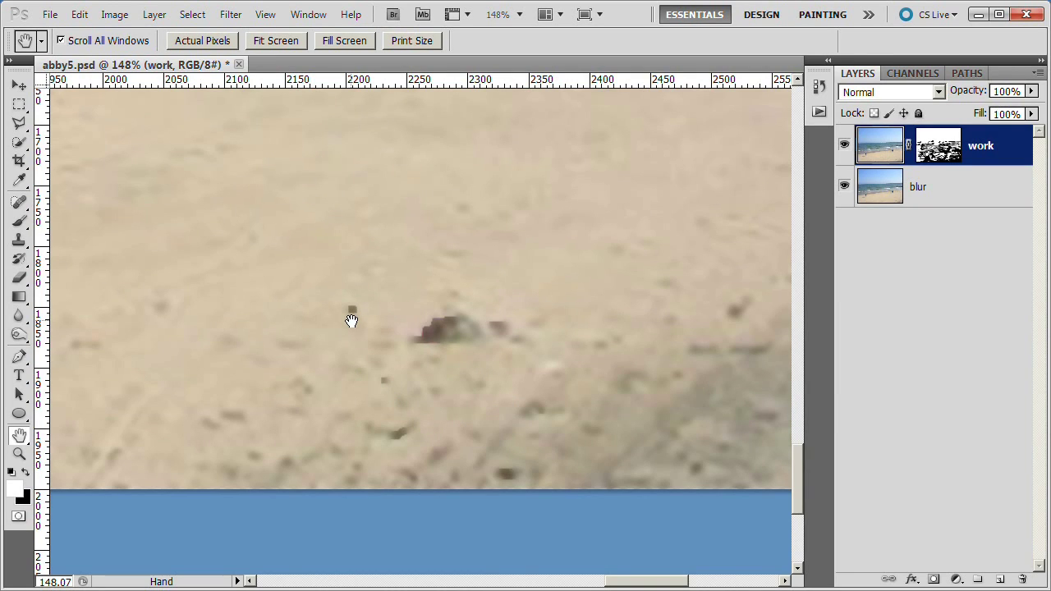
# Add a new empty layer above work and name it touchup.
pyautogui.click(1000, 581)
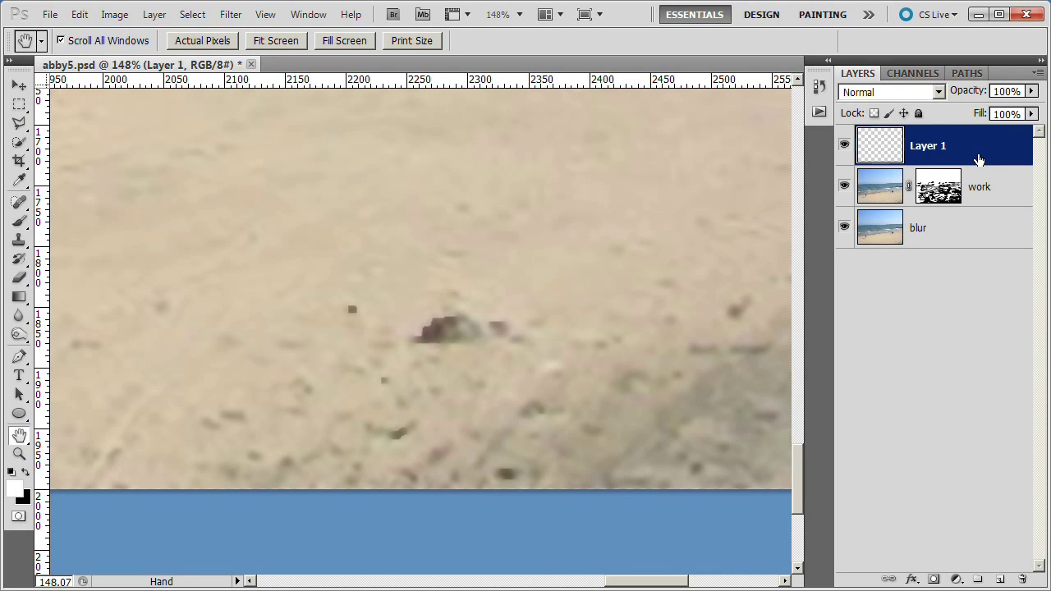
pyautogui.doubleClick(928, 148)
pyautogui.write('touchup')
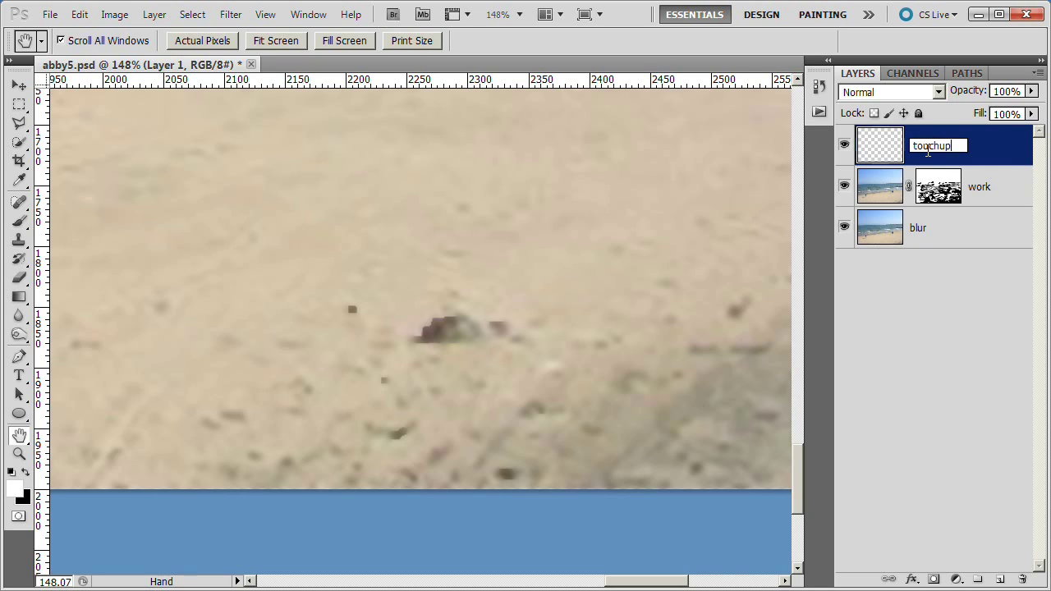
pyautogui.press('Return')
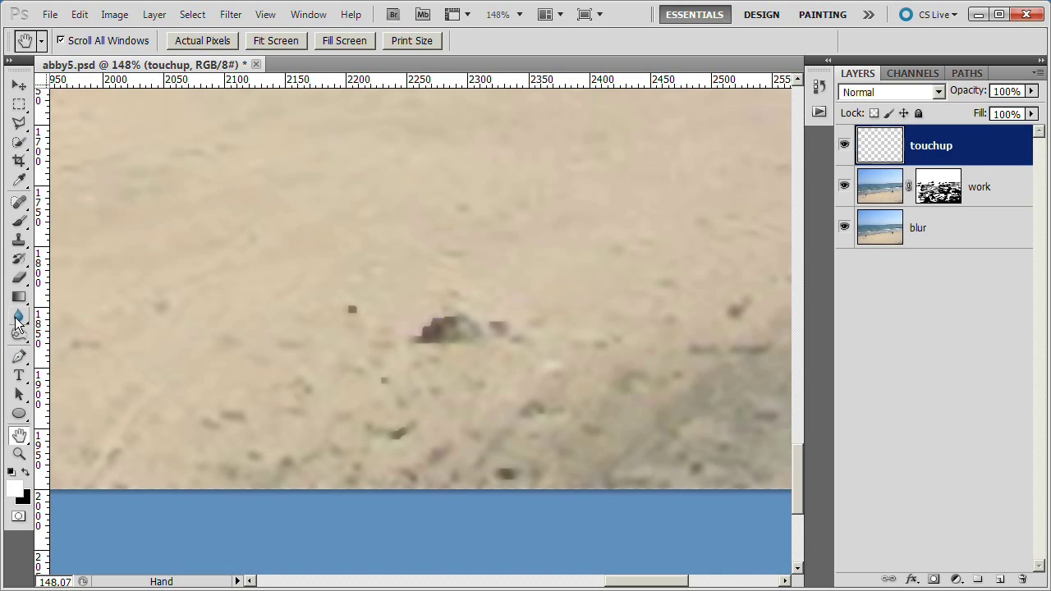
# With the Blur tool, soften the dark blob, the speck near the edge and the right-edge spot in the sand.
pyautogui.moveTo(18, 322); pyautogui.dragTo(86, 317)
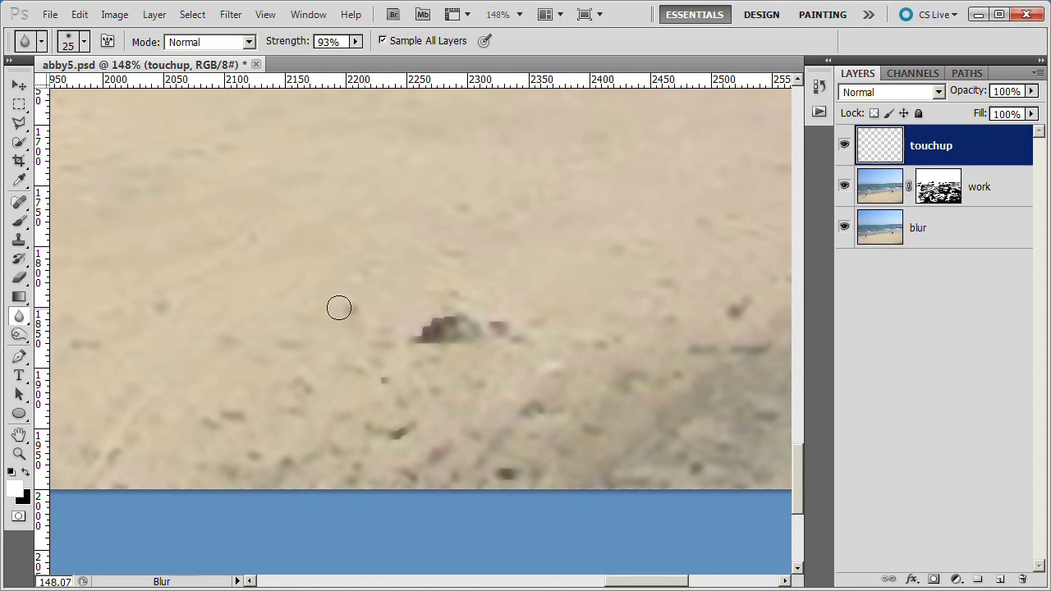
pyautogui.moveTo(445, 323)
pyautogui.mouseDown()
pyautogui.moveTo(404, 337)
pyautogui.moveTo(474, 329)
pyautogui.moveTo(419, 289)
pyautogui.moveTo(441, 324)
pyautogui.mouseUp()
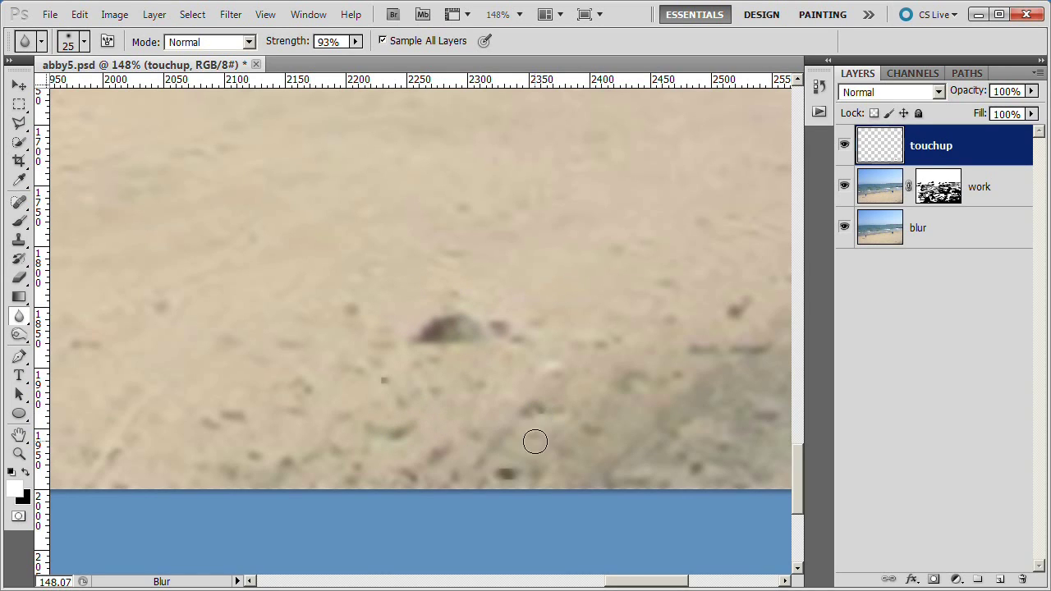
pyautogui.moveTo(530, 469); pyautogui.dragTo(495, 474)
pyautogui.moveTo(795, 471); pyautogui.dragTo(798, 446)
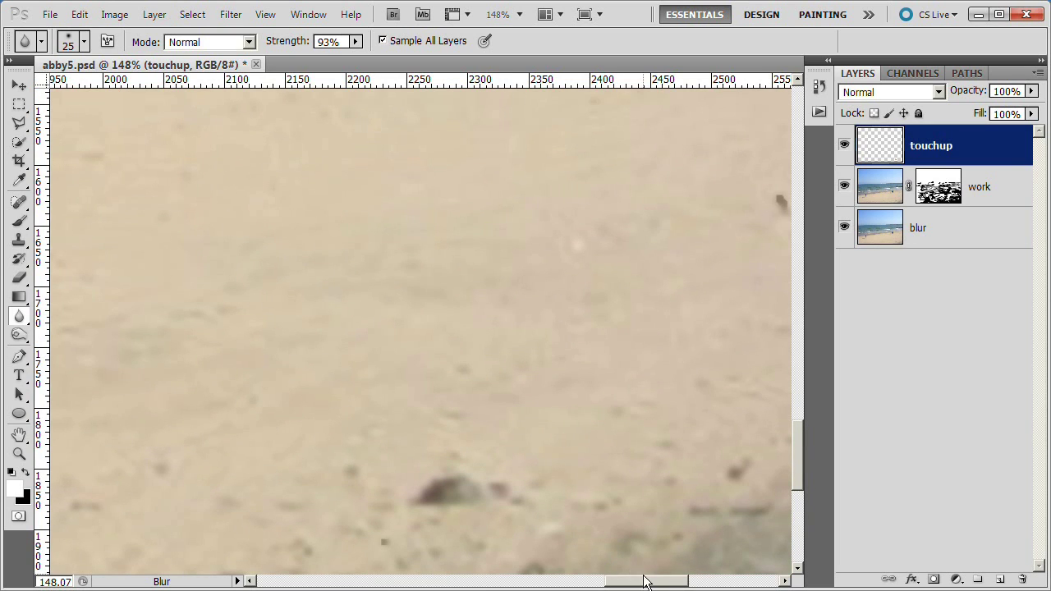
pyautogui.moveTo(645, 582); pyautogui.dragTo(663, 581)
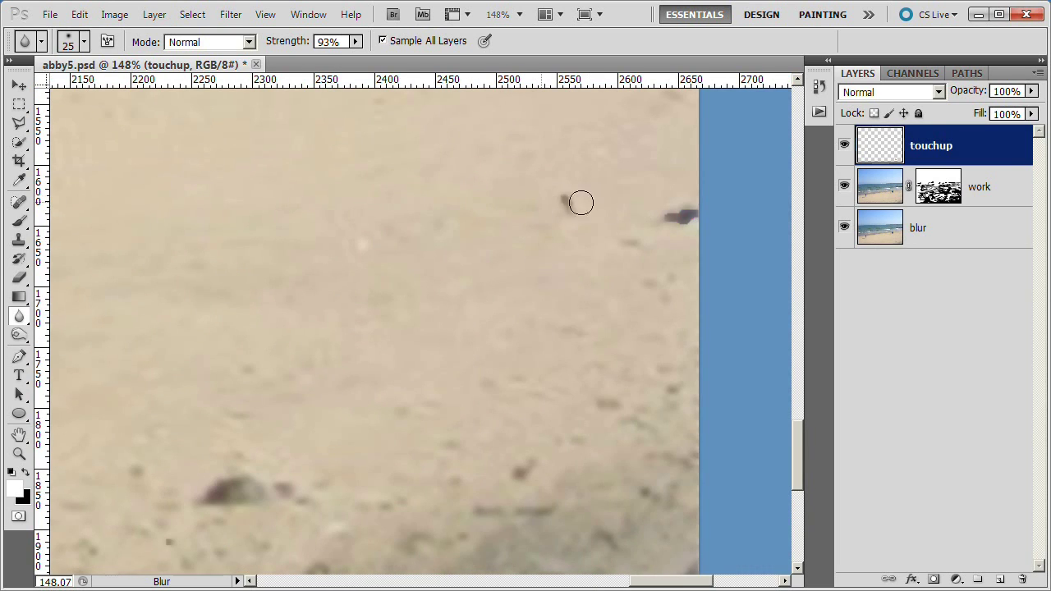
pyautogui.moveTo(663, 213); pyautogui.dragTo(686, 214)
# Scroll around the image to check the sand for remaining dark specks.
pyautogui.moveTo(798, 481); pyautogui.dragTo(813, 362)
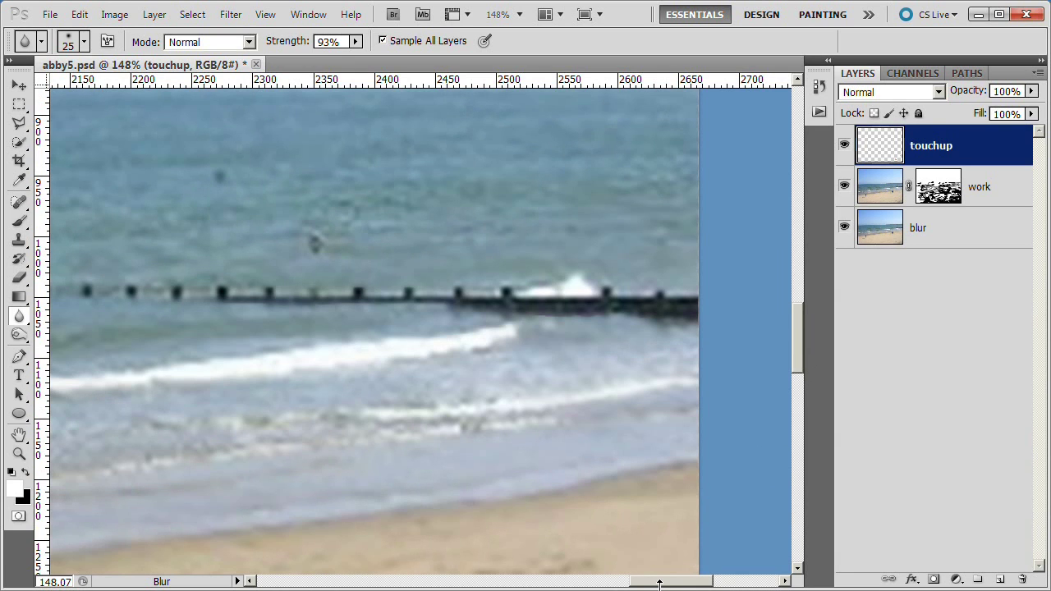
pyautogui.moveTo(659, 585); pyautogui.dragTo(486, 585)
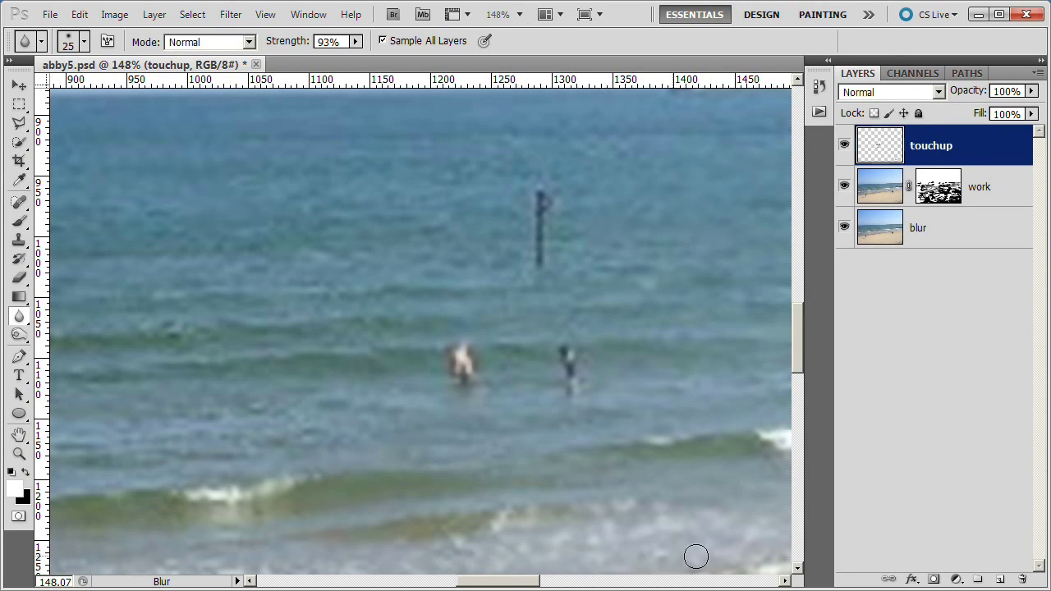
pyautogui.moveTo(509, 586); pyautogui.dragTo(467, 585)
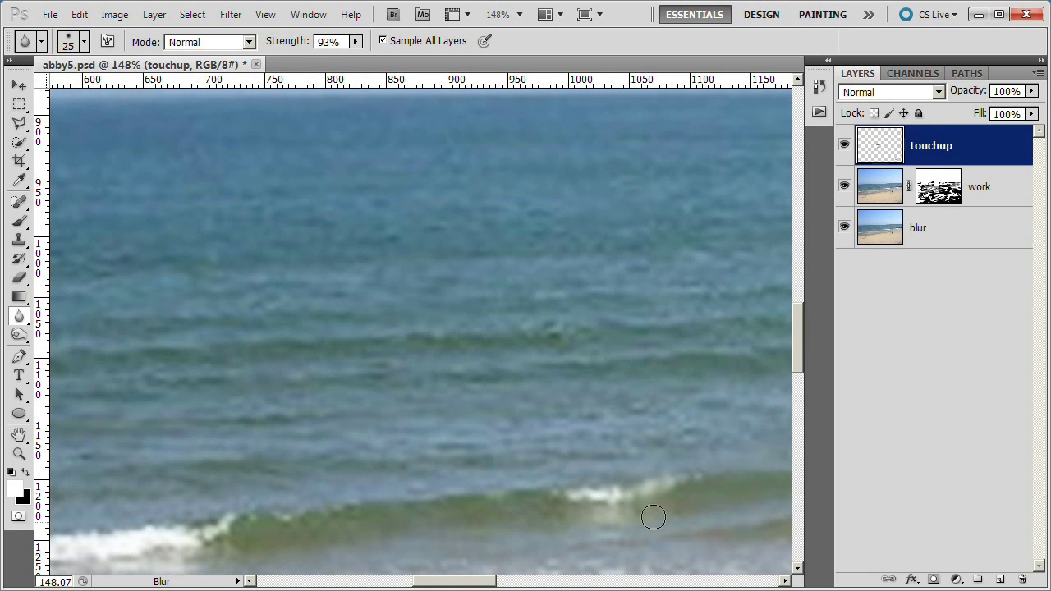
pyautogui.moveTo(798, 323); pyautogui.dragTo(798, 349)
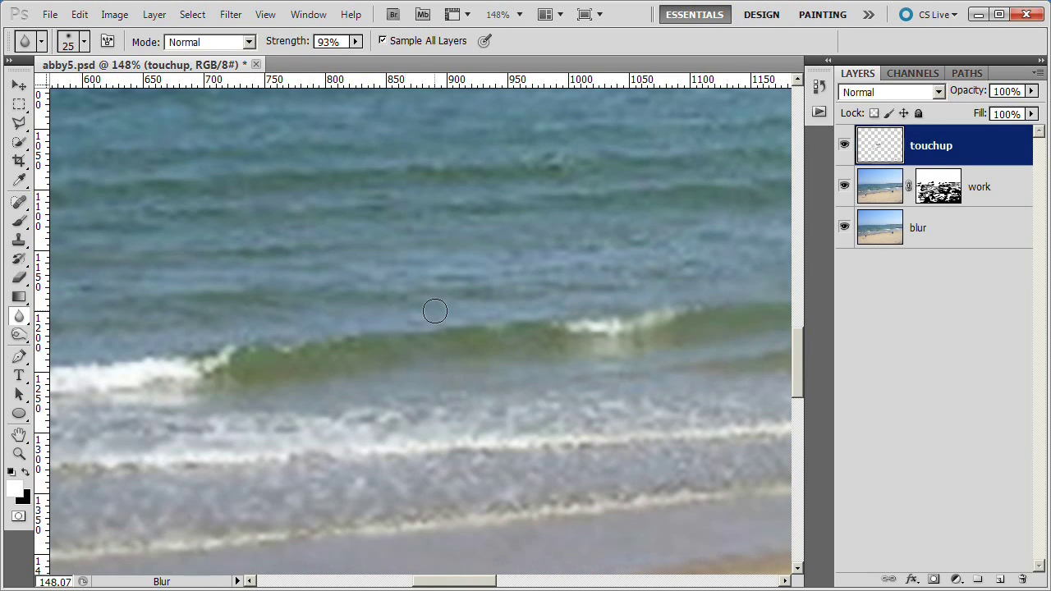
pyautogui.scroll(3, 409, 542)
pyautogui.hscroll(-10, 697, 370)
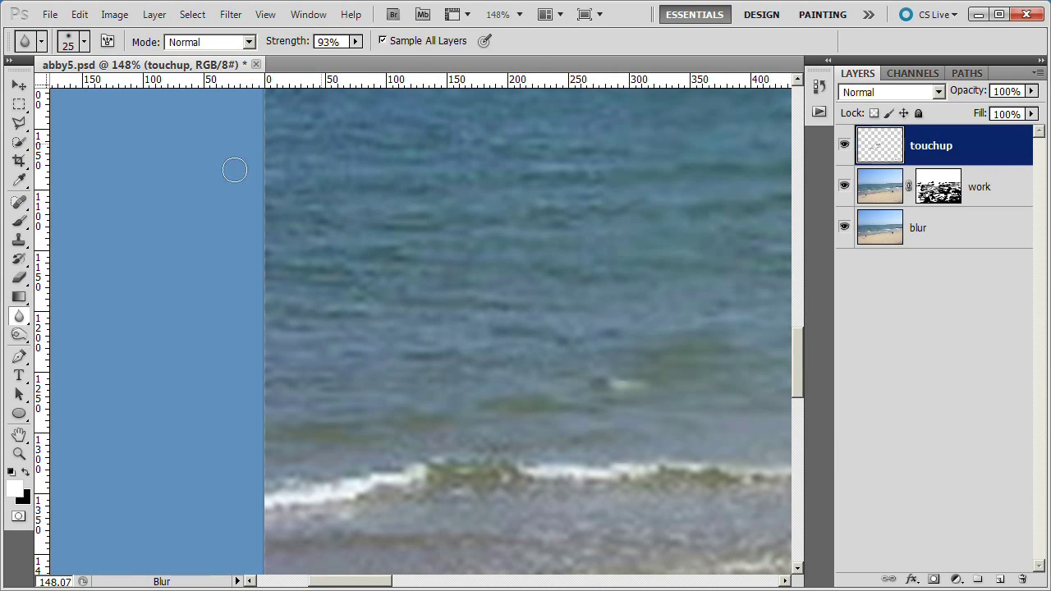
pyautogui.moveTo(797, 360); pyautogui.dragTo(800, 446)
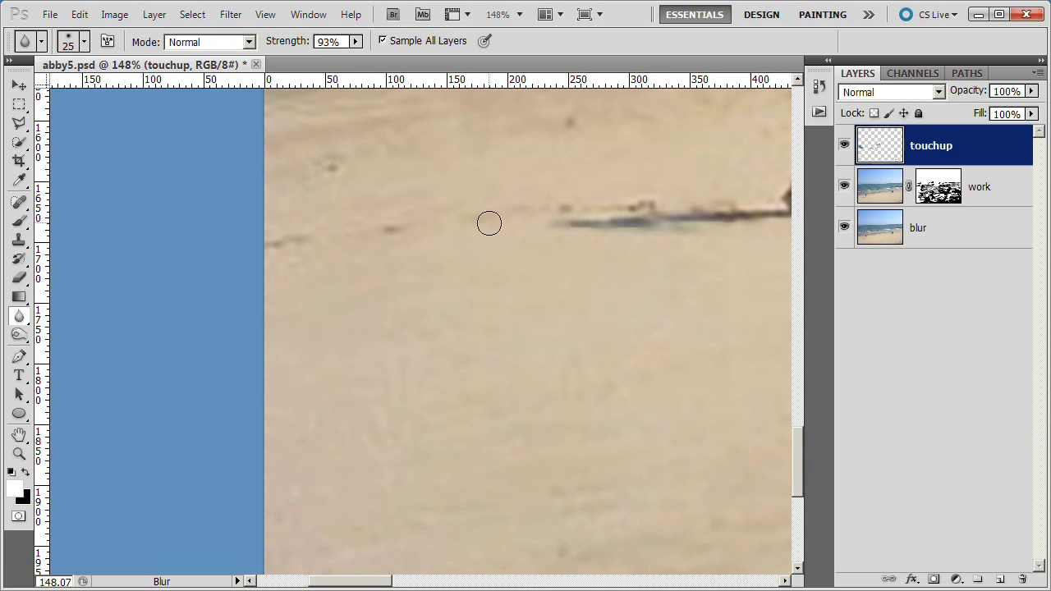
pyautogui.moveTo(800, 581); pyautogui.dragTo(810, 467)
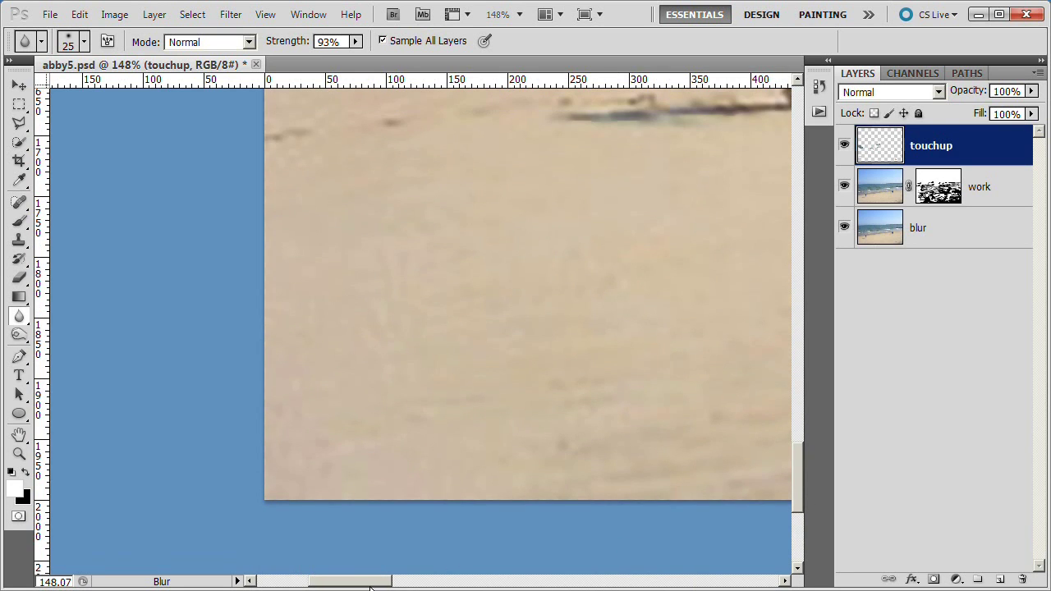
pyautogui.moveTo(370, 583); pyautogui.dragTo(694, 583)
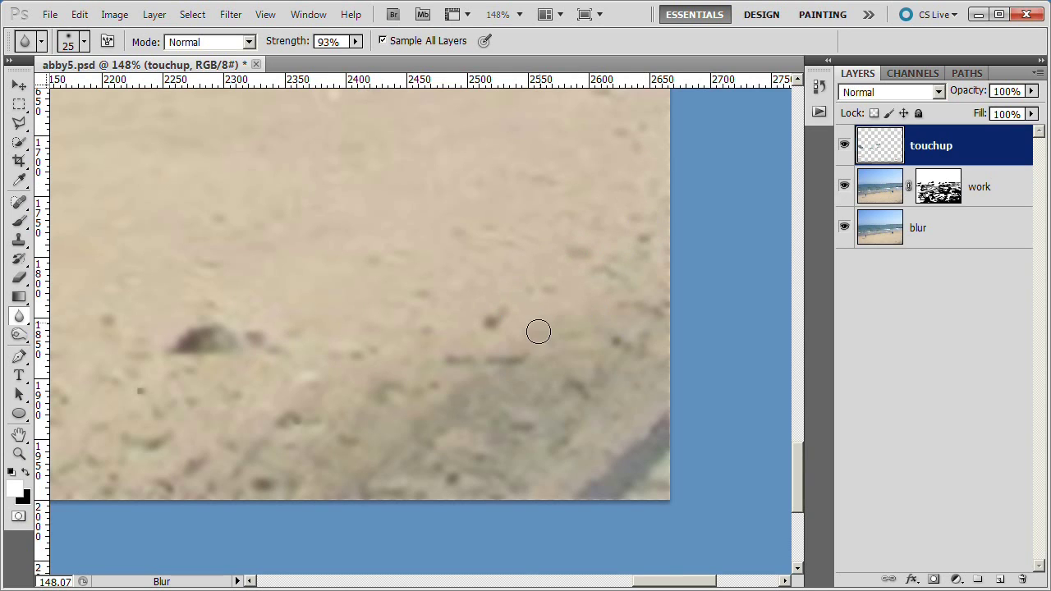
pyautogui.moveTo(805, 493); pyautogui.dragTo(804, 386)
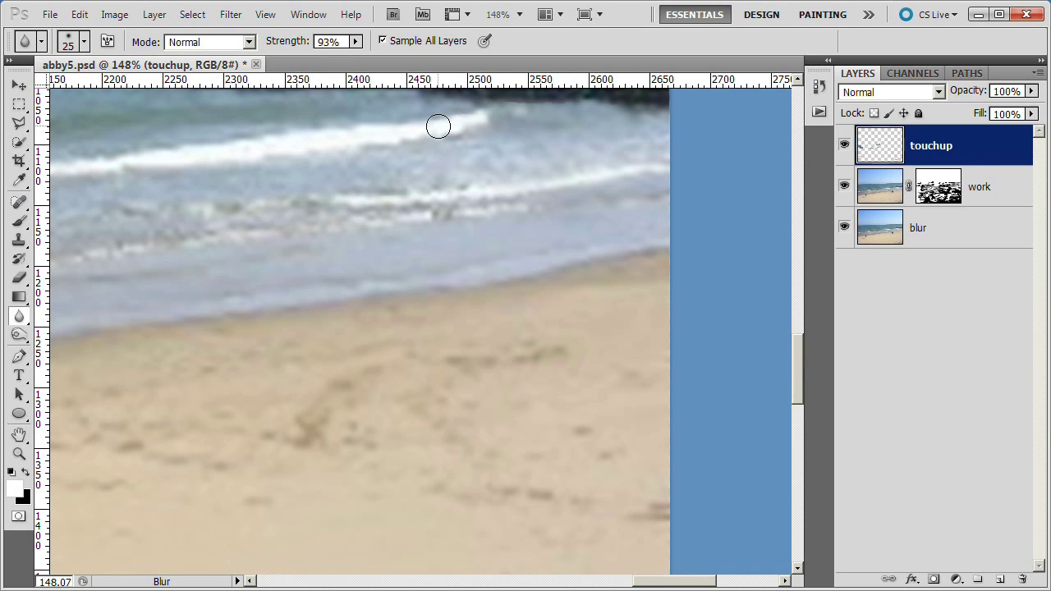
# Save the document as beach1.psd in LoRes, accepting the Photoshop Format Options compatibility prompt.
pyautogui.click(49, 15)
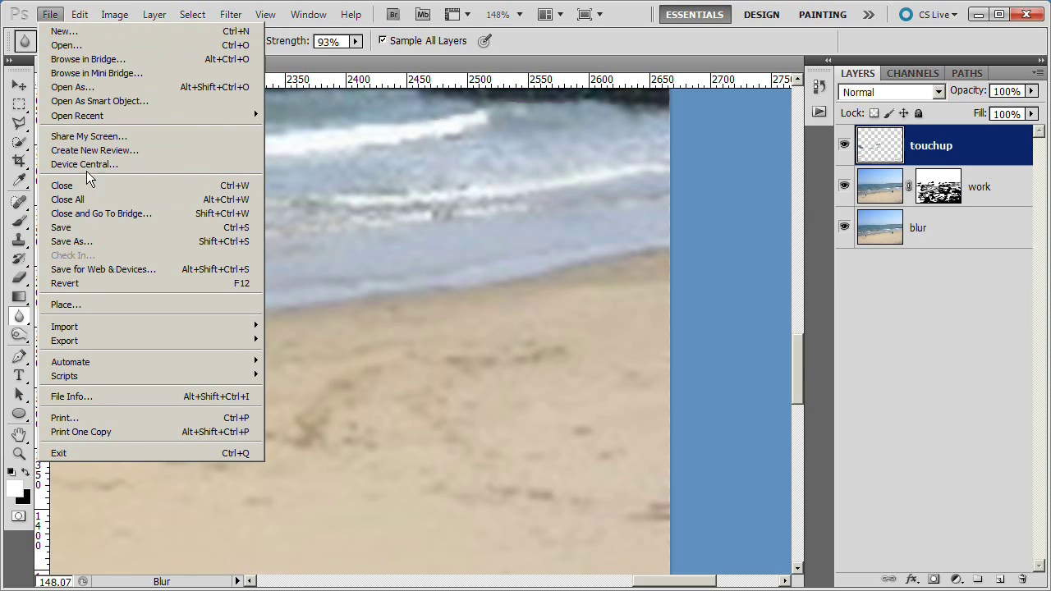
pyautogui.click(87, 242)
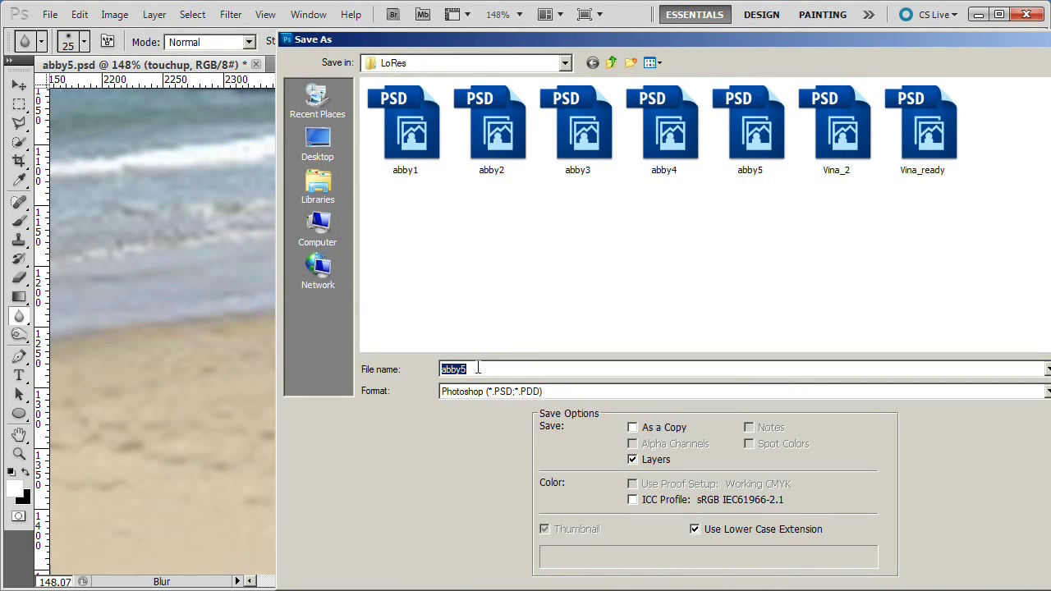
pyautogui.write('beach1')
pyautogui.press('Return')
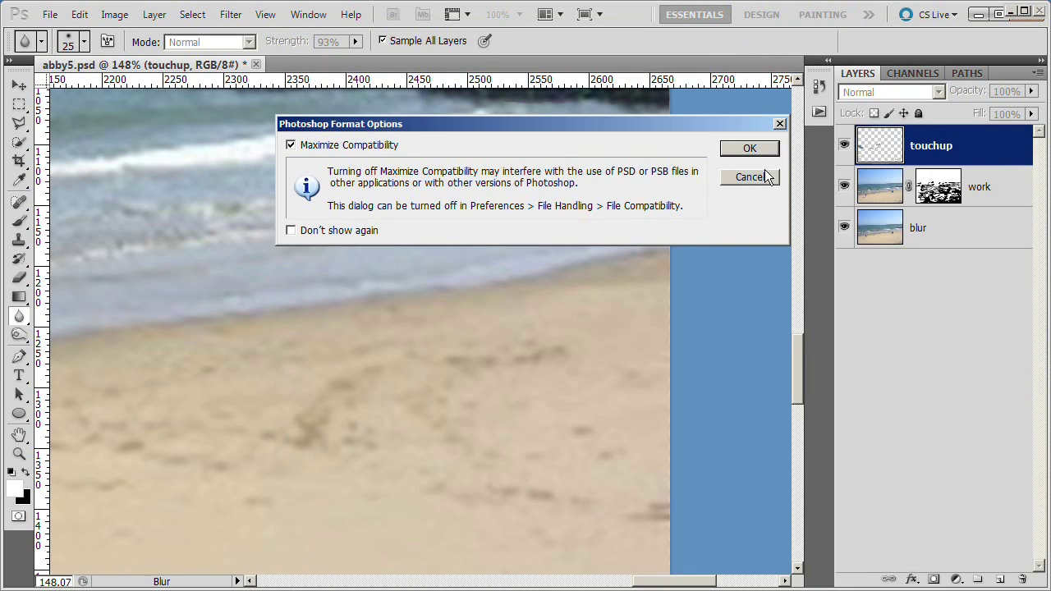
pyautogui.click(753, 151)
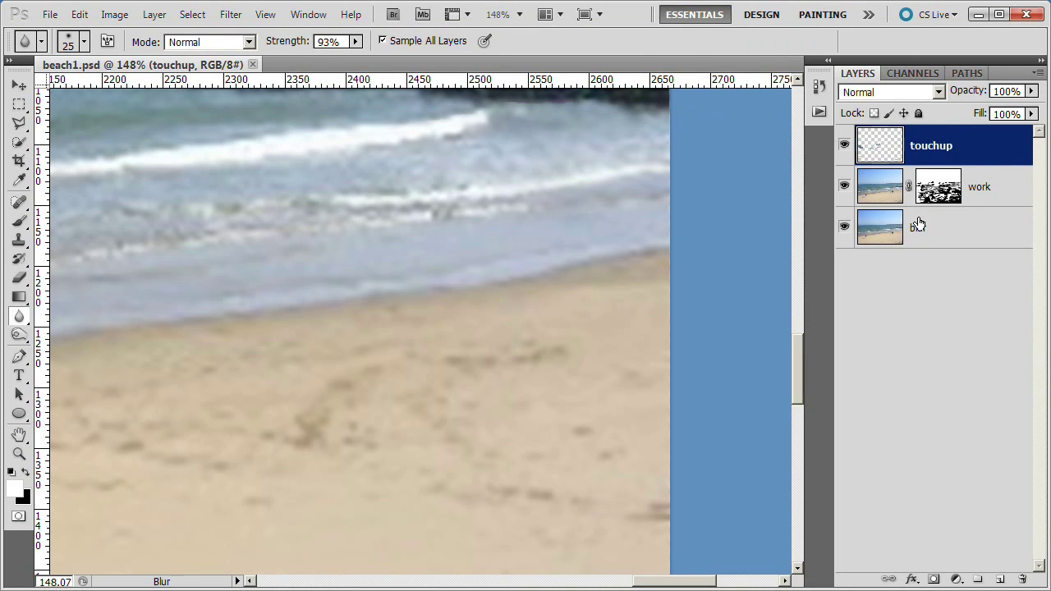
# Select the blur, work and touchup layers together and merge them with Merge Layers.
pyautogui.keyDown('shift'); pyautogui.click(961, 240); pyautogui.keyUp('shift')
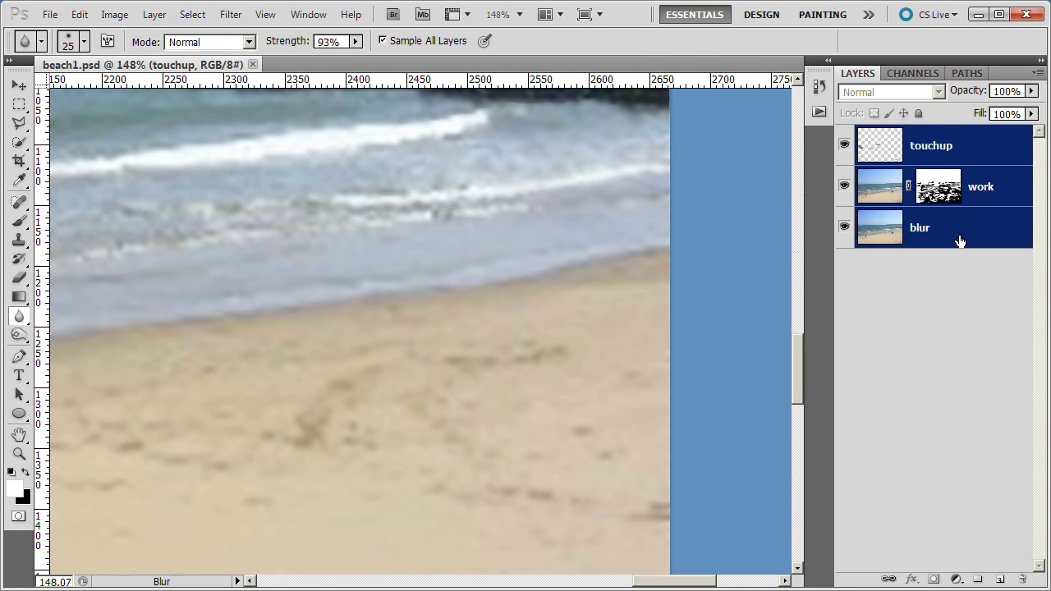
pyautogui.rightClick(965, 235)
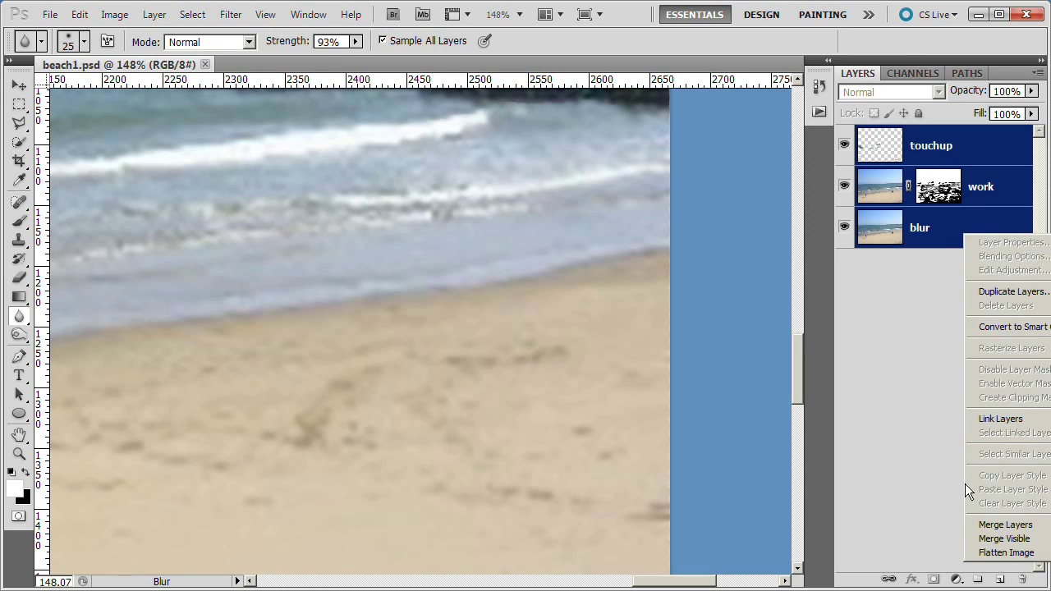
pyautogui.click(995, 525)
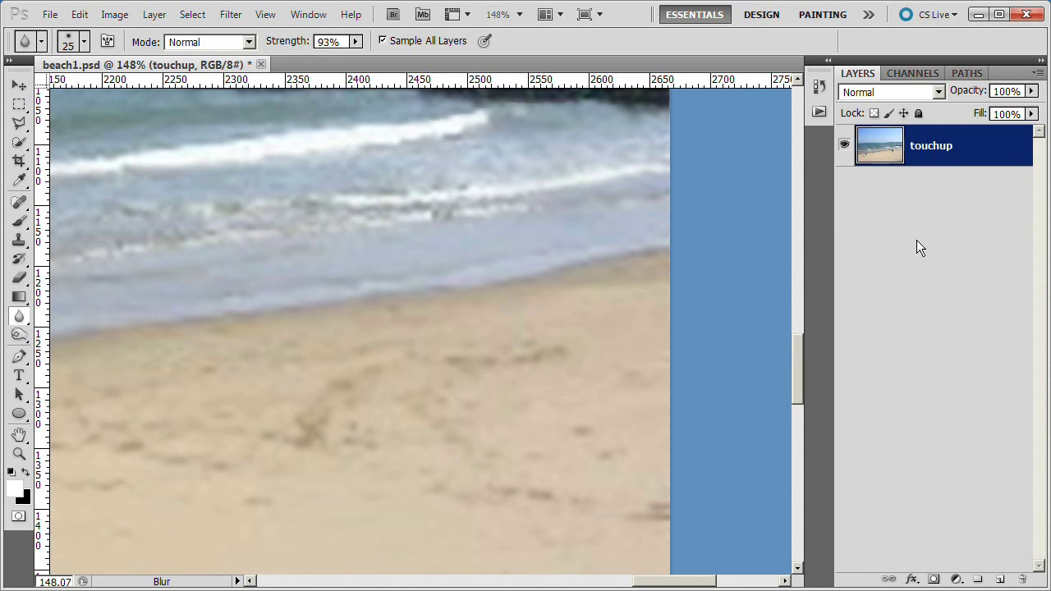
# Zoom out step by step, then fit the whole merged image in the window.
pyautogui.hotkey('ctrl', '-')
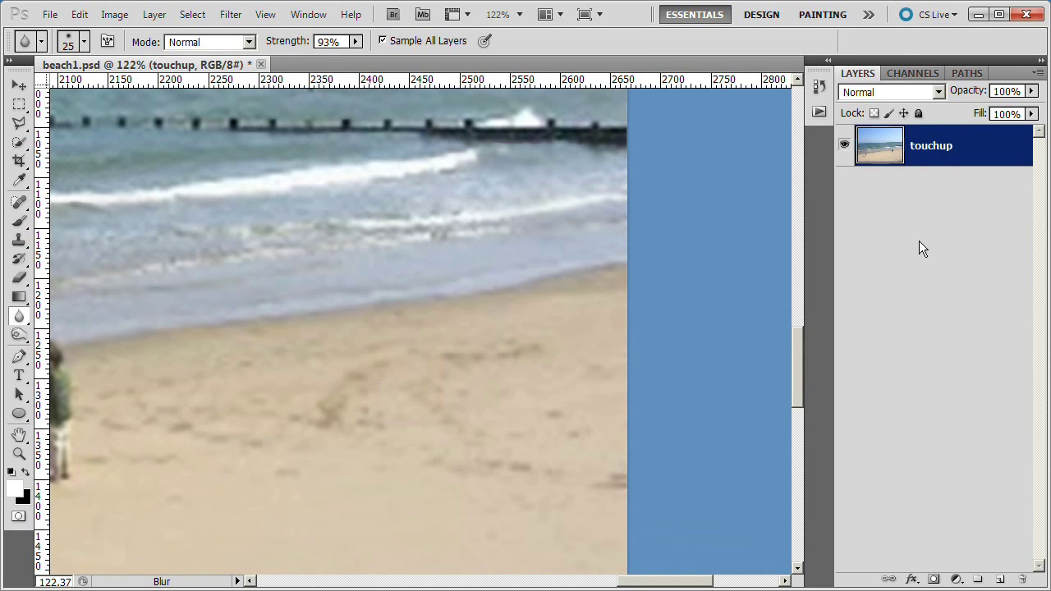
pyautogui.hotkey('ctrl', '-')
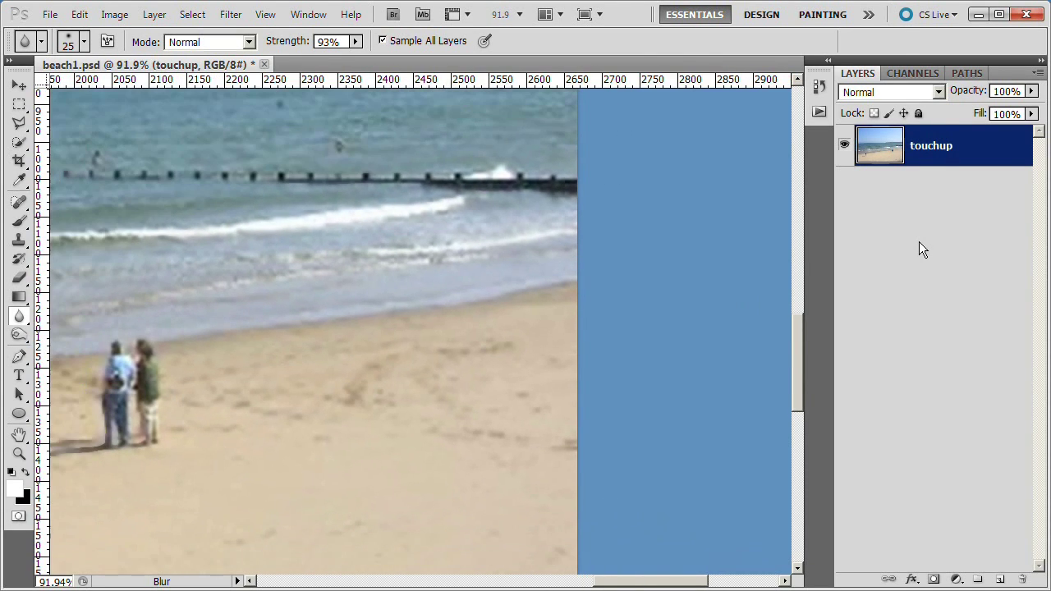
pyautogui.hotkey('ctrl', '-')
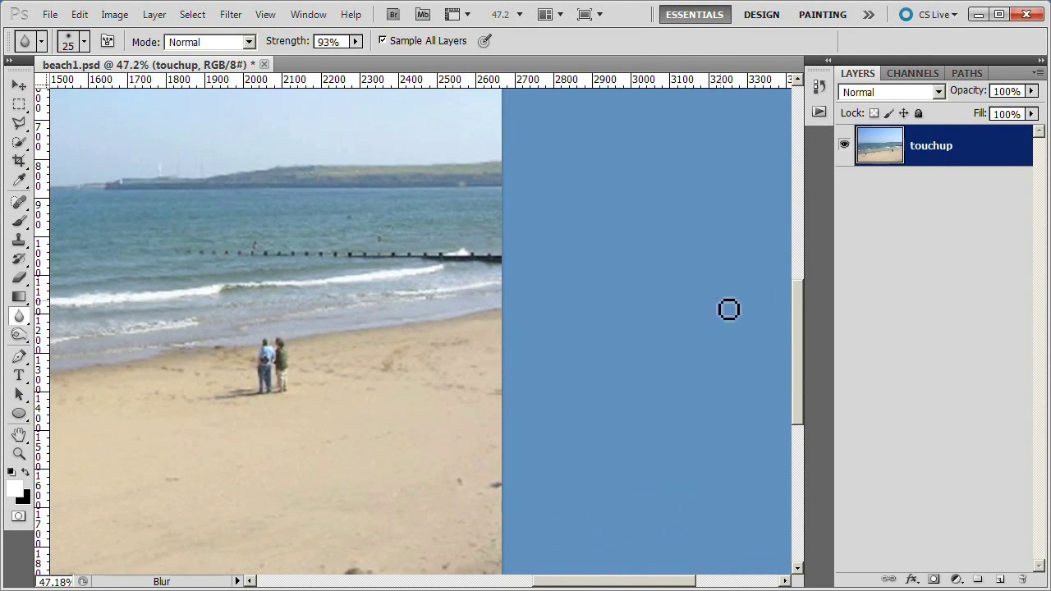
pyautogui.hotkey('ctrl', '-')
pyautogui.doubleClick(19, 434)
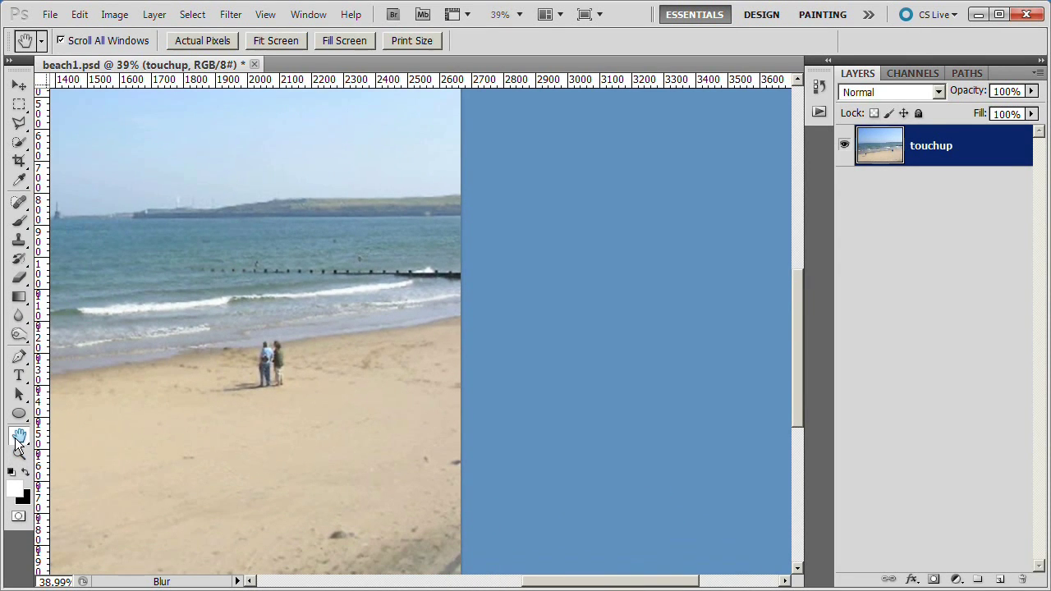